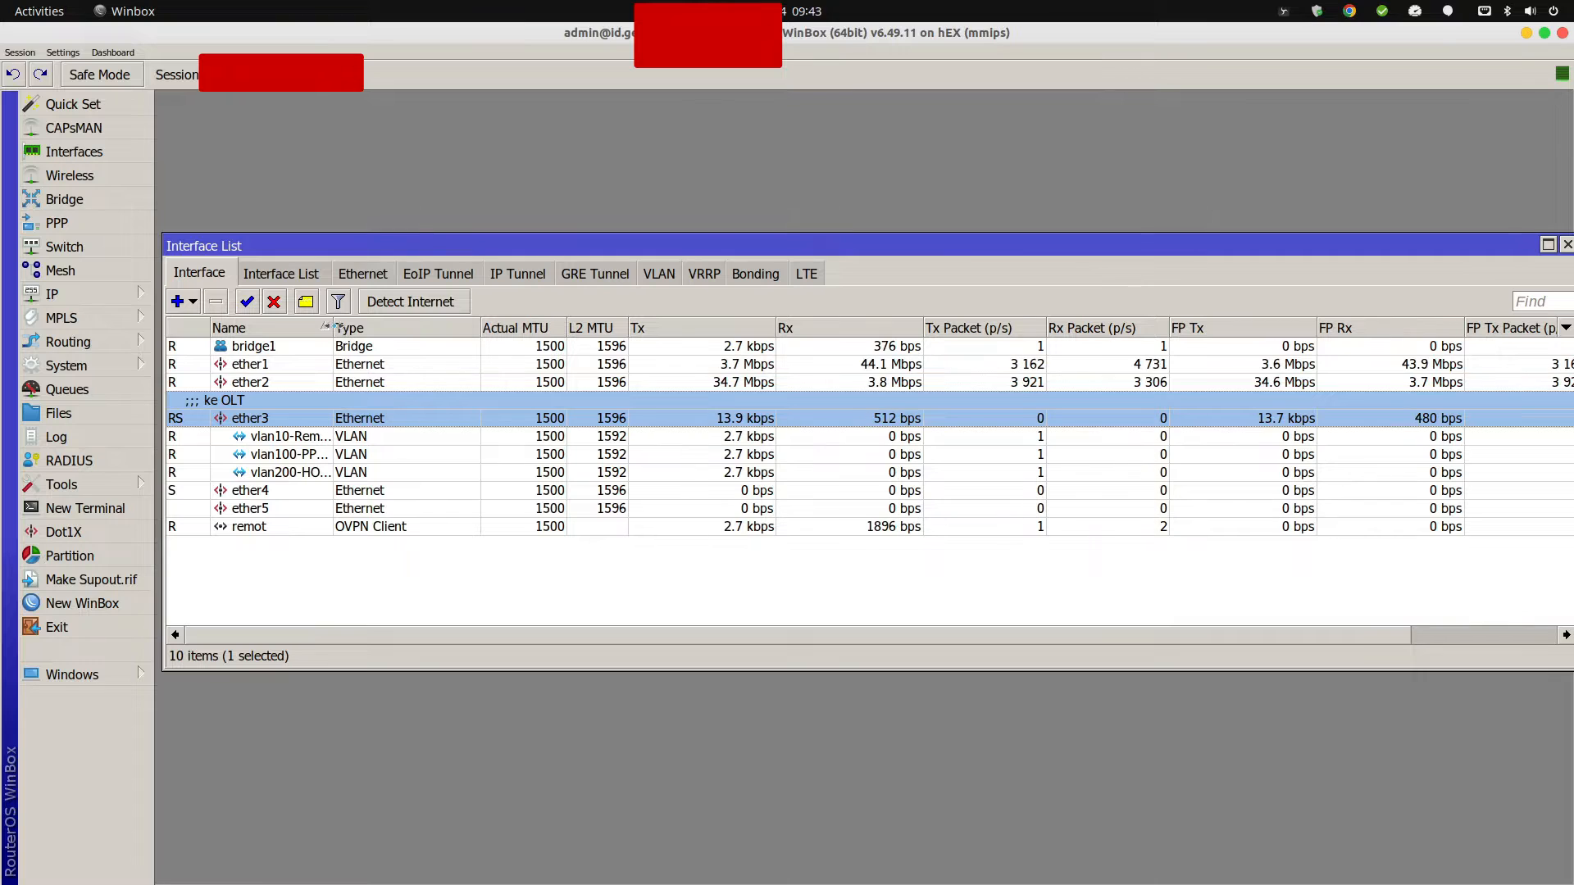
# Widen the Interface List Name column so full VLAN names like vlan10-Remote are readable.
pyautogui.moveTo(334, 328); pyautogui.dragTo(414, 328)
pyautogui.click(322, 437)
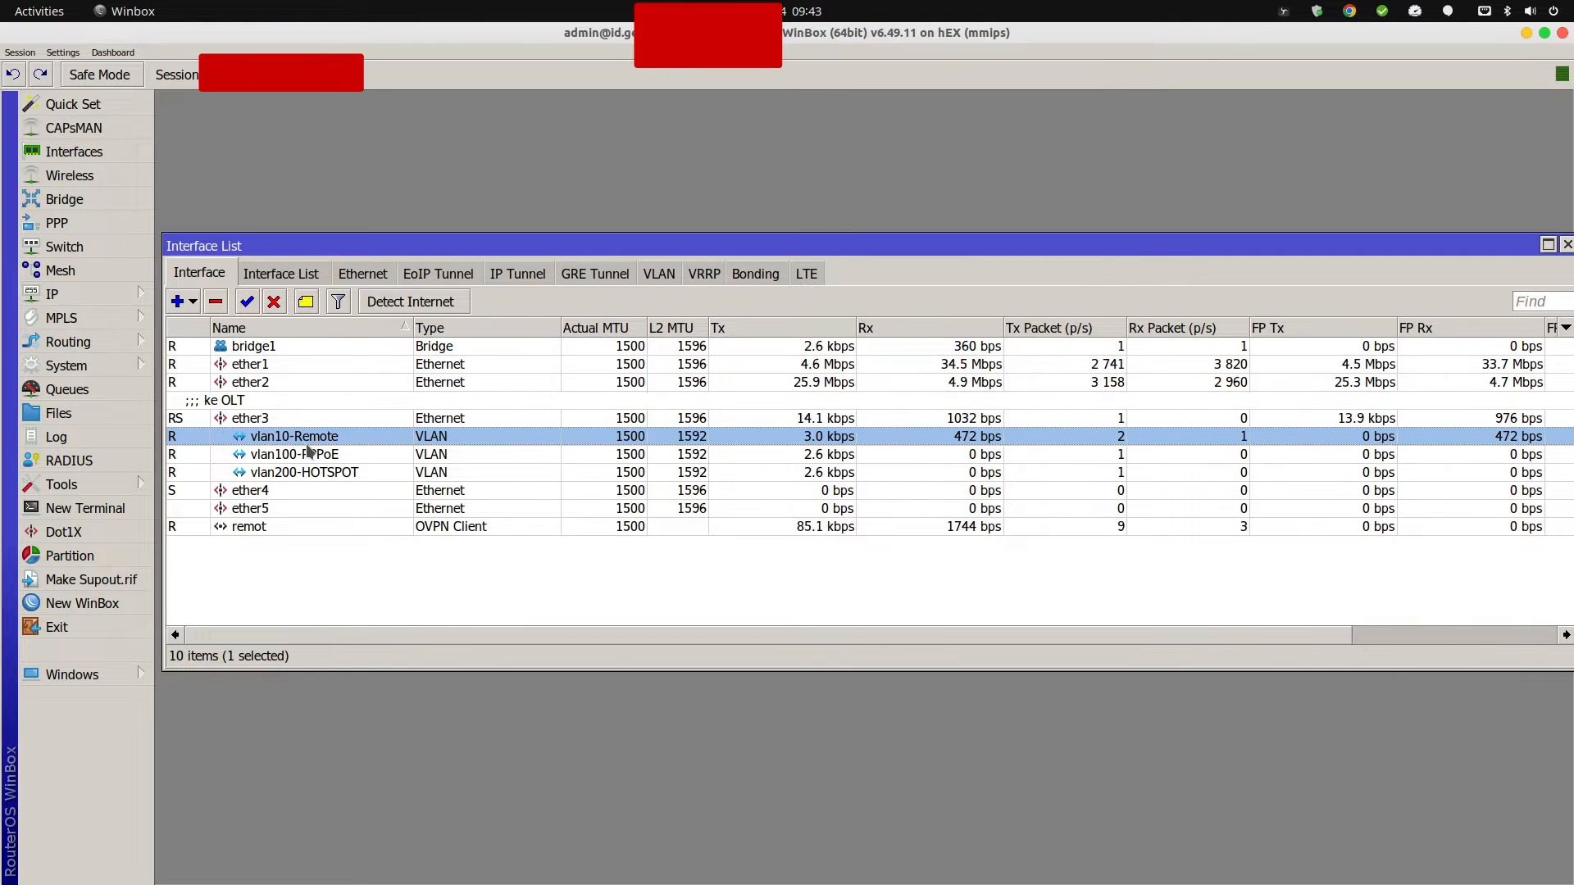
pyautogui.click(74, 294)
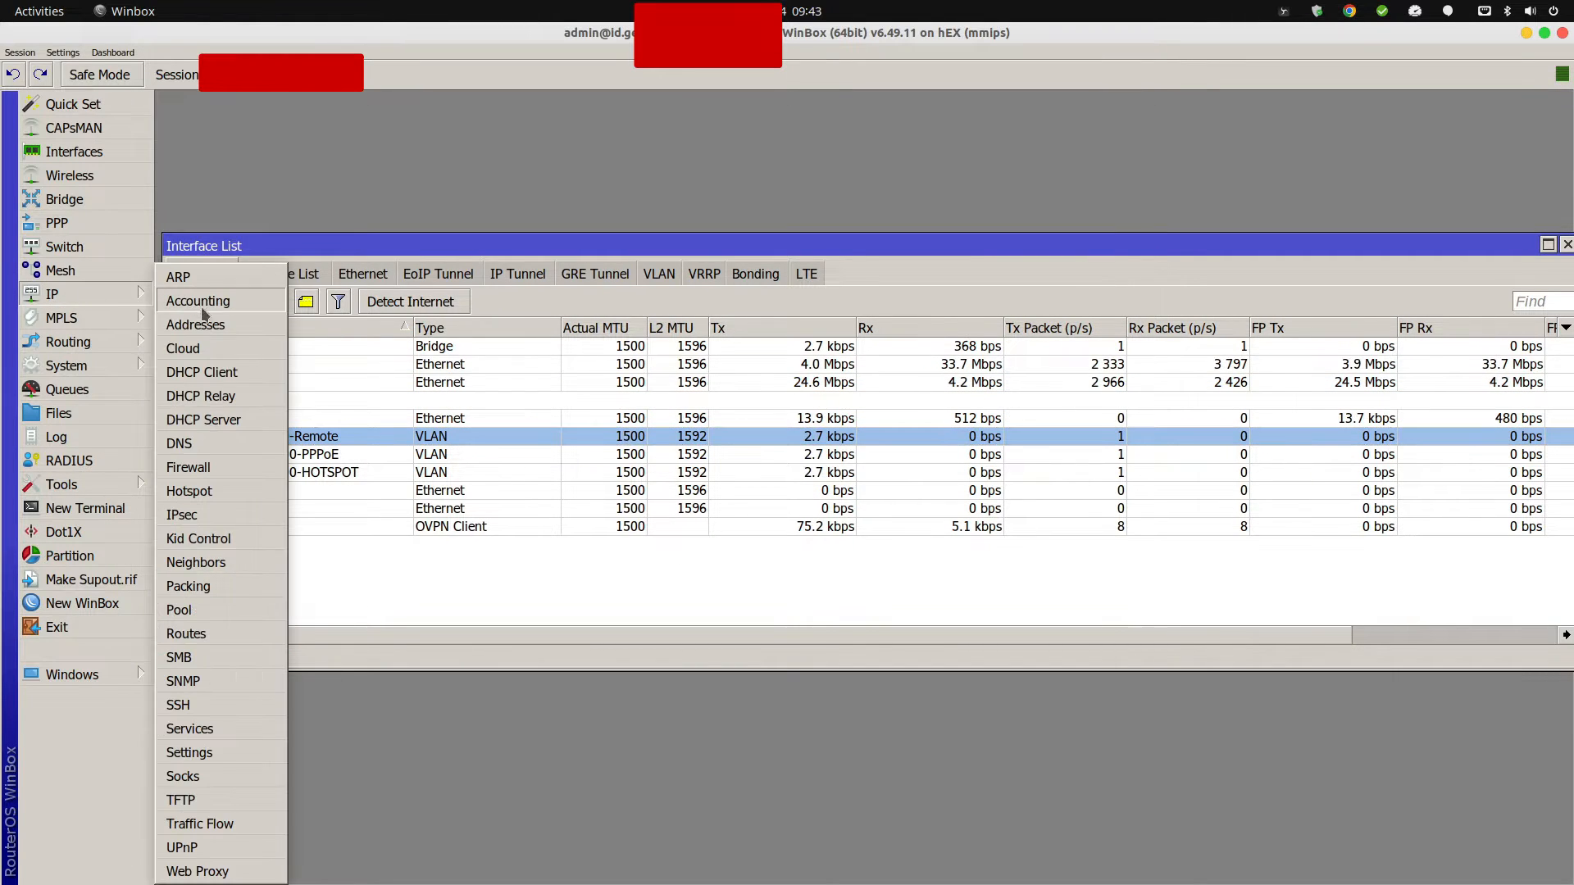
# Show the IP Address List and select 192.168.26.1/24 on vlan10-Remote.
pyautogui.click(200, 327)
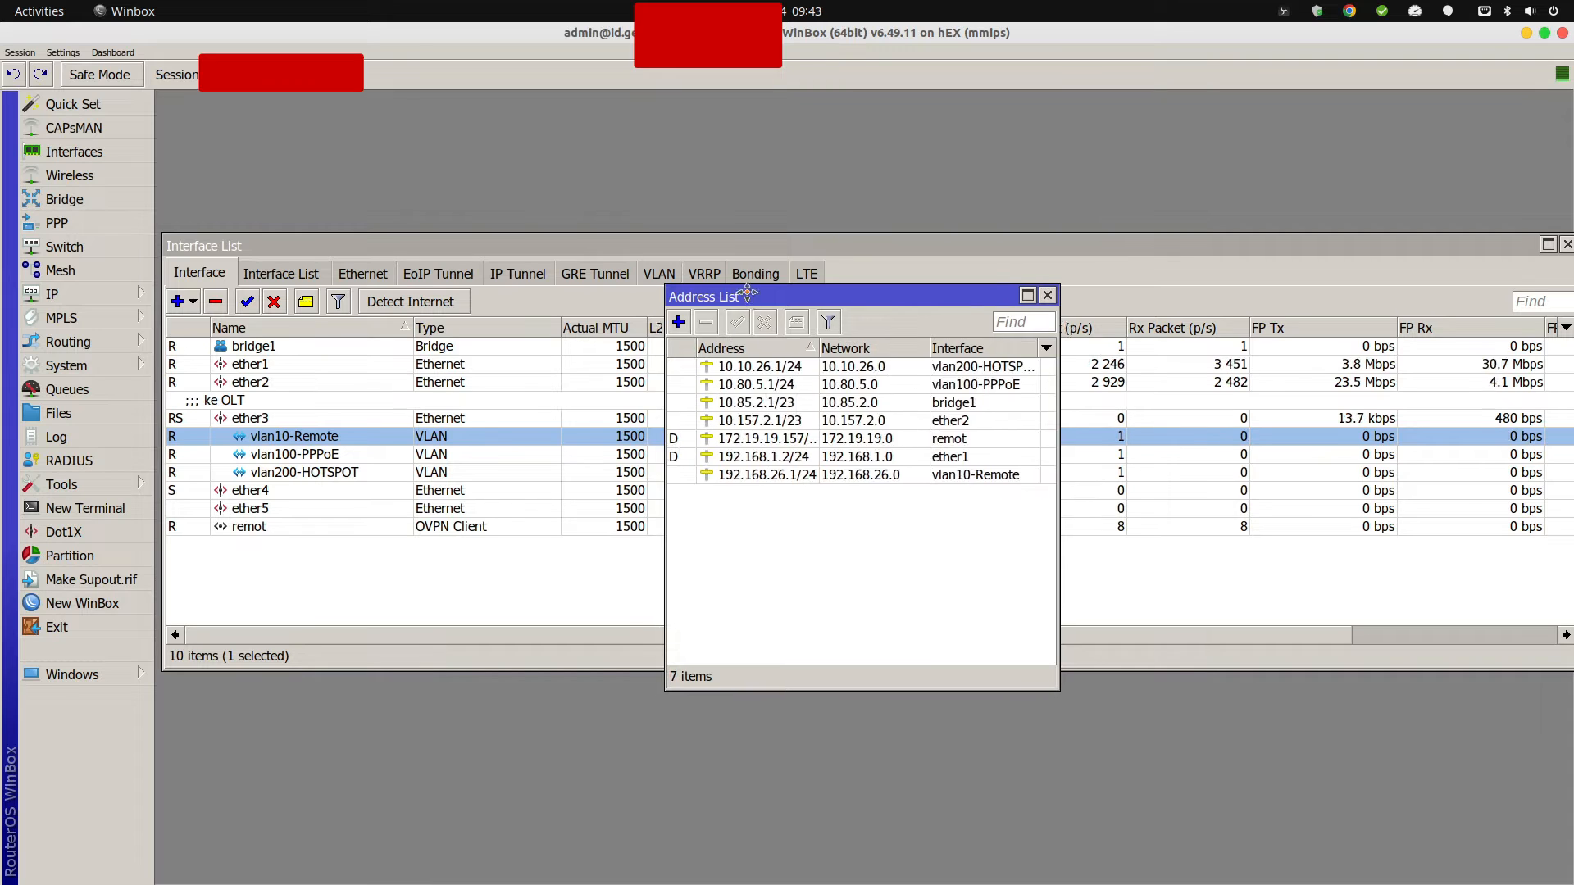
pyautogui.moveTo(740, 296); pyautogui.dragTo(661, 248)
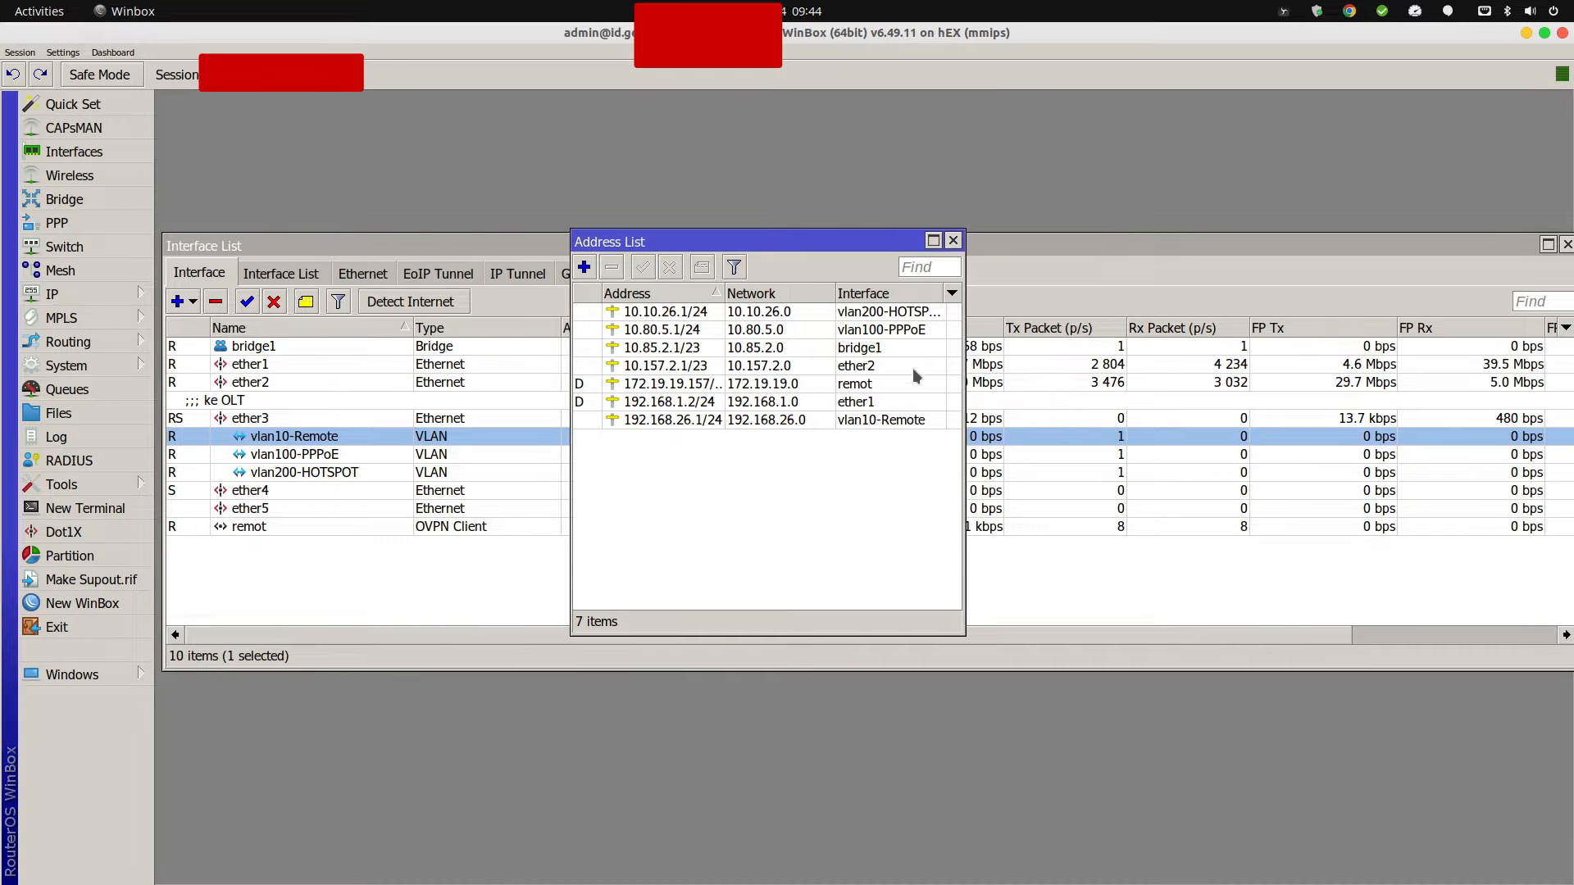
pyautogui.click(896, 422)
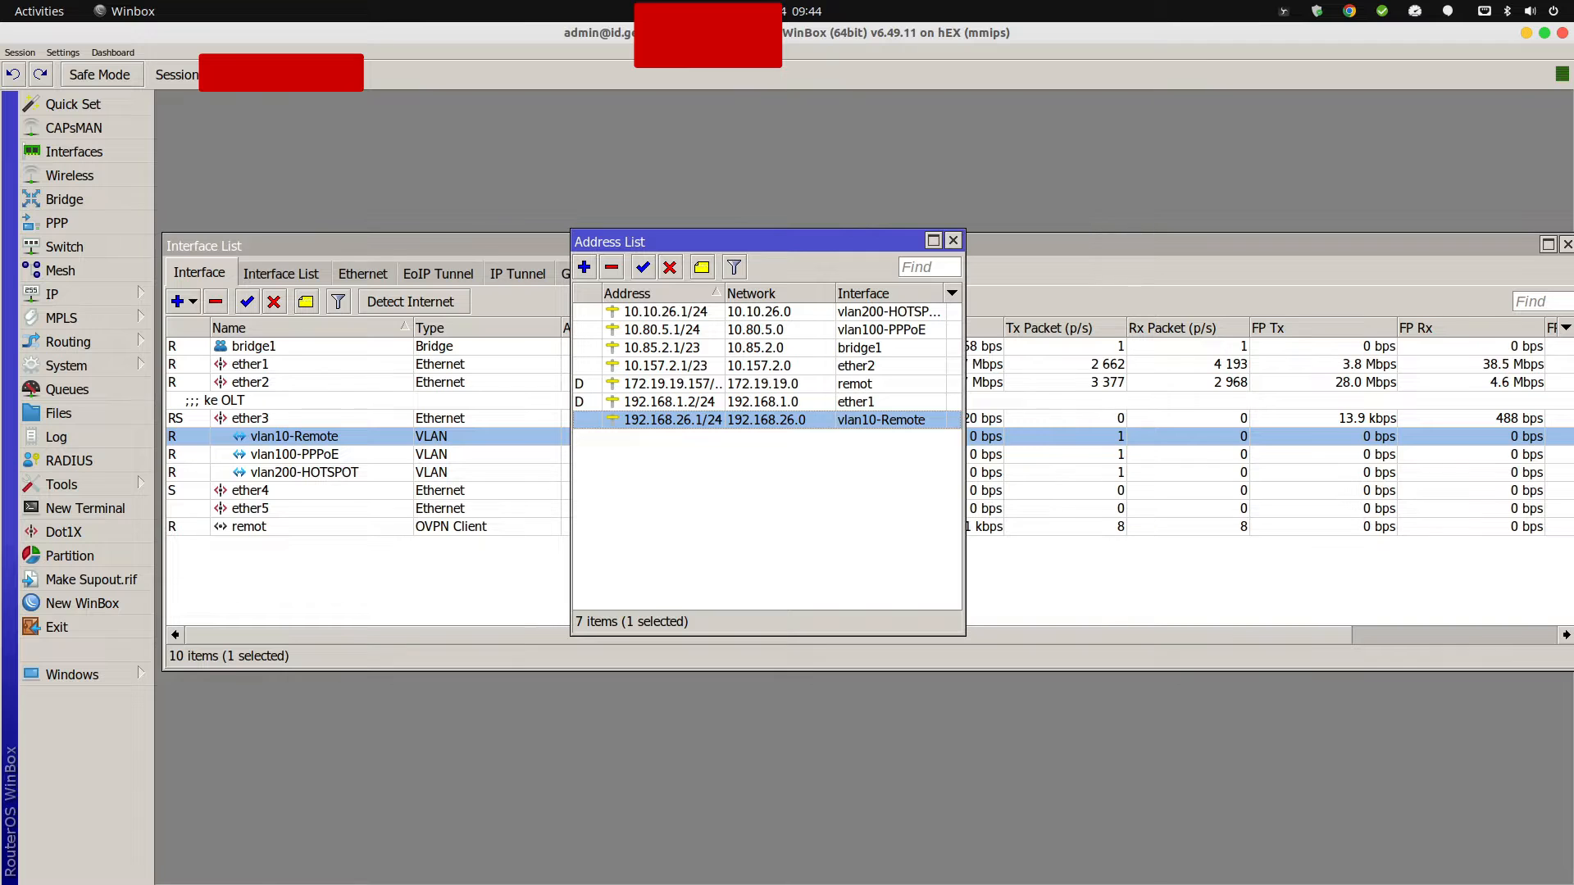
# Ping the OLT at 192.168.26.200 from a new router terminal.
pyautogui.click(85, 509)
pyautogui.write('ping')
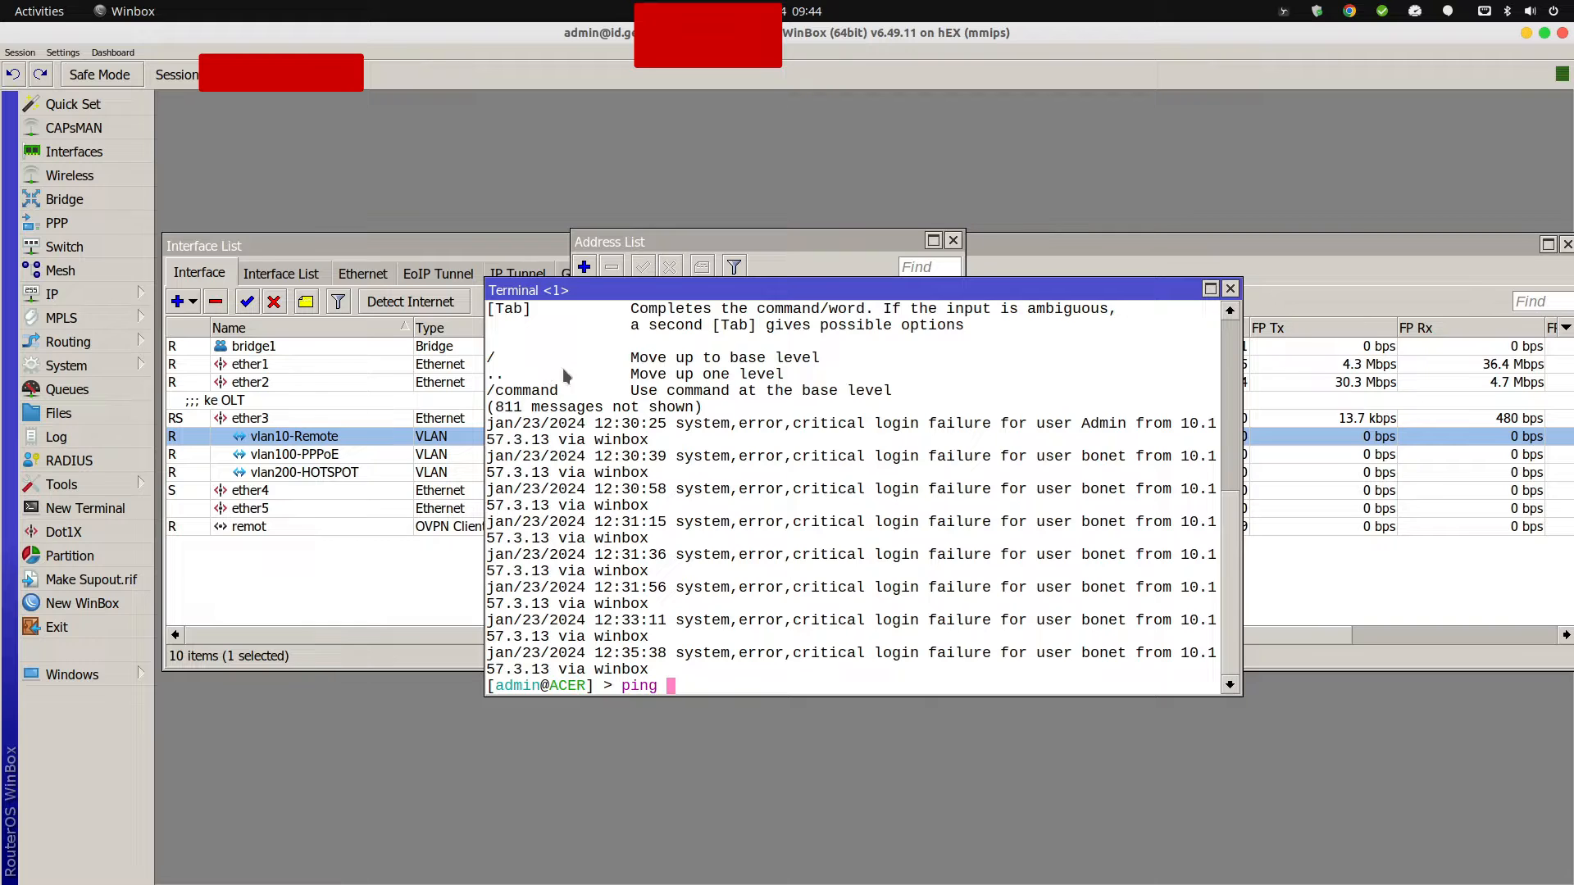
pyautogui.rightClick(791, 402)
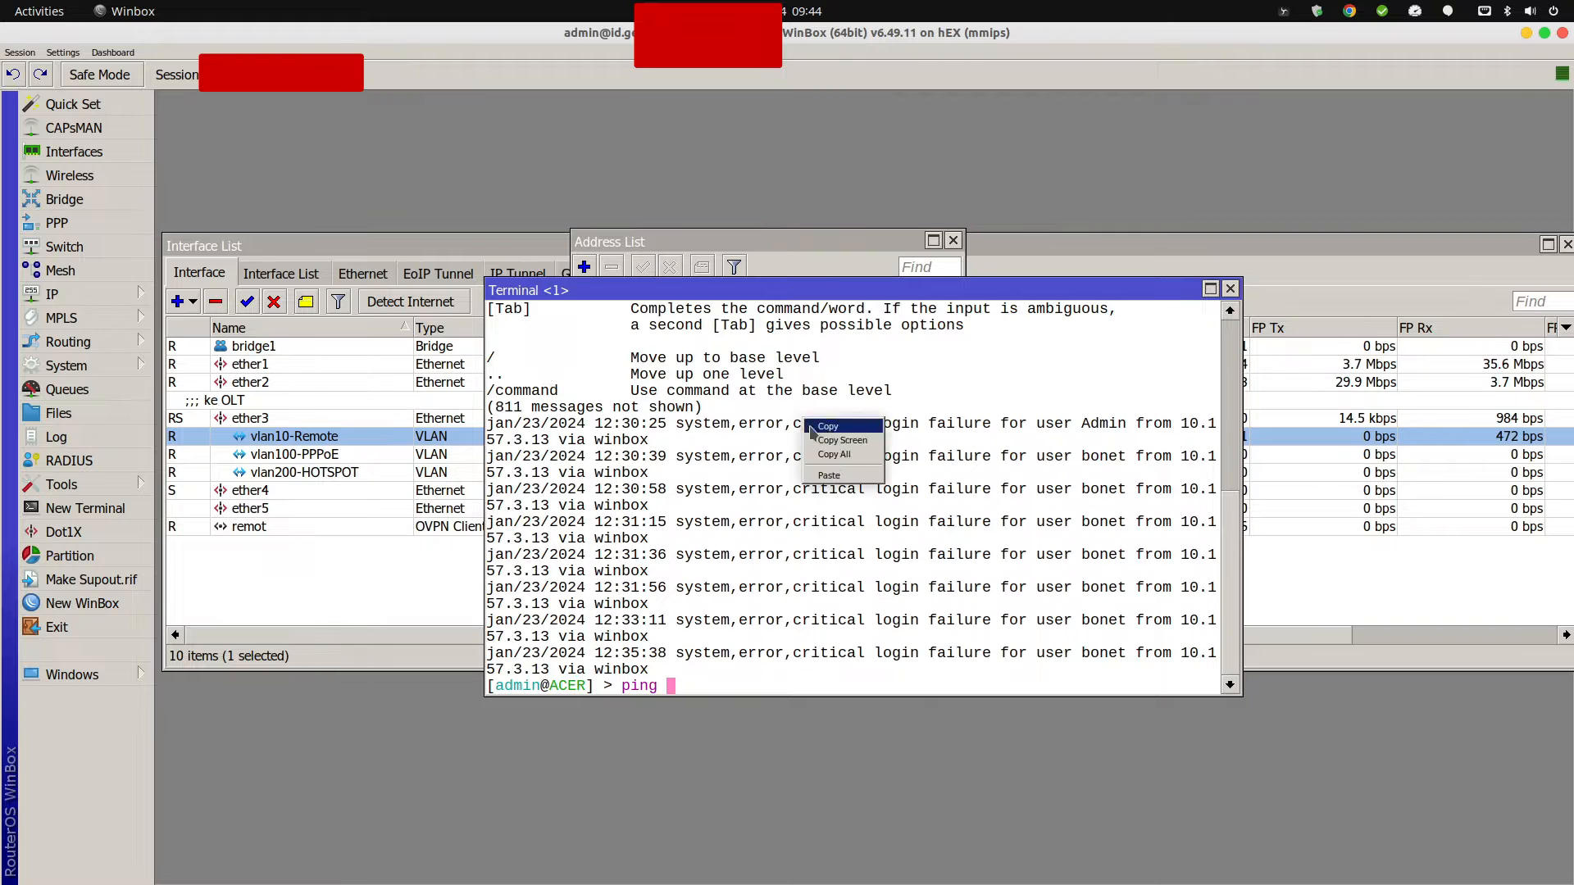
pyautogui.click(838, 475)
pyautogui.press('Return')
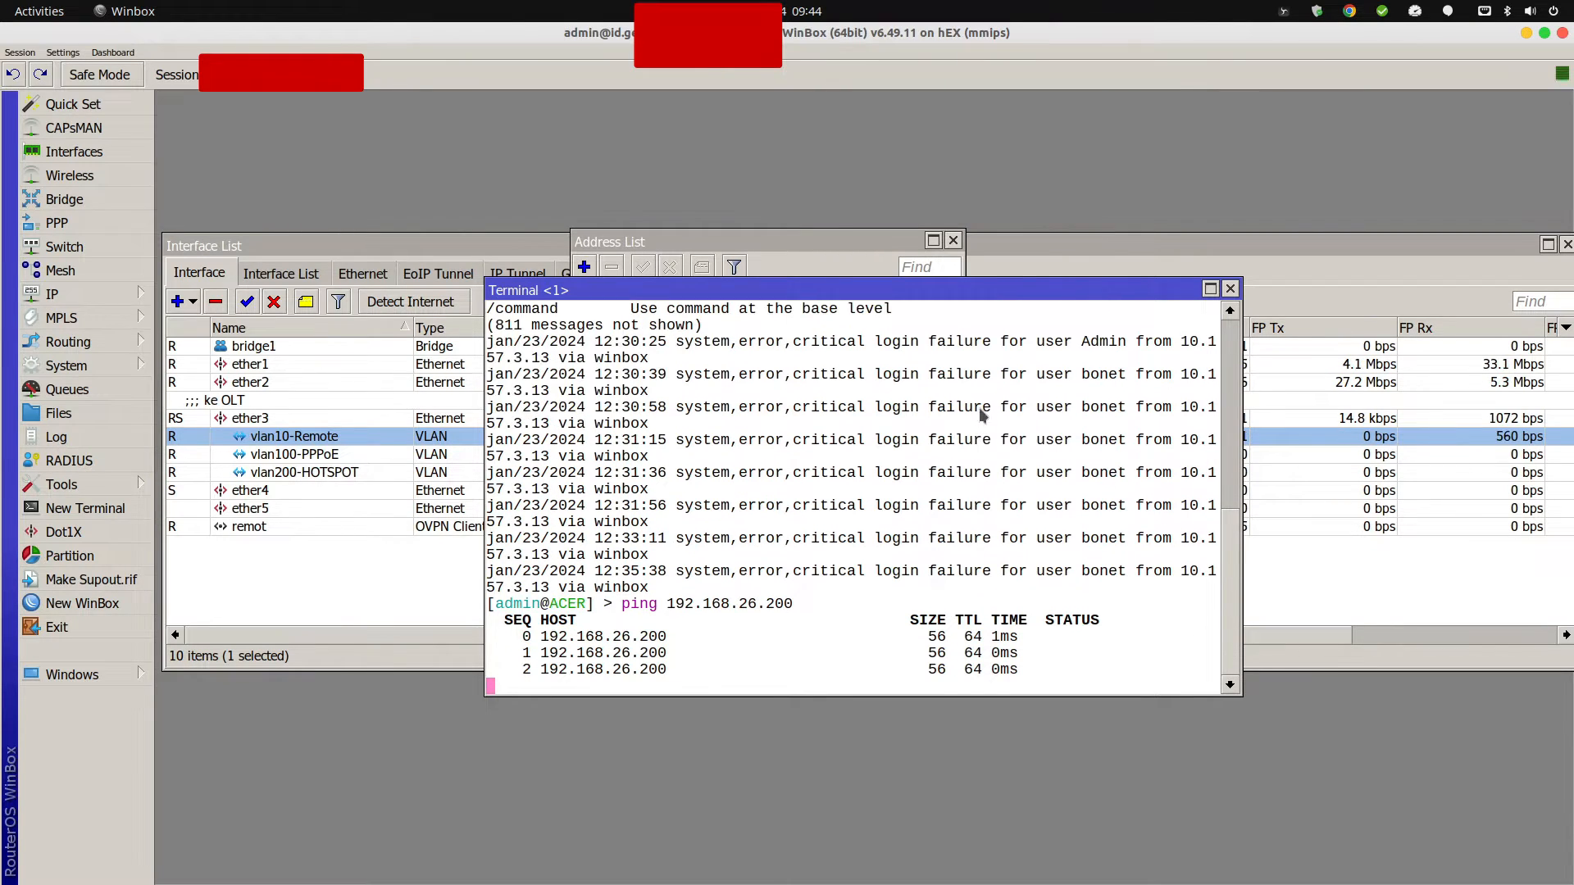
pyautogui.moveTo(896, 281); pyautogui.dragTo(855, 193)
pyautogui.write('t')
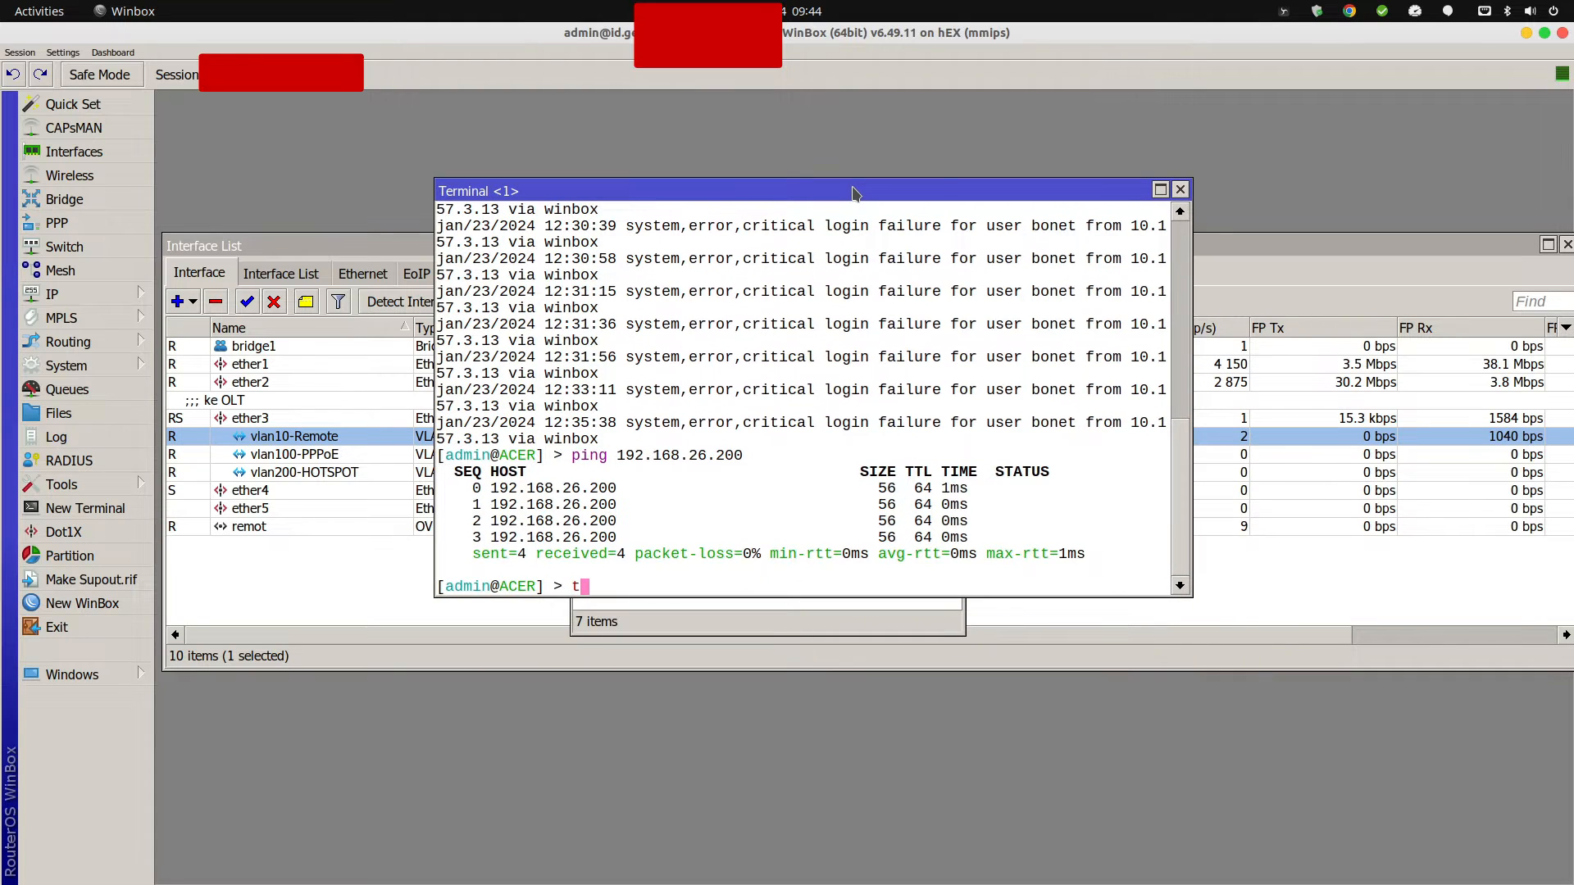
pyautogui.write('ool fetch url=')
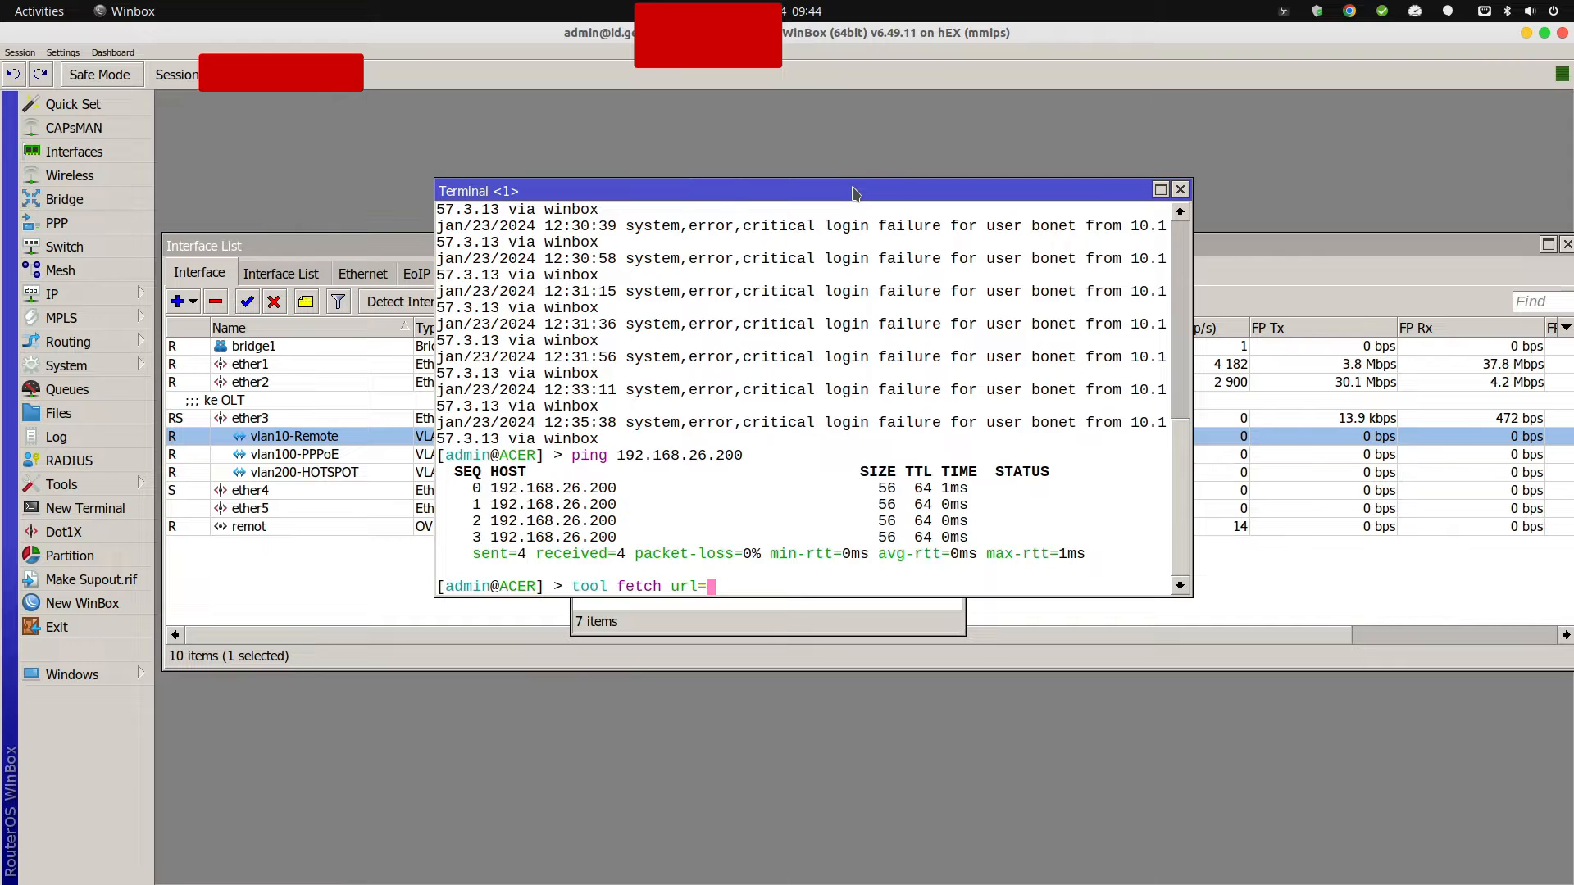
pyautogui.write('http://')
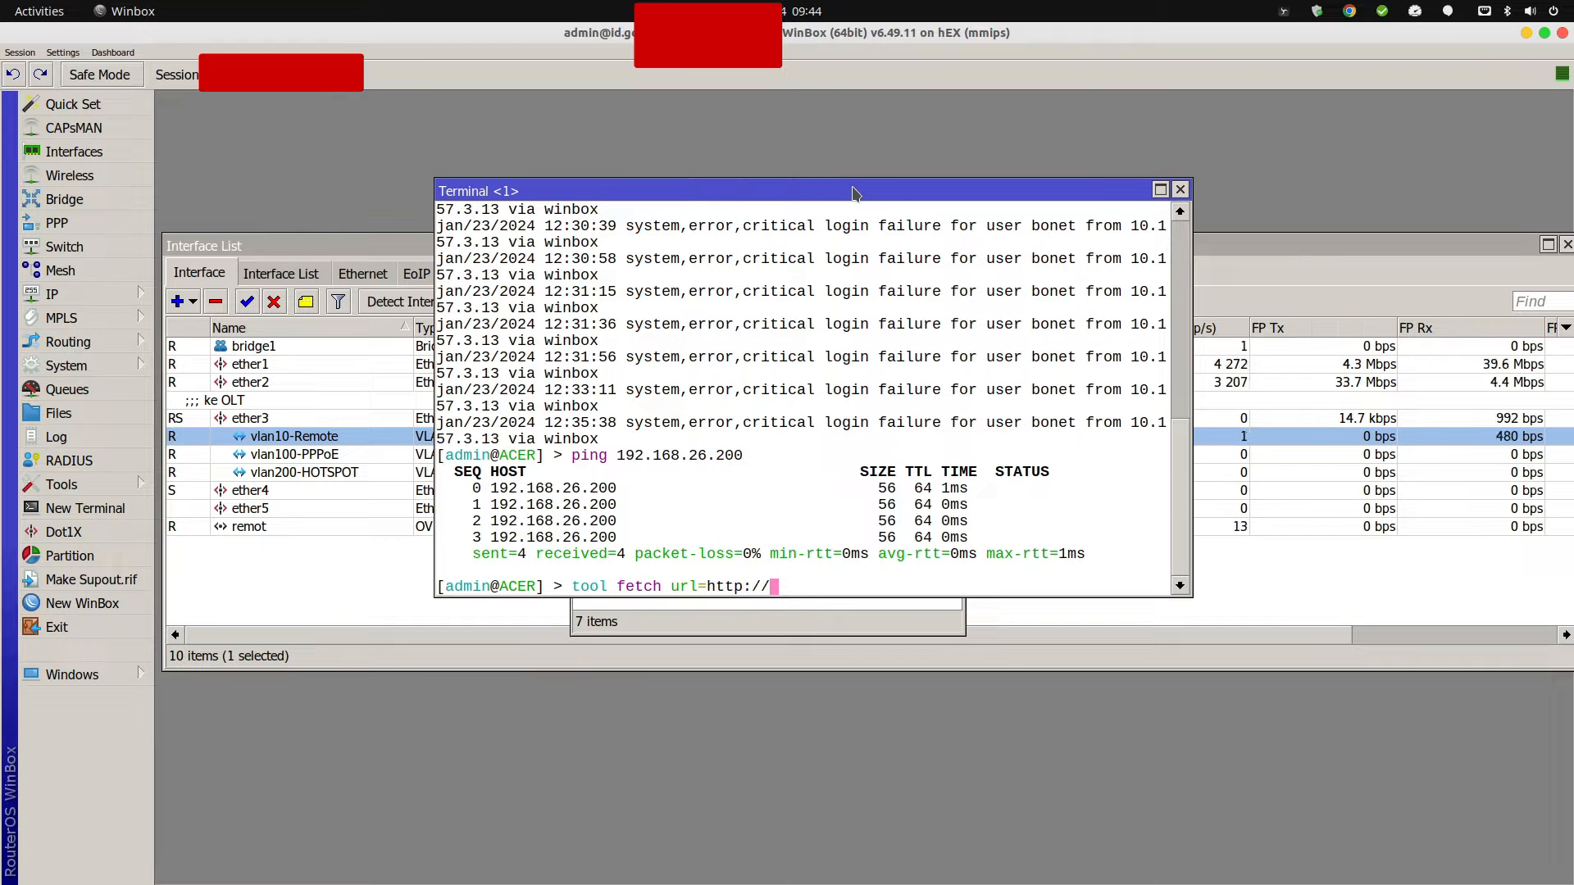
pyautogui.rightClick(878, 401)
pyautogui.click(910, 427)
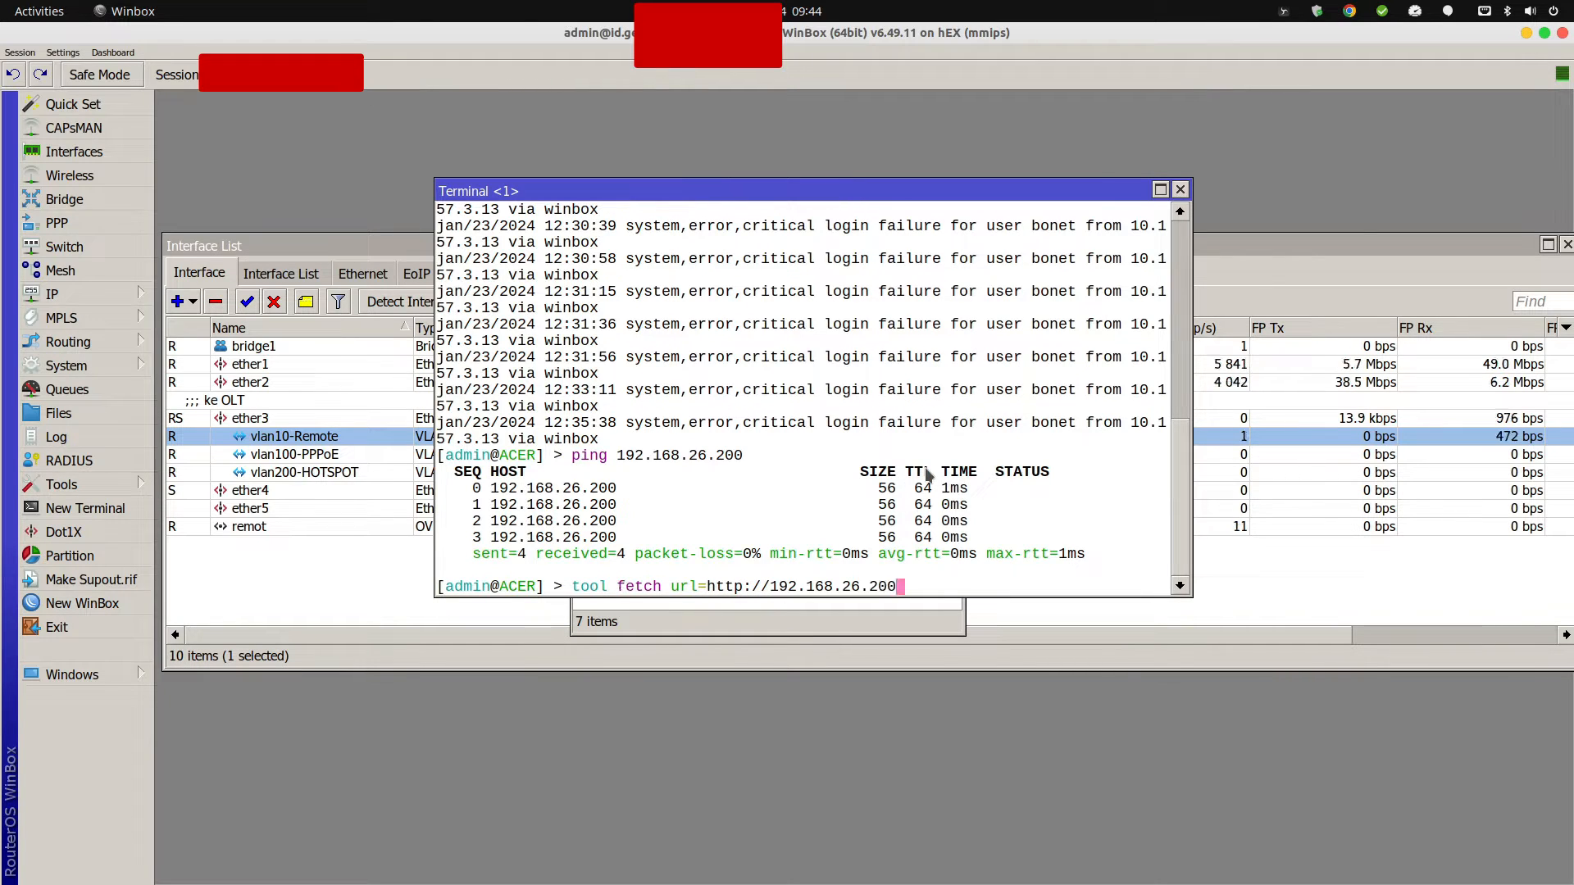
pyautogui.write('/ output=user')
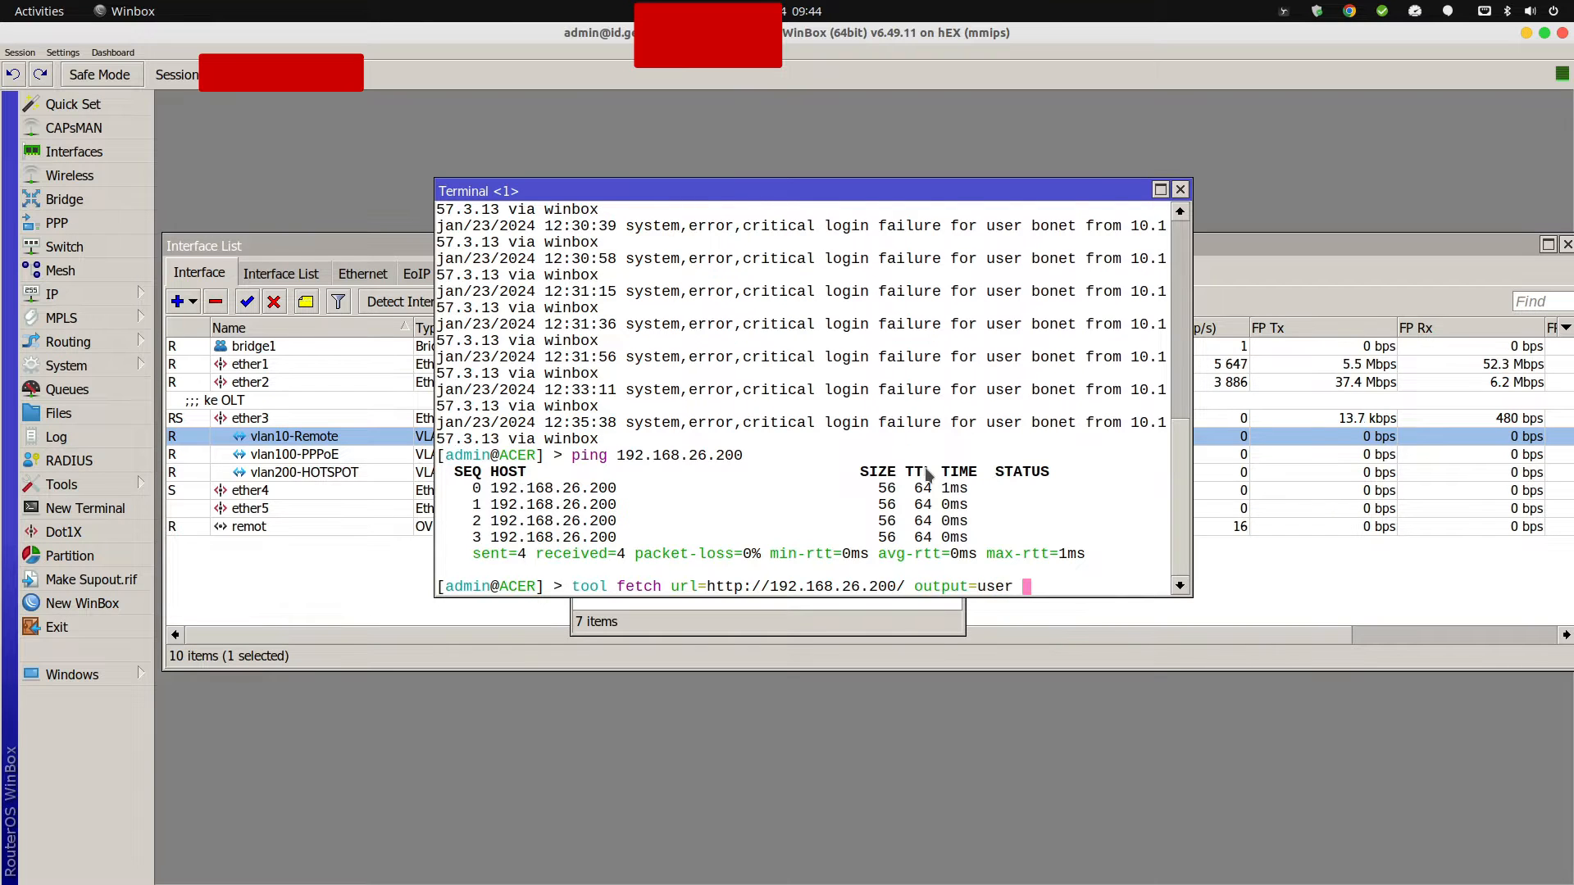
pyautogui.press('Return')
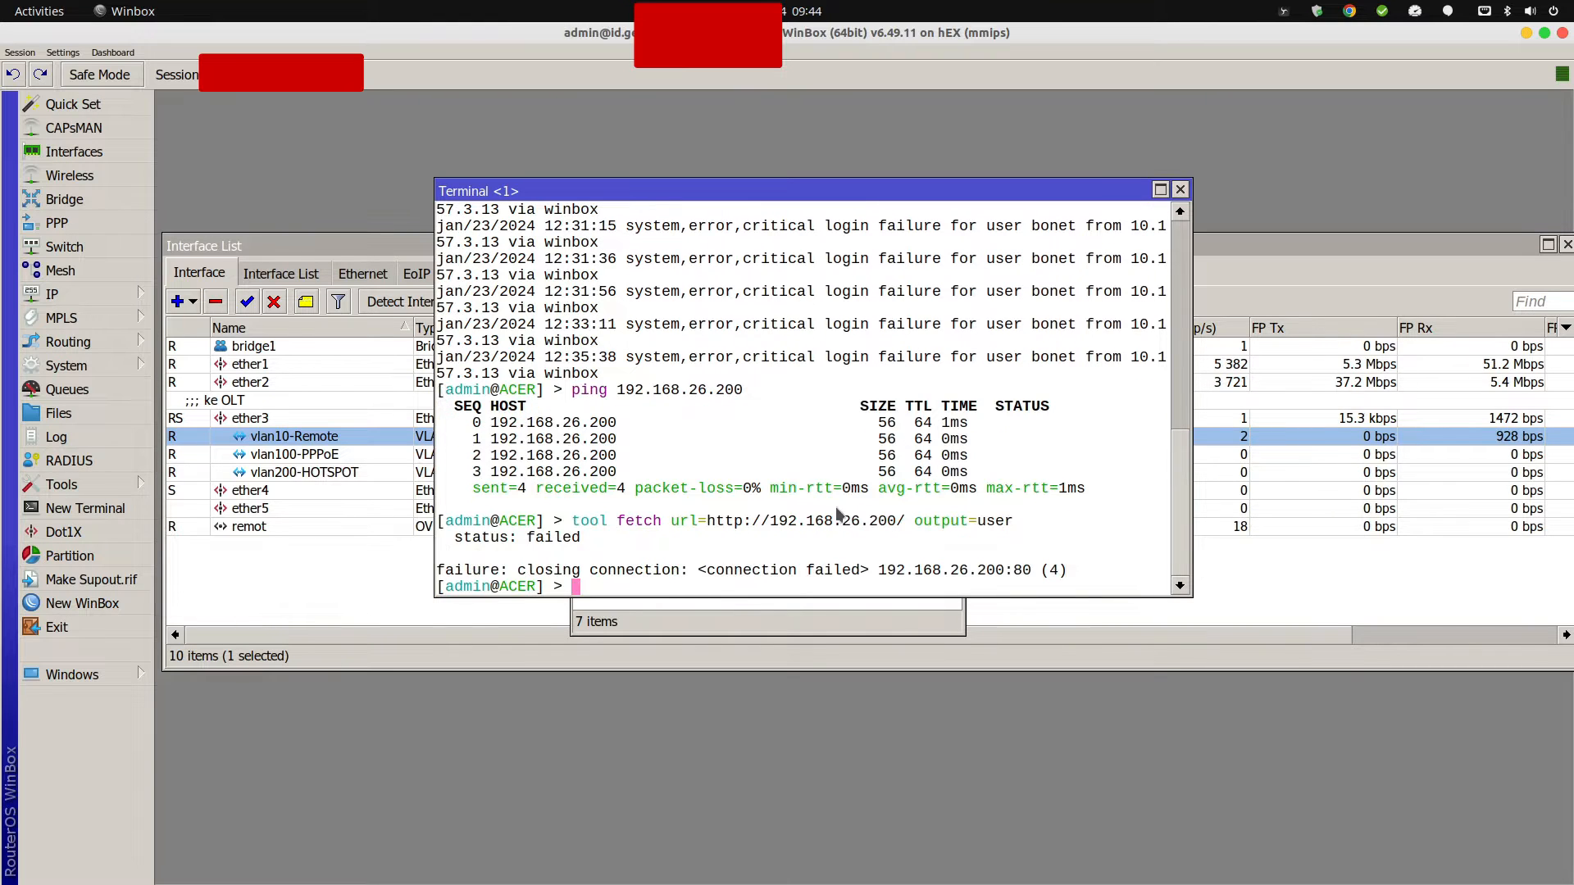
pyautogui.press('Up')
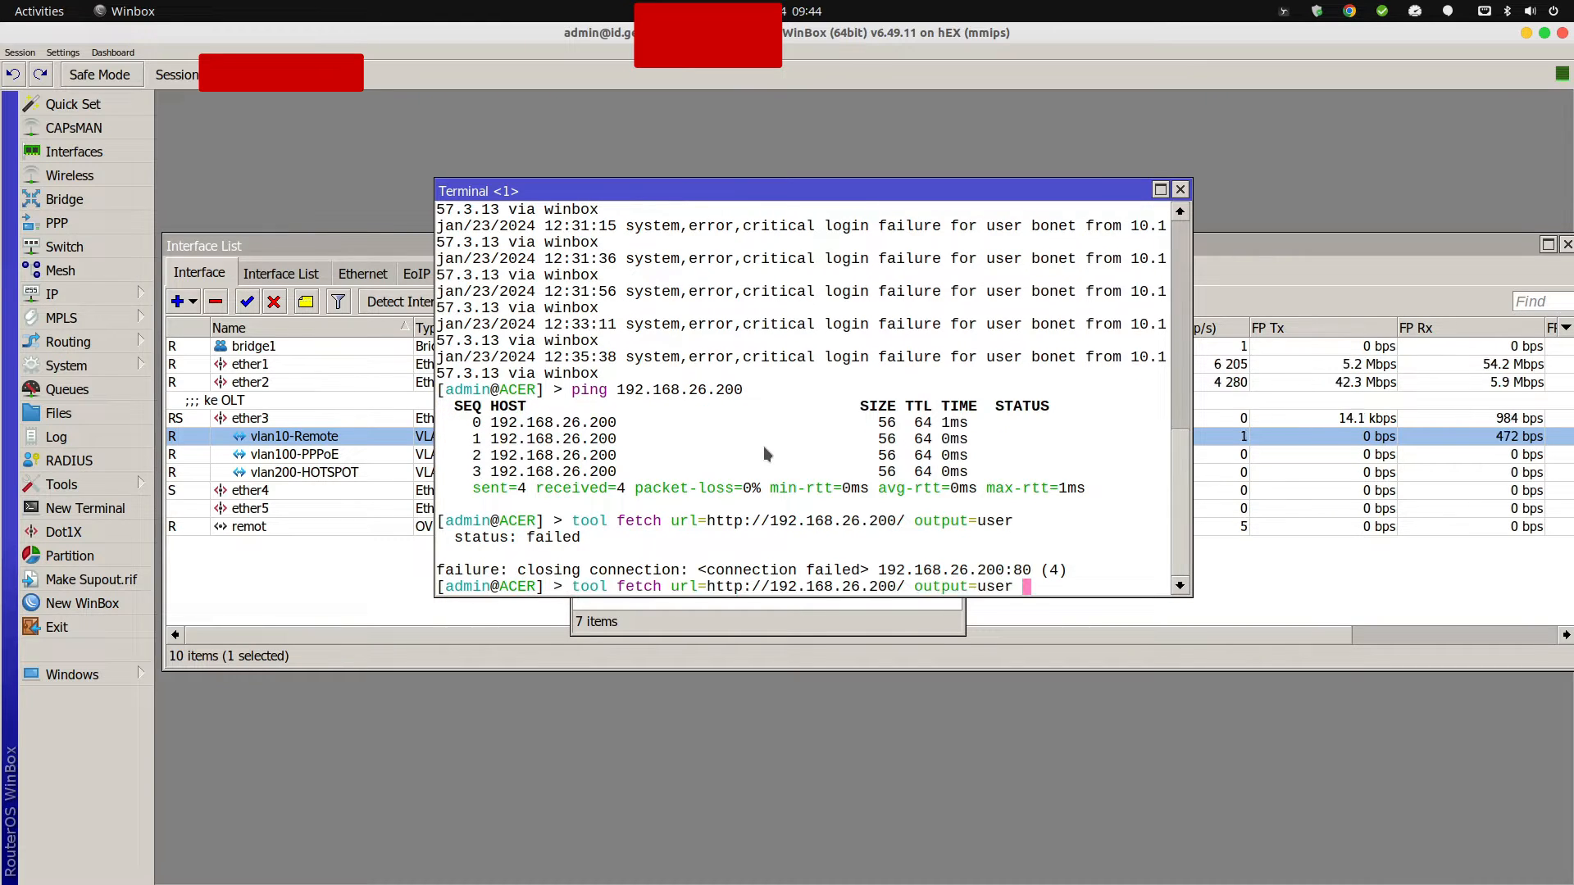
pyautogui.press('Left')
pyautogui.press('Left')
pyautogui.press('Left')
pyautogui.press('Left')
pyautogui.press('Left')
pyautogui.press('Left')
pyautogui.press('Left')
pyautogui.press('Left')
pyautogui.press('Left')
pyautogui.press('Left')
pyautogui.press('Left')
pyautogui.press('Left')
pyautogui.press('Left')
pyautogui.press('Left')
pyautogui.press('Left')
pyautogui.press('Left')
pyautogui.press('Left')
pyautogui.press('Left')
pyautogui.press('Left')
pyautogui.press('Left')
pyautogui.press('Left')
pyautogui.press('Left')
pyautogui.press('Left')
pyautogui.press('Left')
pyautogui.press('Left')
pyautogui.press('Left')
pyautogui.press('Left')
pyautogui.press('Left')
pyautogui.press('Left')
pyautogui.press('Left')
pyautogui.press('Left')
pyautogui.press('Left')
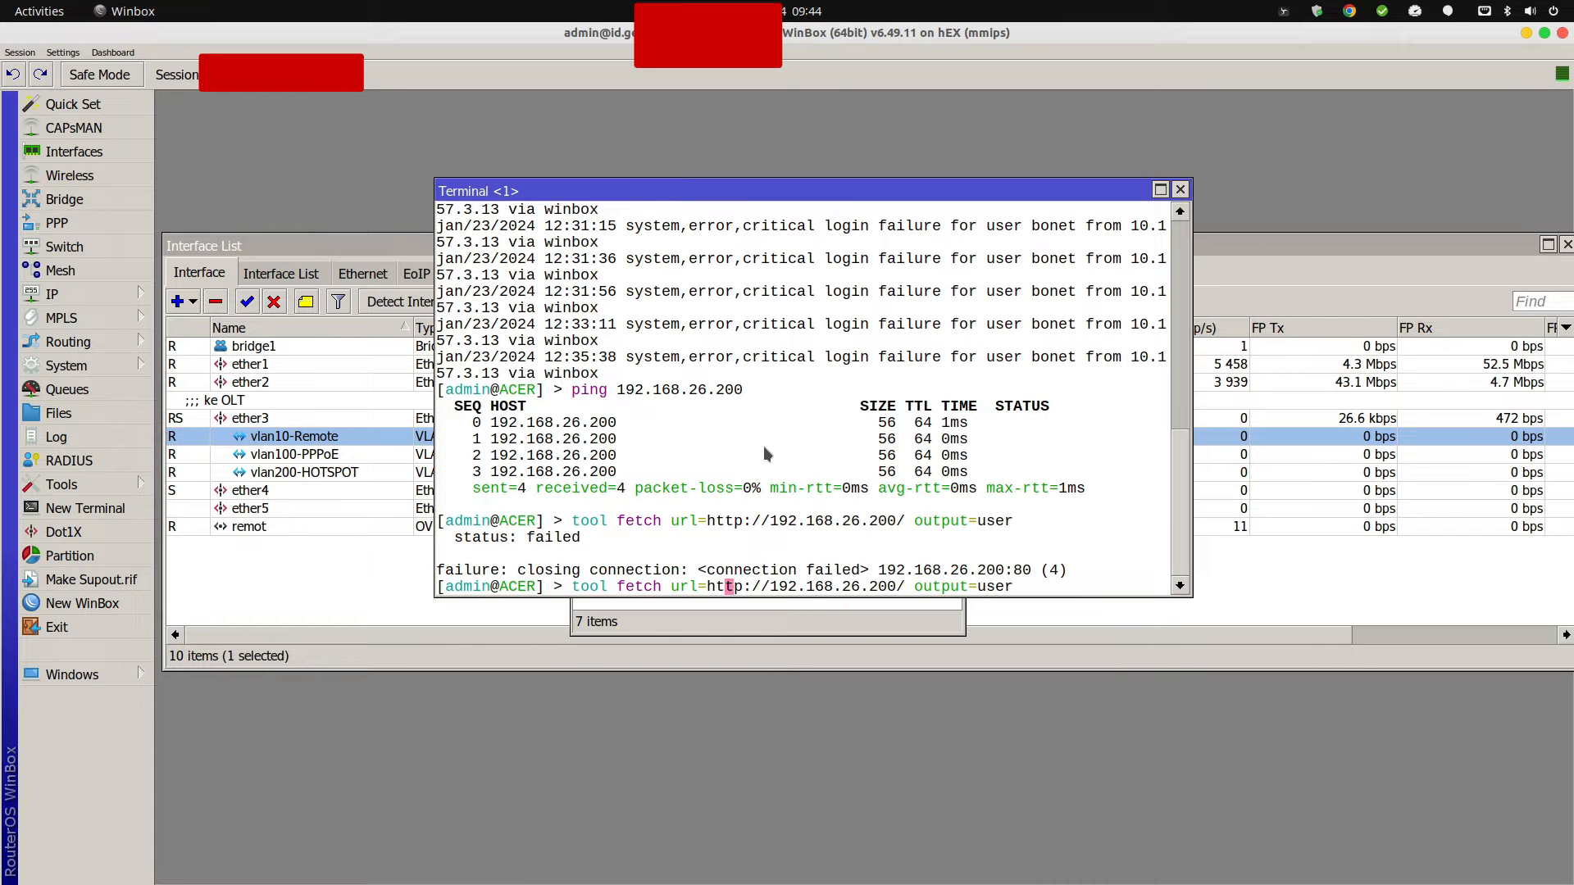
pyautogui.press('Right')
pyautogui.press('Right')
pyautogui.write('s')
pyautogui.press('Return')
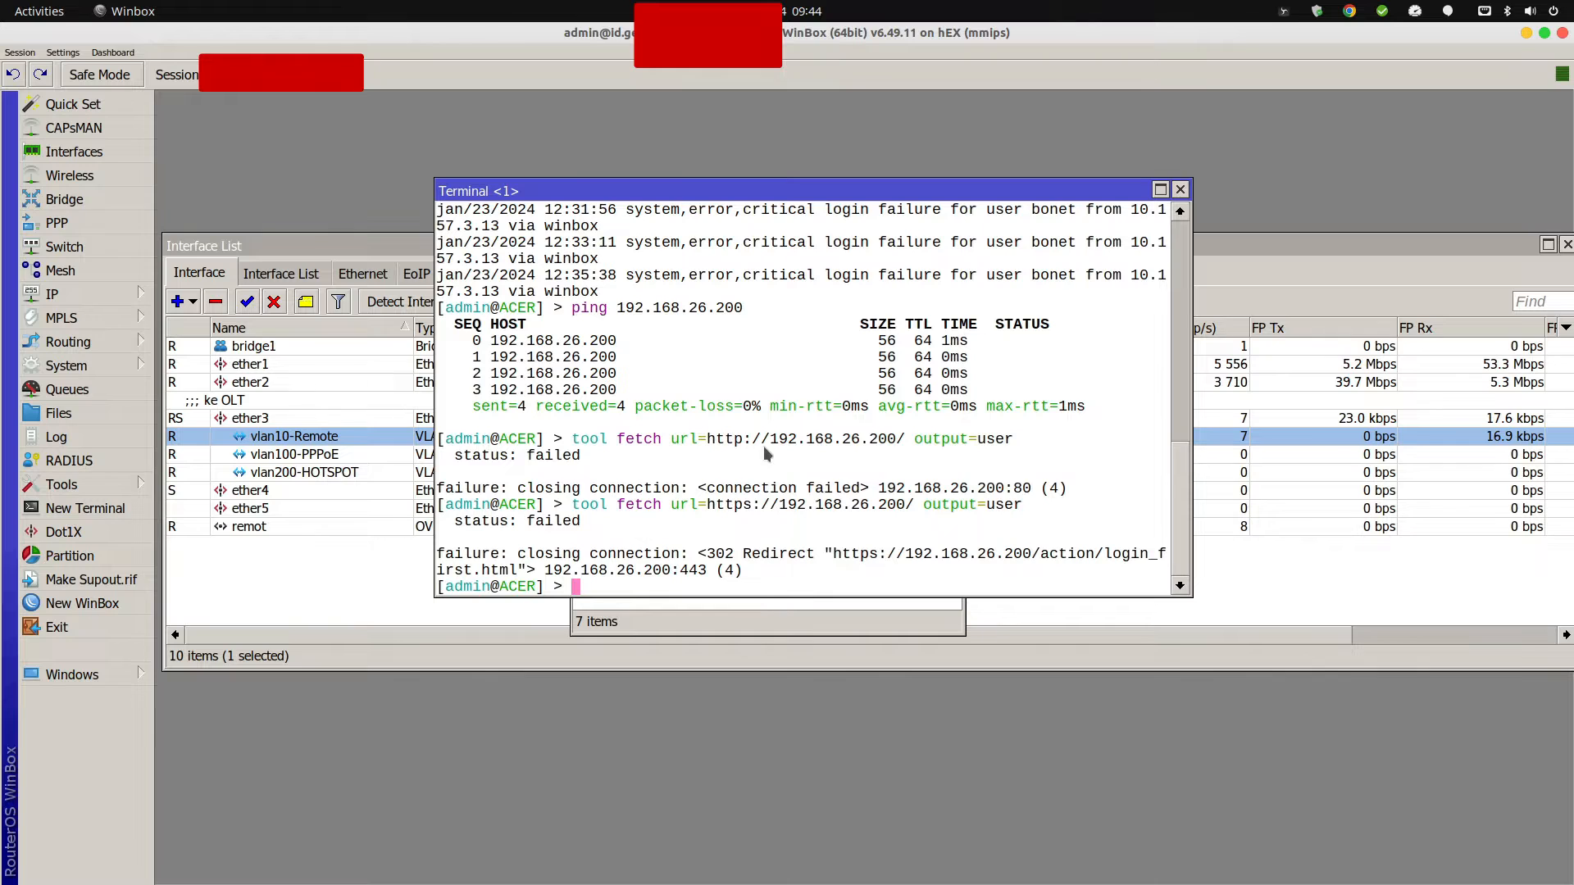
# Highlight the redirect failure lines, then rearrange the terminal and list windows.
pyautogui.moveTo(776, 191); pyautogui.dragTo(845, 190)
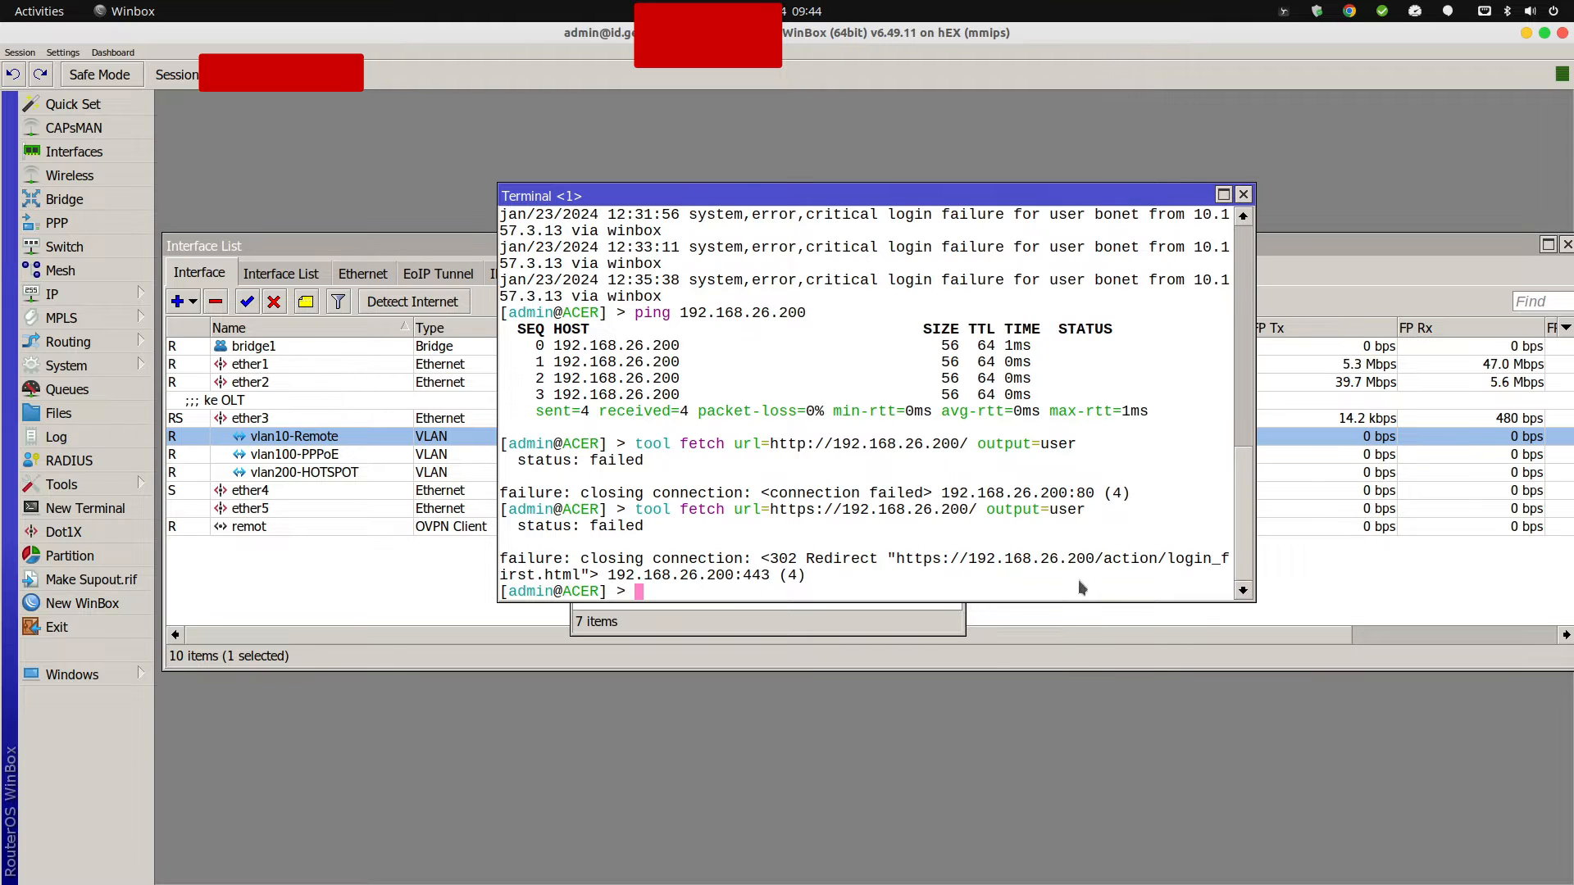
pyautogui.moveTo(1031, 562); pyautogui.dragTo(1045, 557)
pyautogui.click(1044, 556)
pyautogui.moveTo(611, 551); pyautogui.dragTo(843, 587)
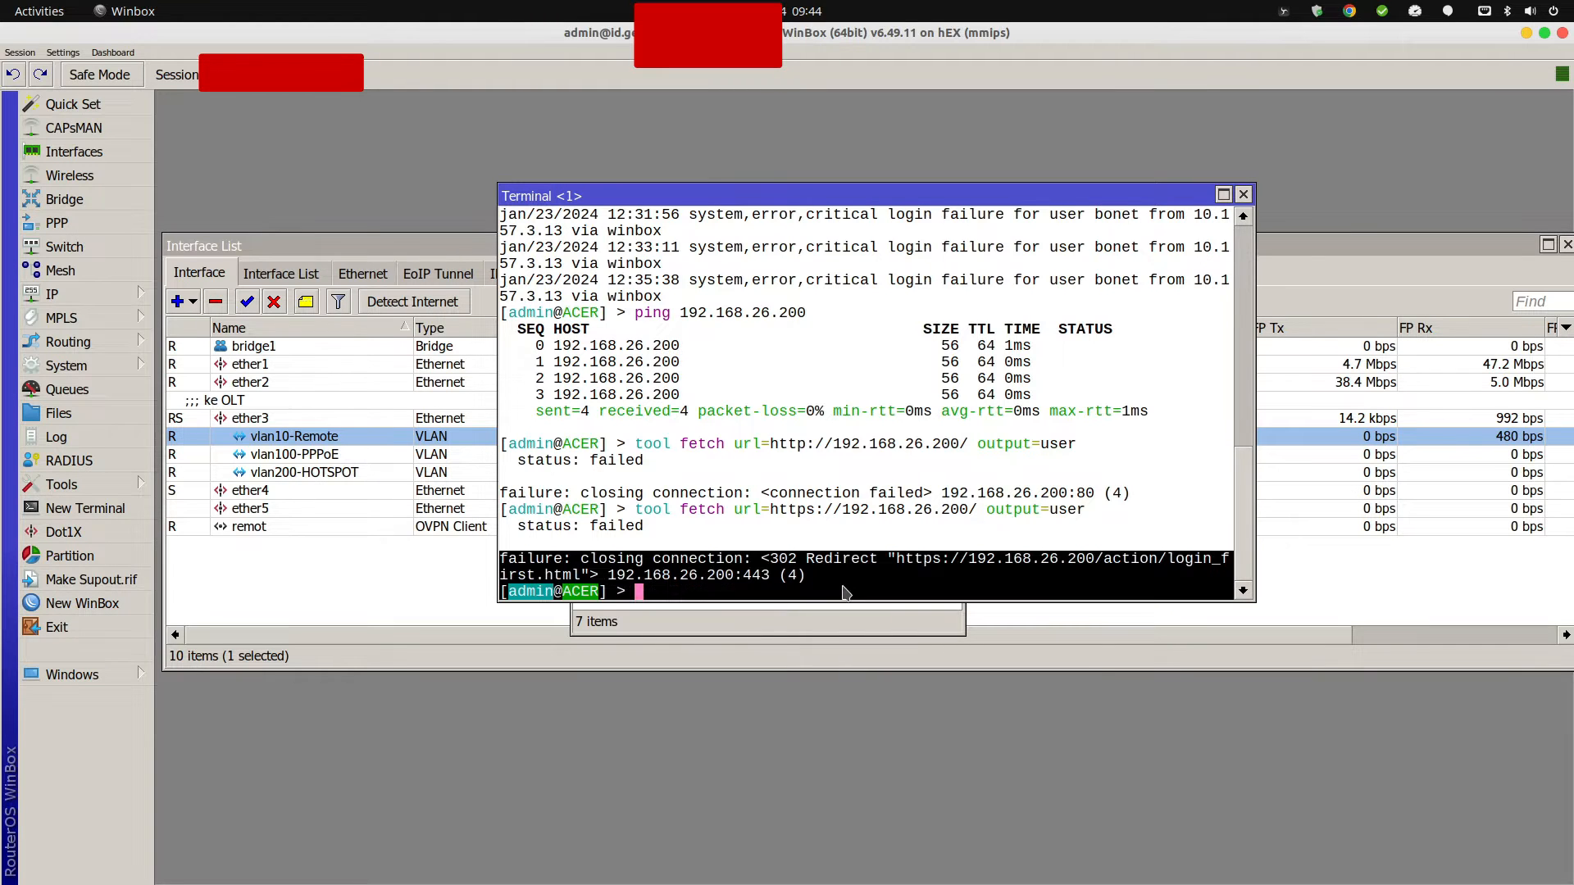
pyautogui.click(854, 582)
pyautogui.moveTo(864, 195); pyautogui.dragTo(873, 449)
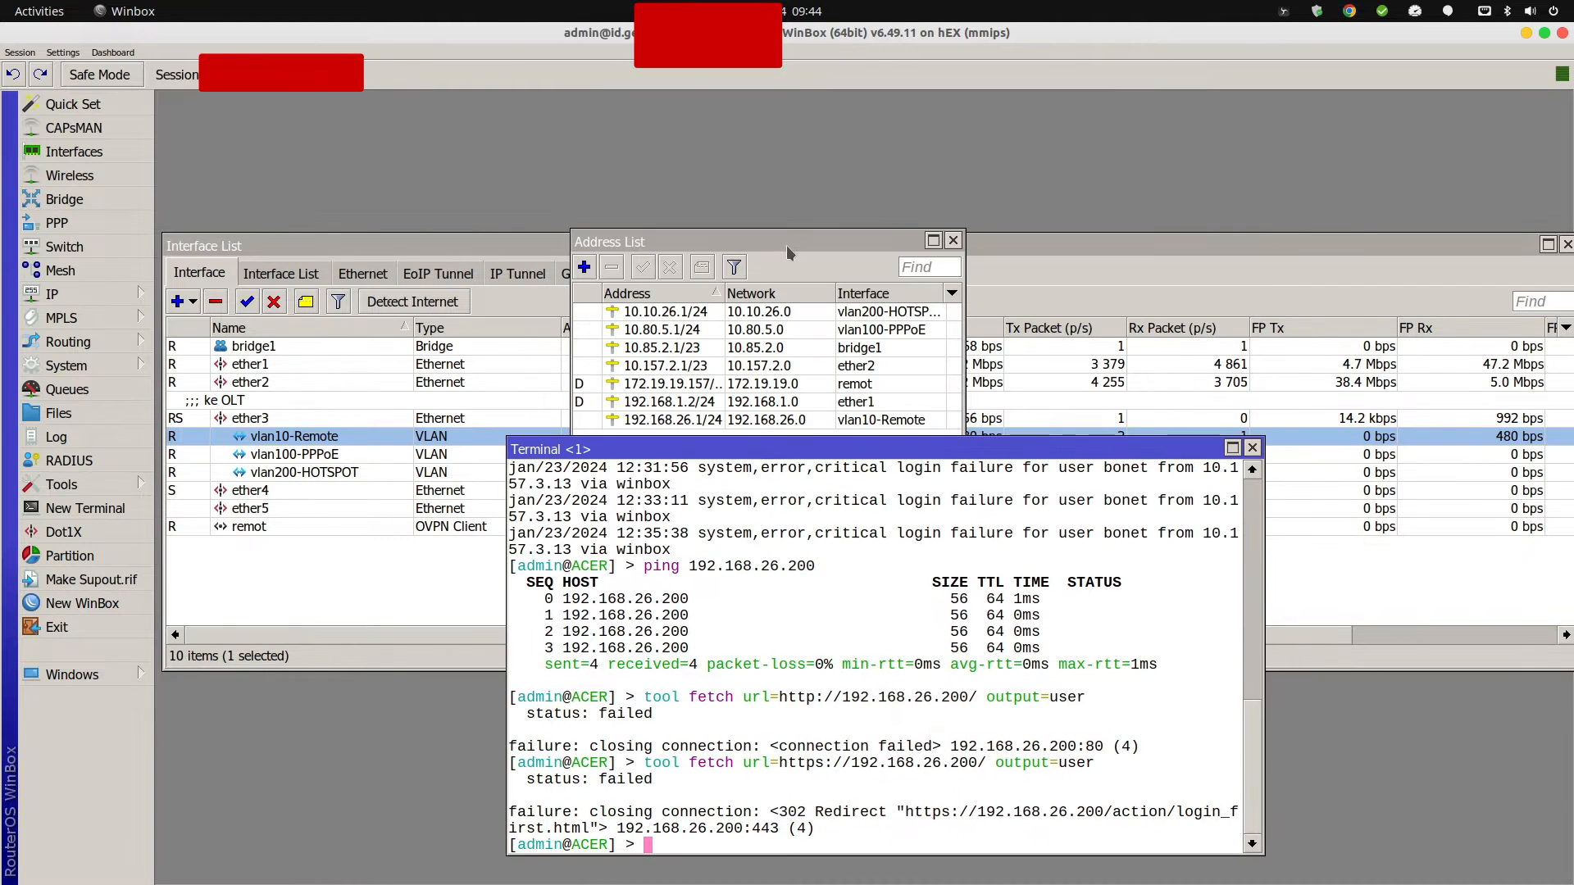
pyautogui.moveTo(785, 244); pyautogui.dragTo(794, 202)
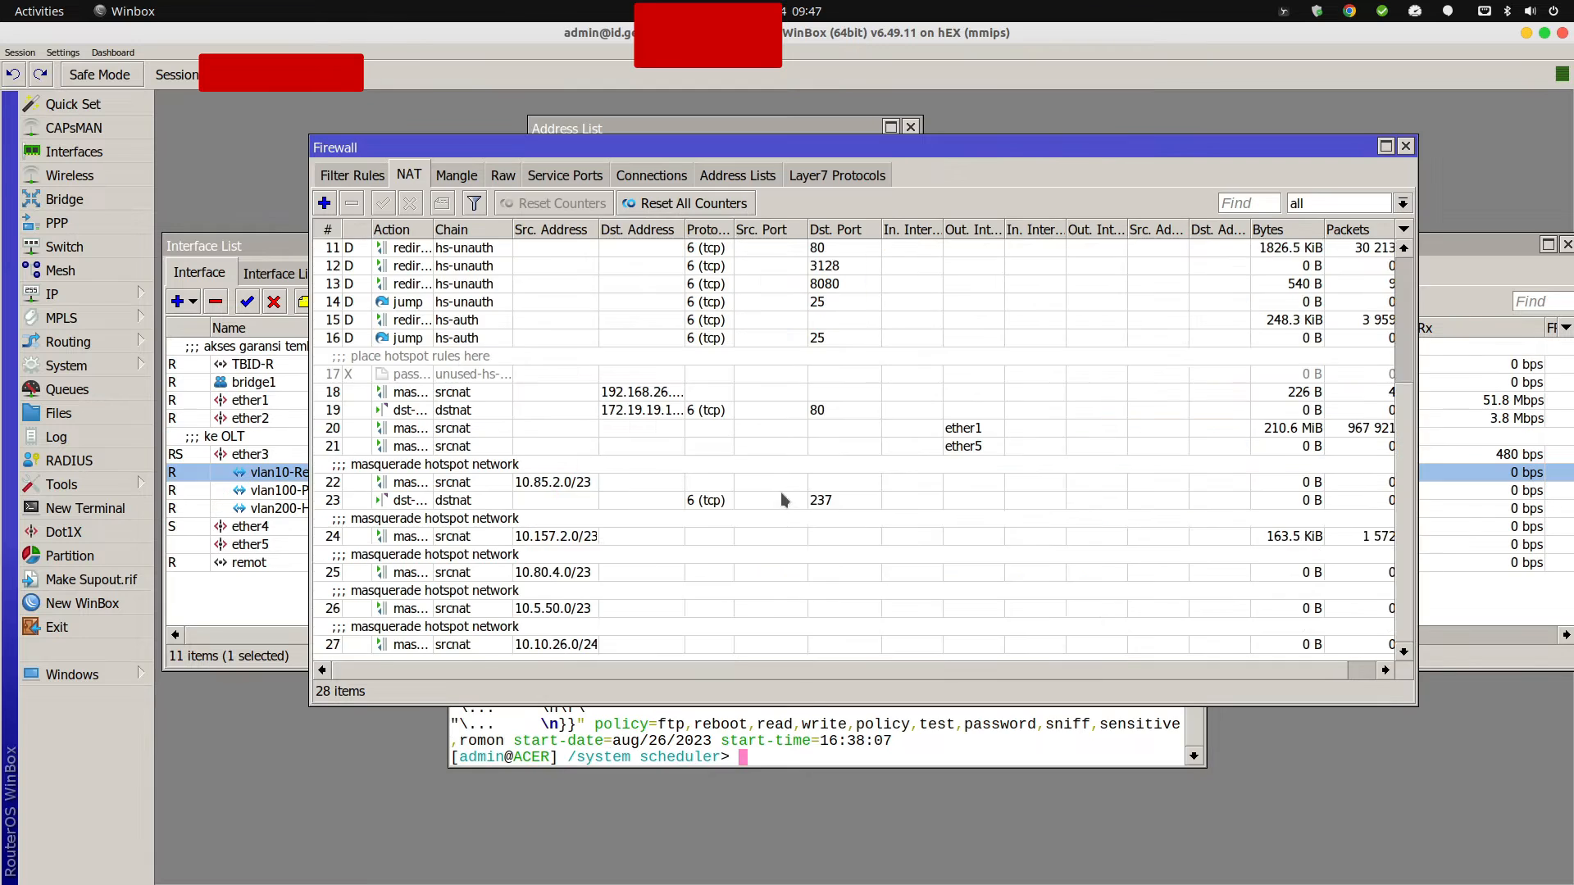
pyautogui.scroll(4, 781, 492)
# Add a new NAT rule commented 'tmp Akses OLT Tembolok.ID'.
pyautogui.scroll(-1, 707, 451)
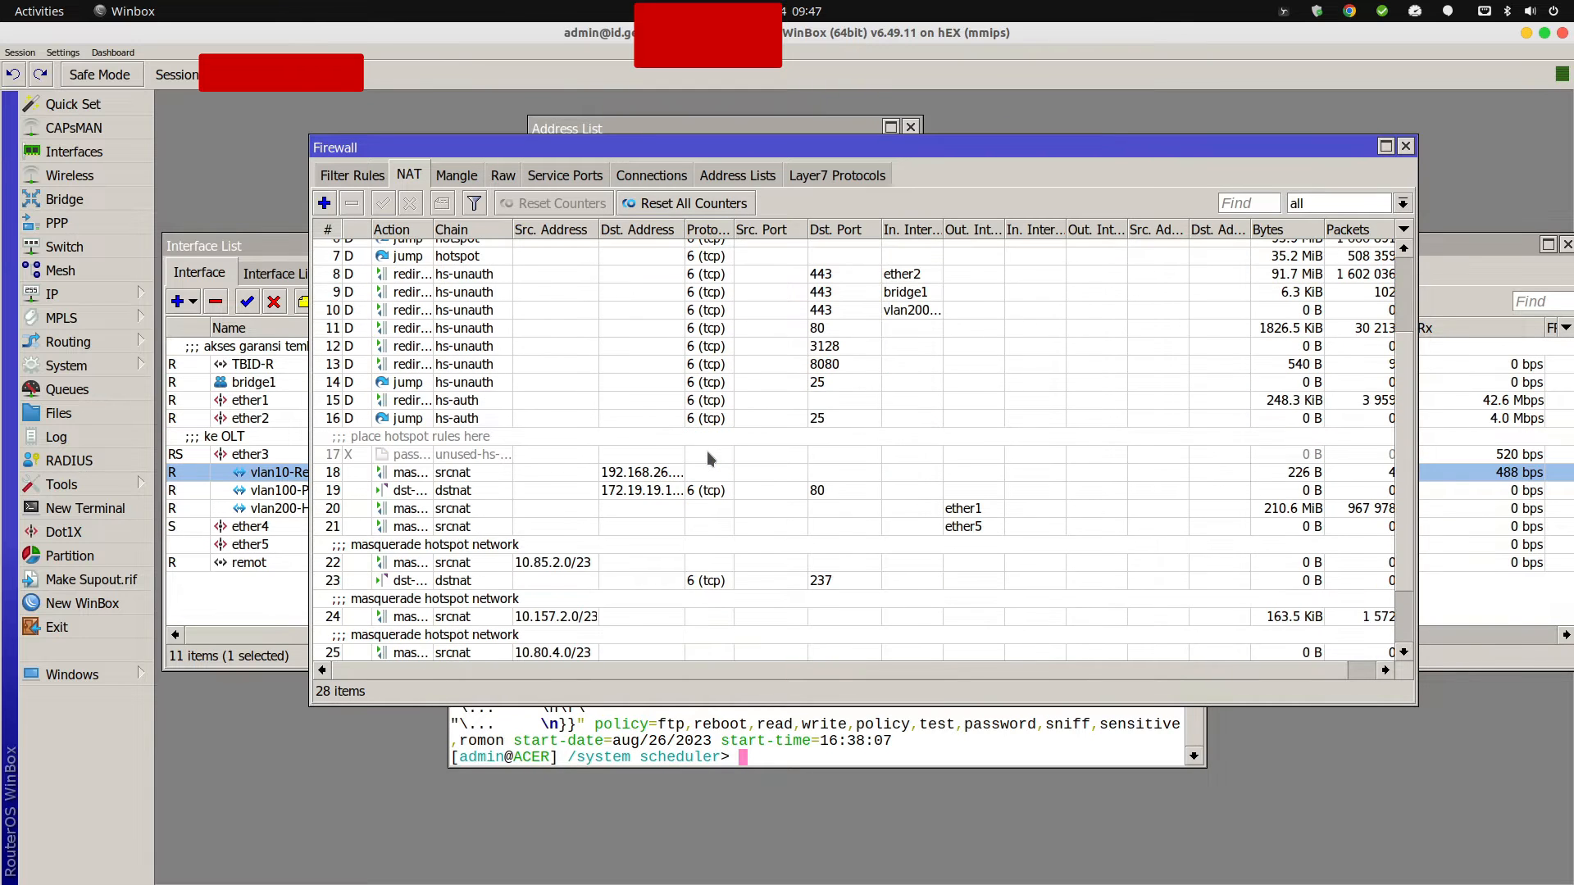
pyautogui.scroll(-3, 707, 451)
pyautogui.scroll(4, 706, 451)
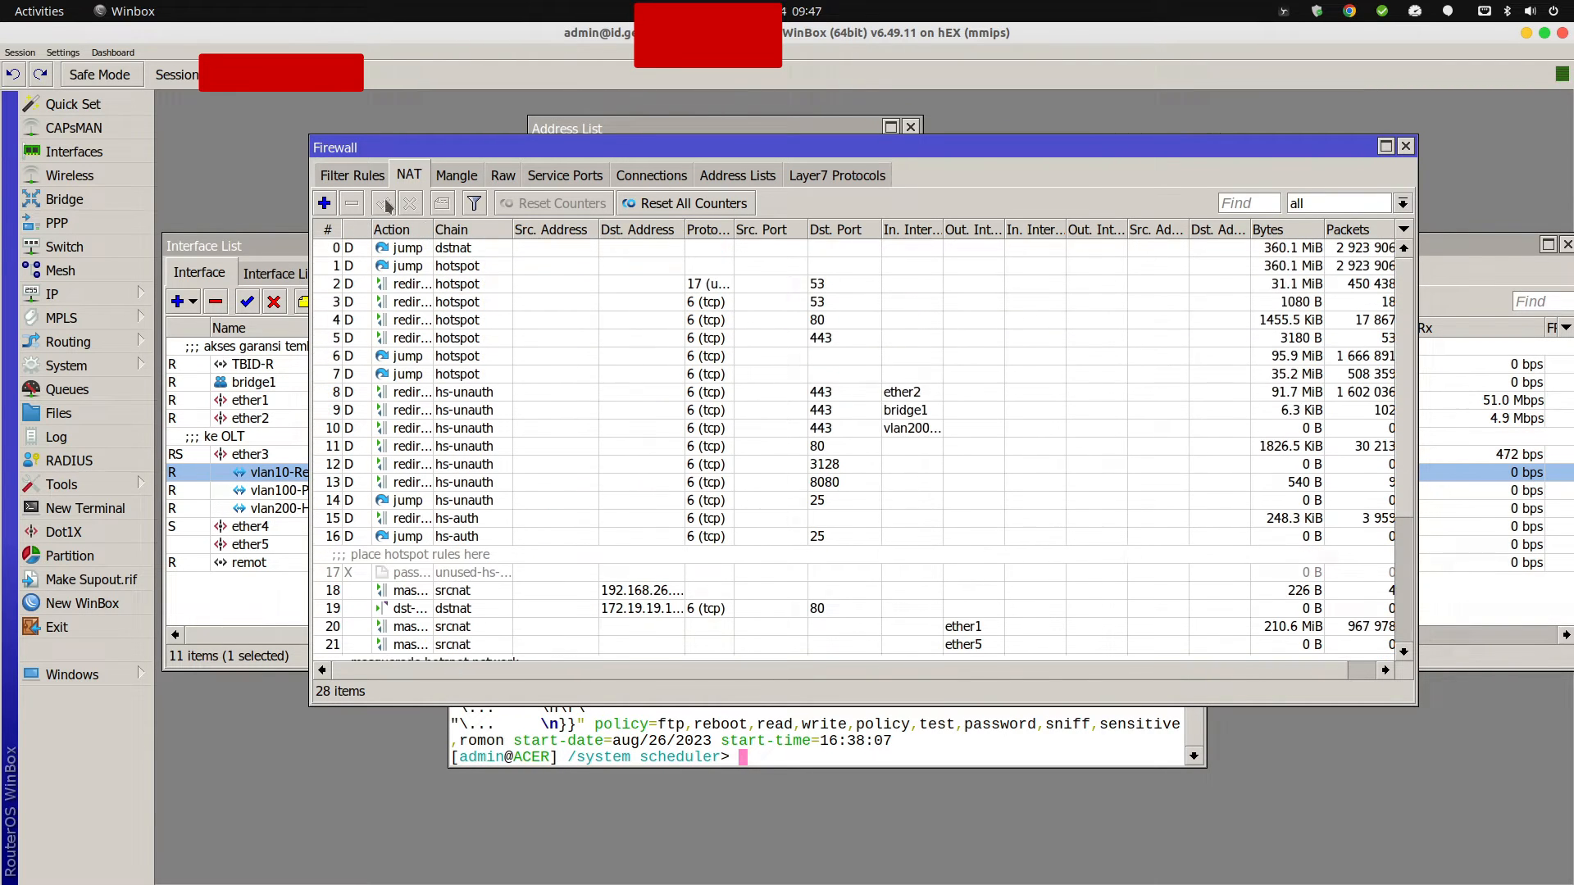
pyautogui.click(324, 203)
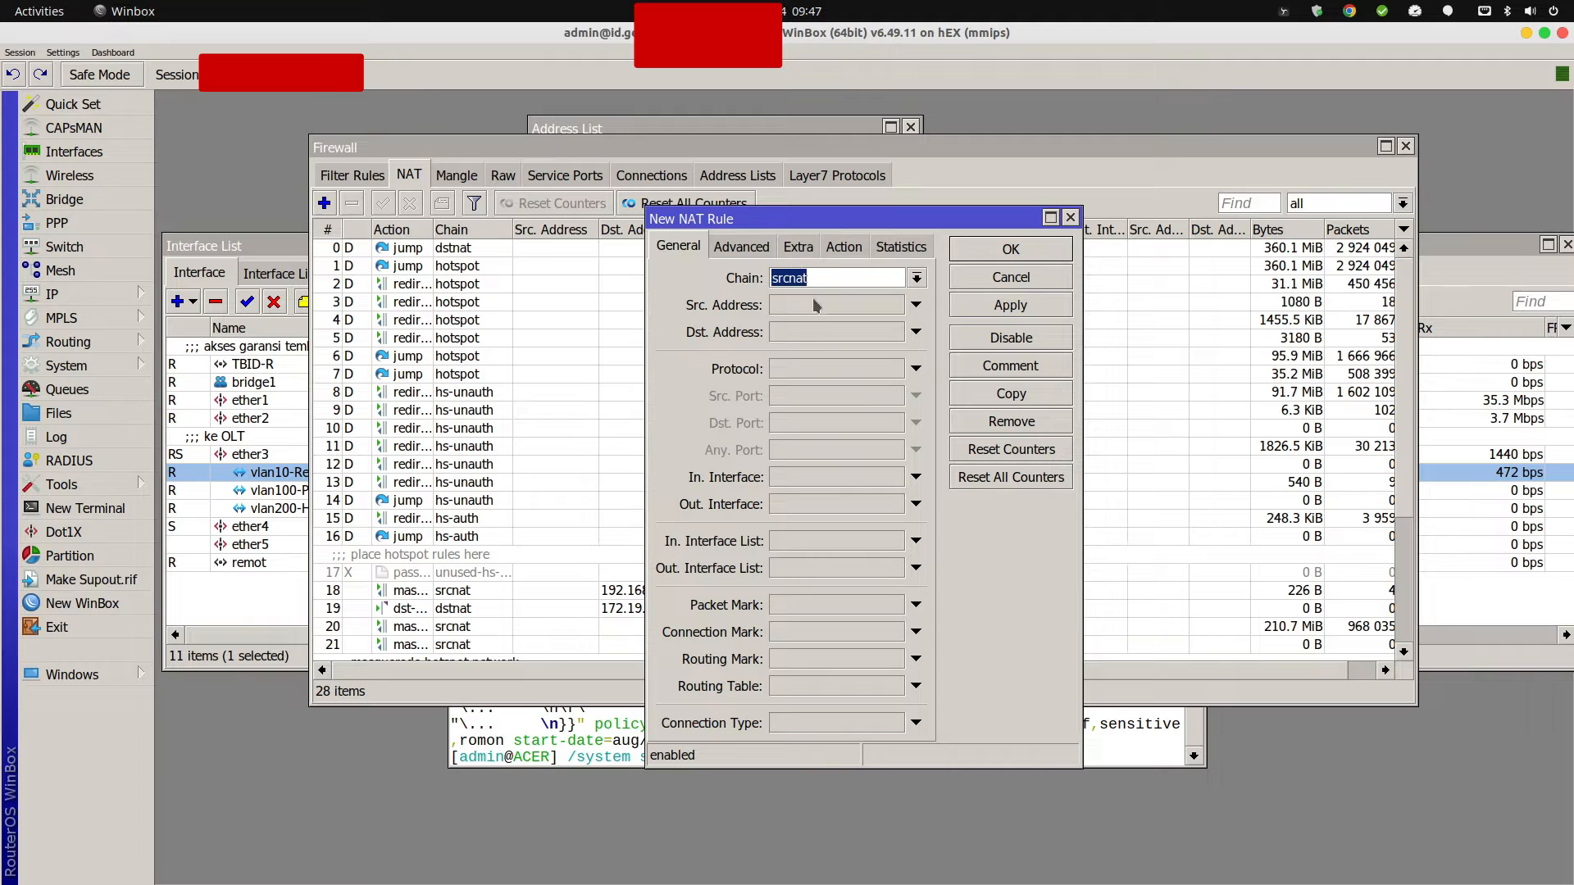
pyautogui.click(1027, 373)
pyautogui.write('t')
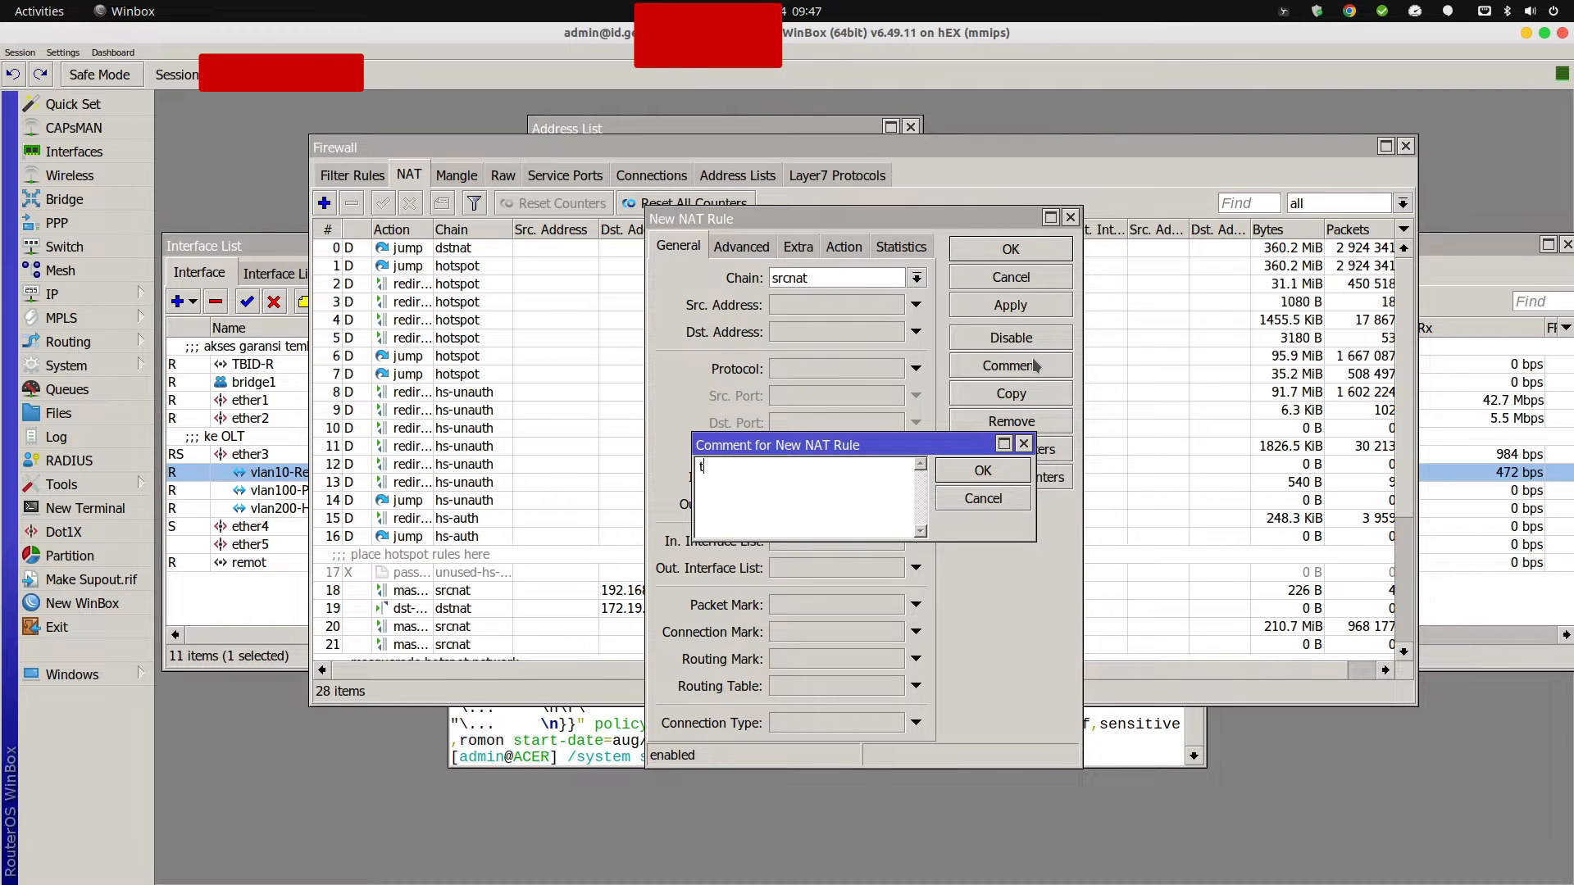
pyautogui.write('mp Akses ')
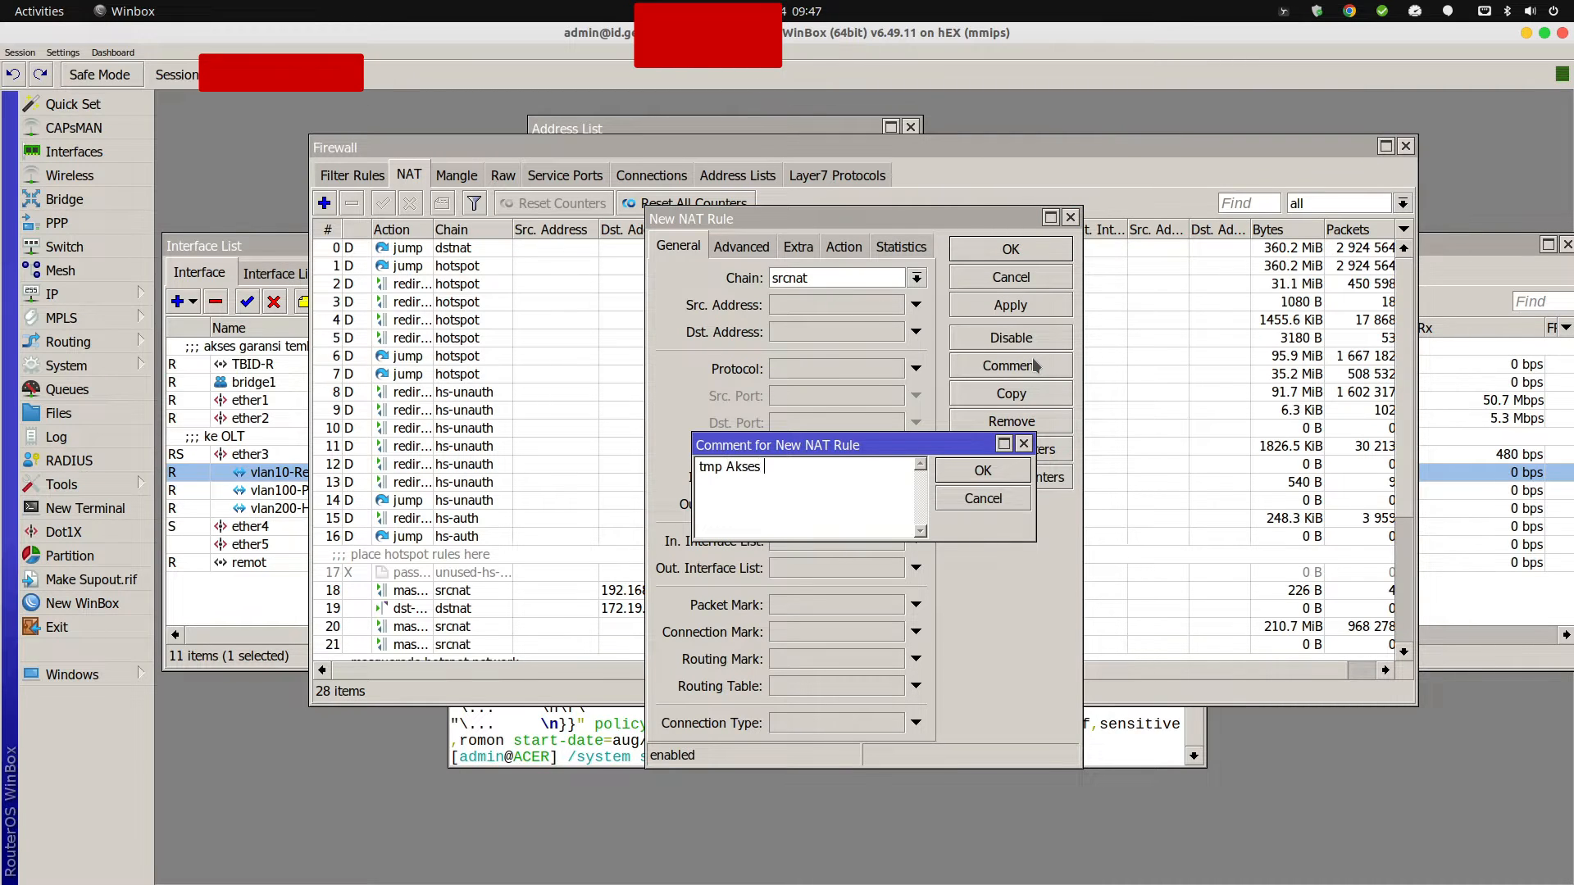
pyautogui.write('OLT Tembol')
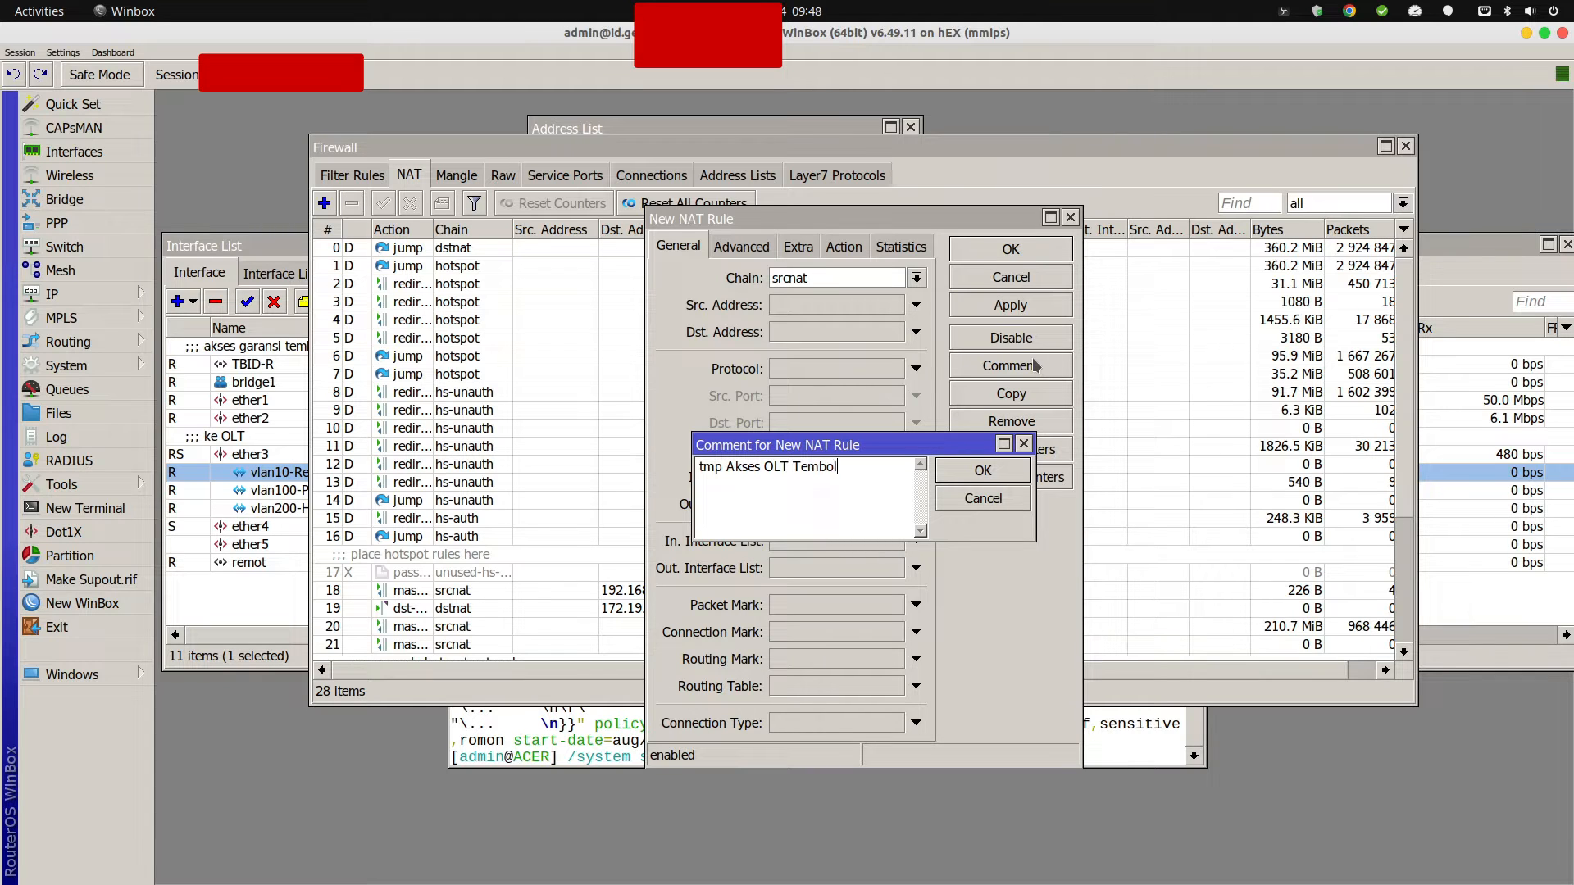
pyautogui.write('ok.ID')
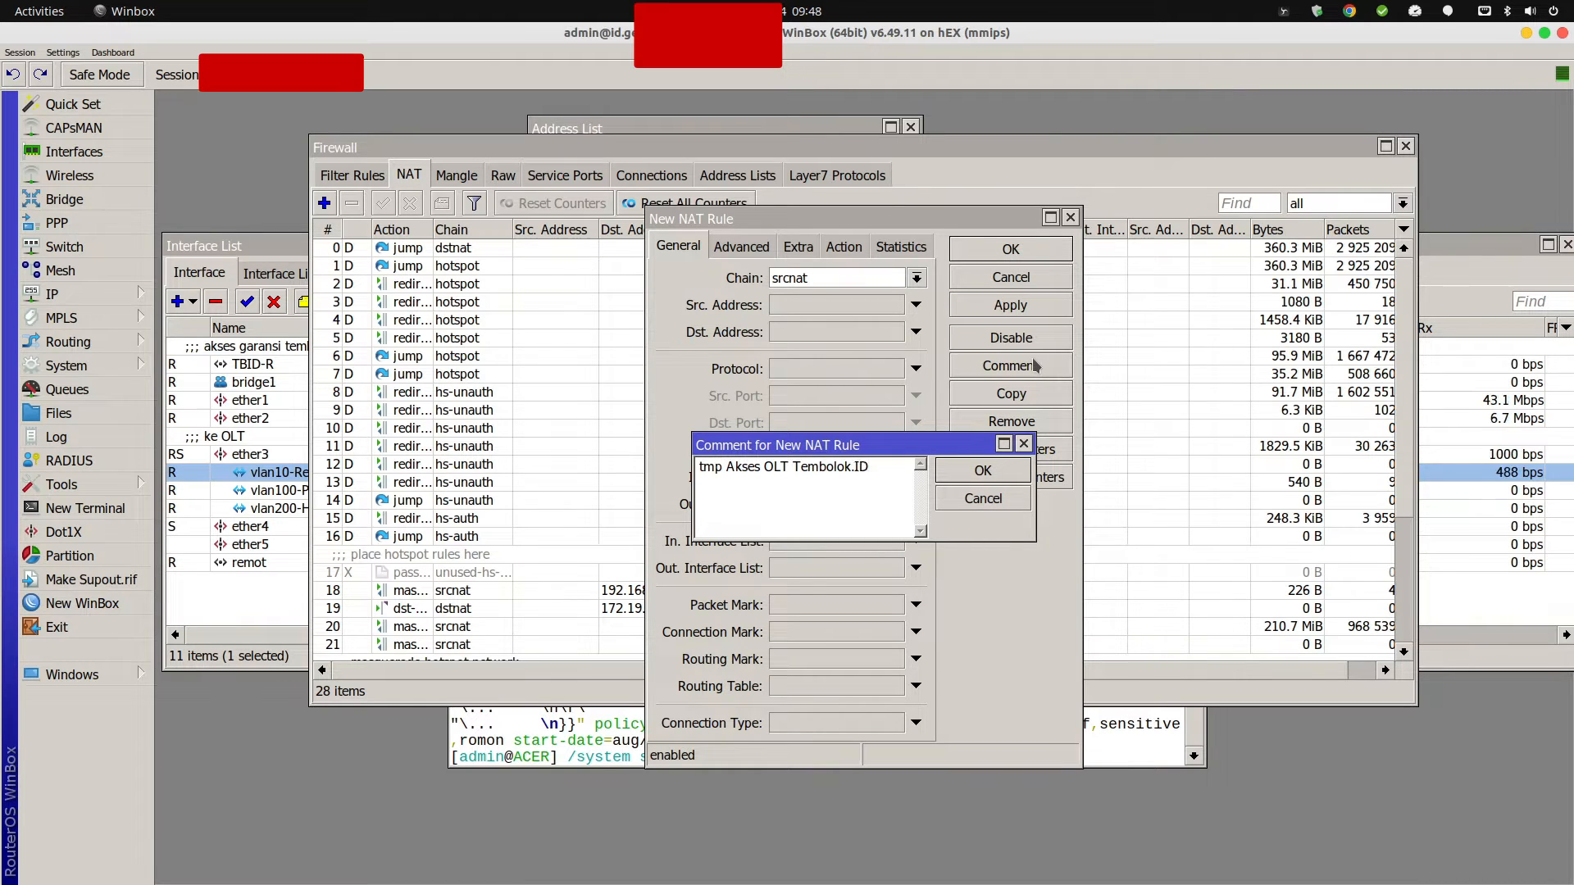
pyautogui.click(989, 464)
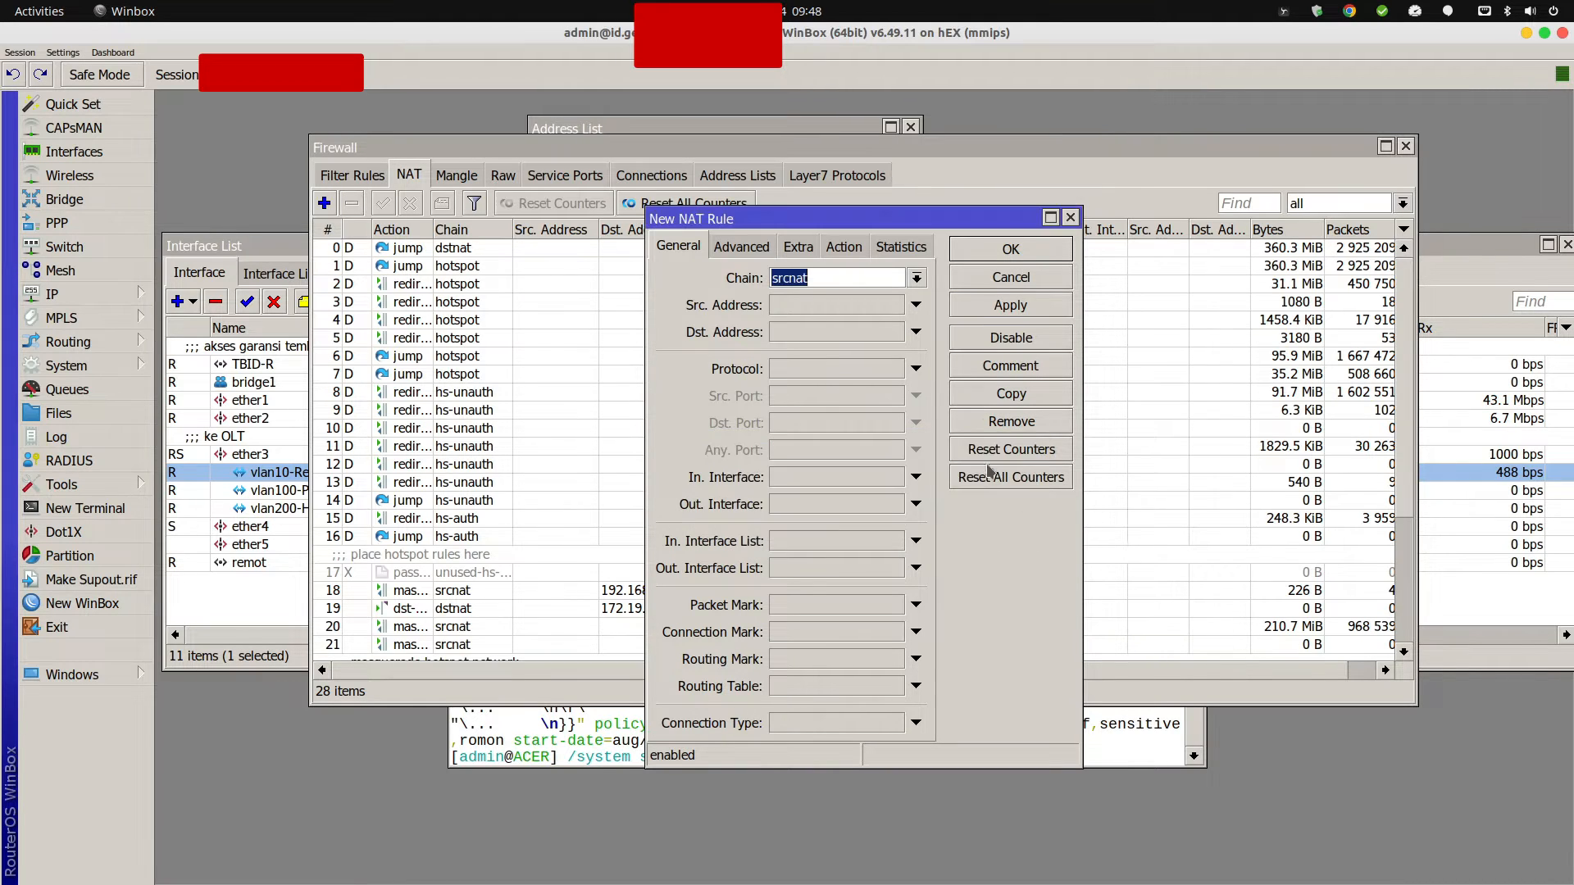
# Set the rule to chain dstnat, protocol 6 (tcp), destination port 1010.
pyautogui.click(917, 279)
pyautogui.click(829, 298)
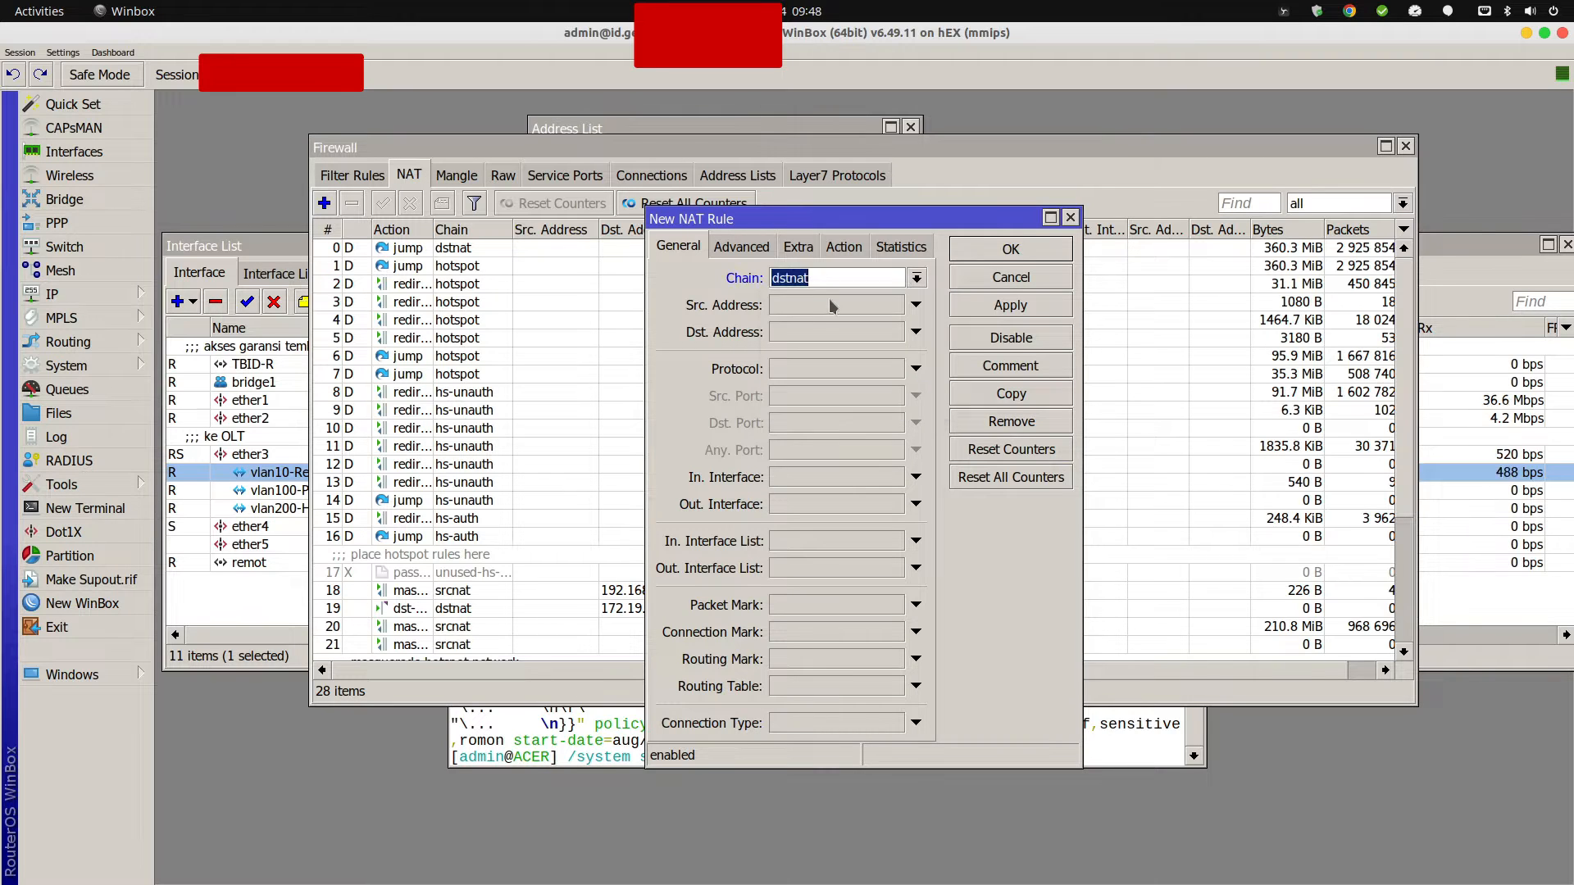
pyautogui.click(794, 369)
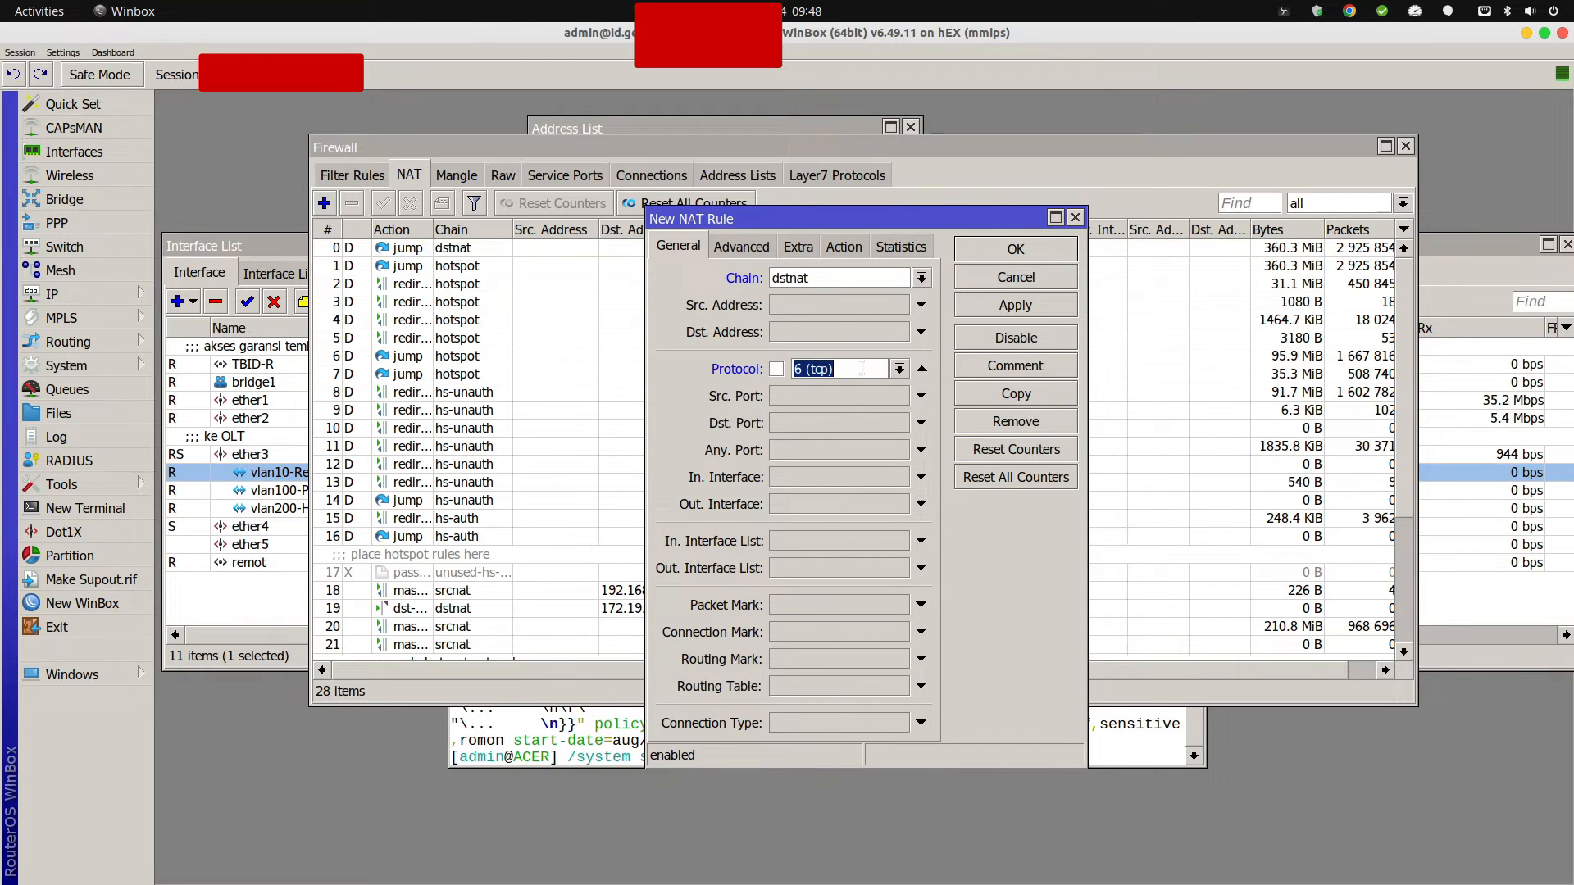
pyautogui.click(795, 425)
pyautogui.write('1010')
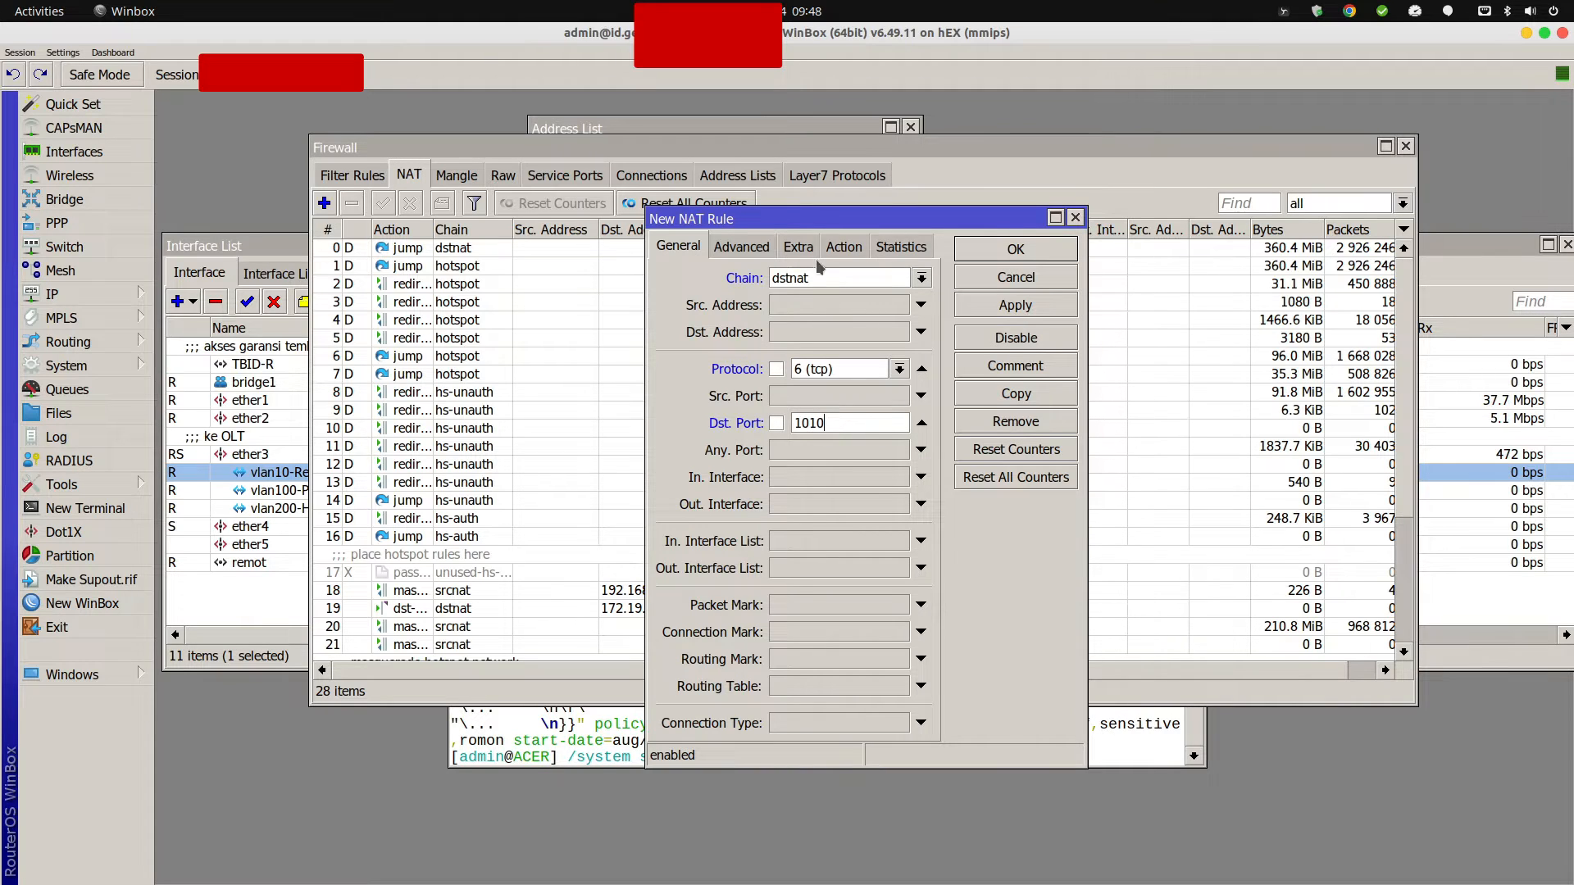
pyautogui.moveTo(814, 221); pyautogui.dragTo(800, 215)
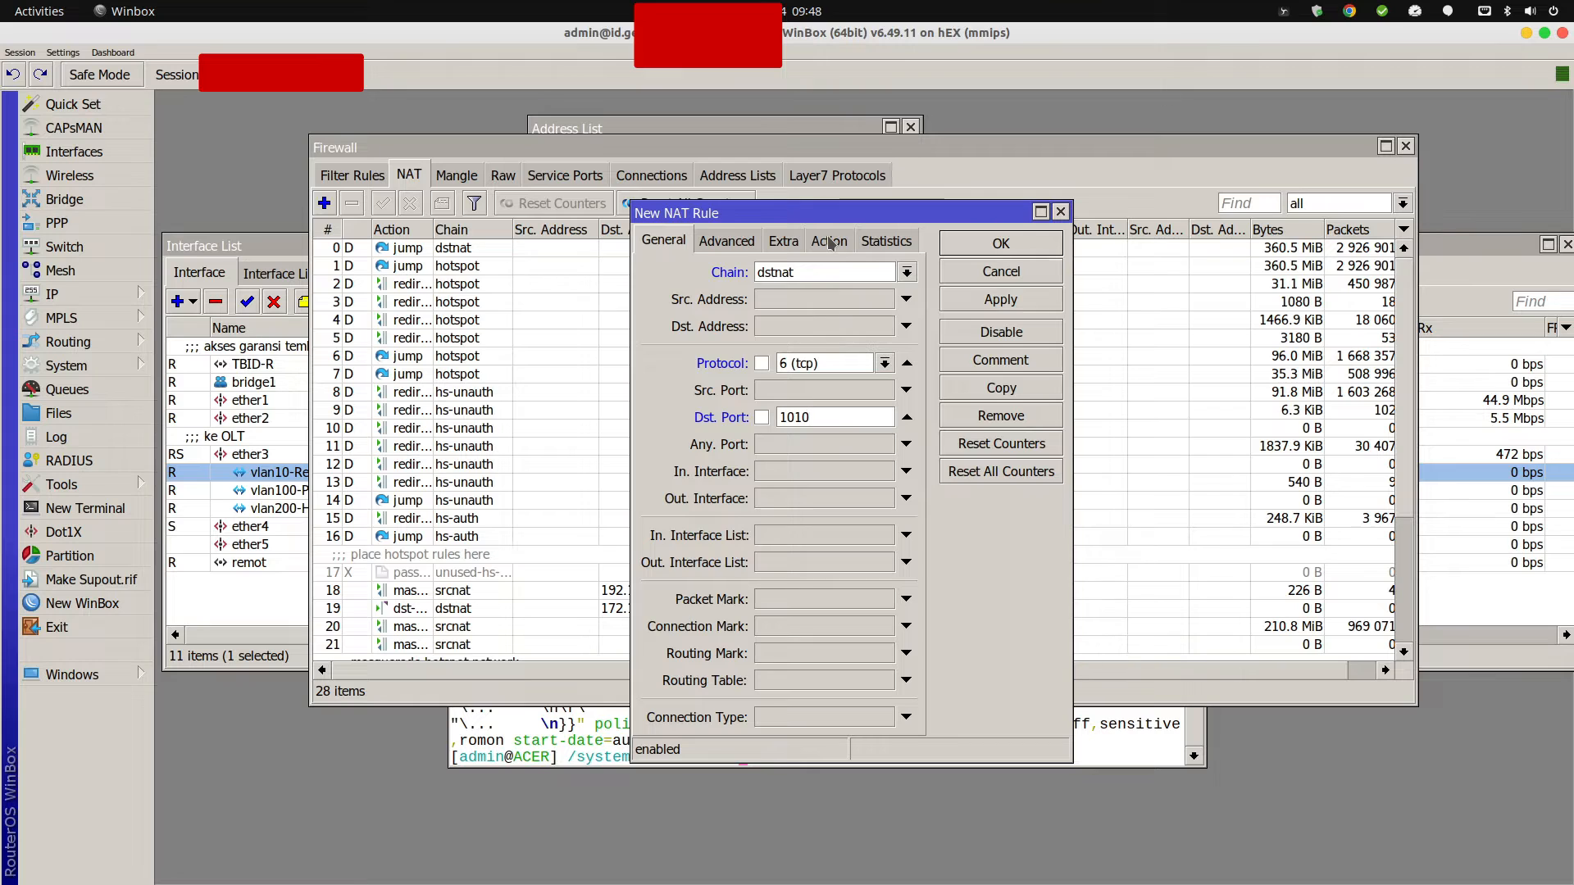
# Match traffic arriving on in-interface TBID-R.
pyautogui.click(830, 536)
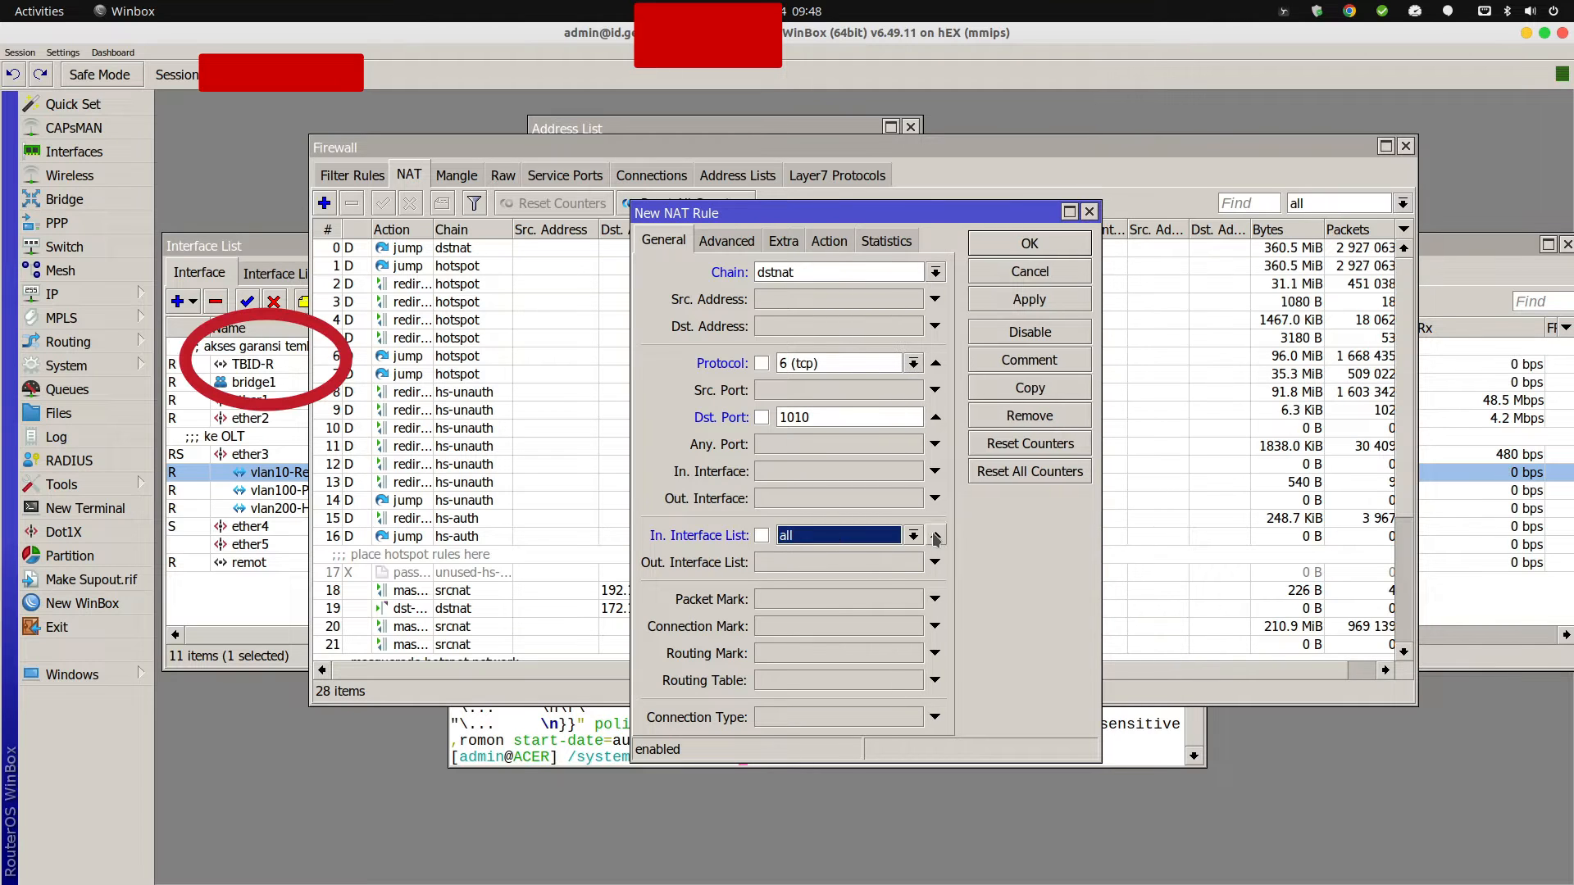
pyautogui.click(935, 471)
pyautogui.click(933, 472)
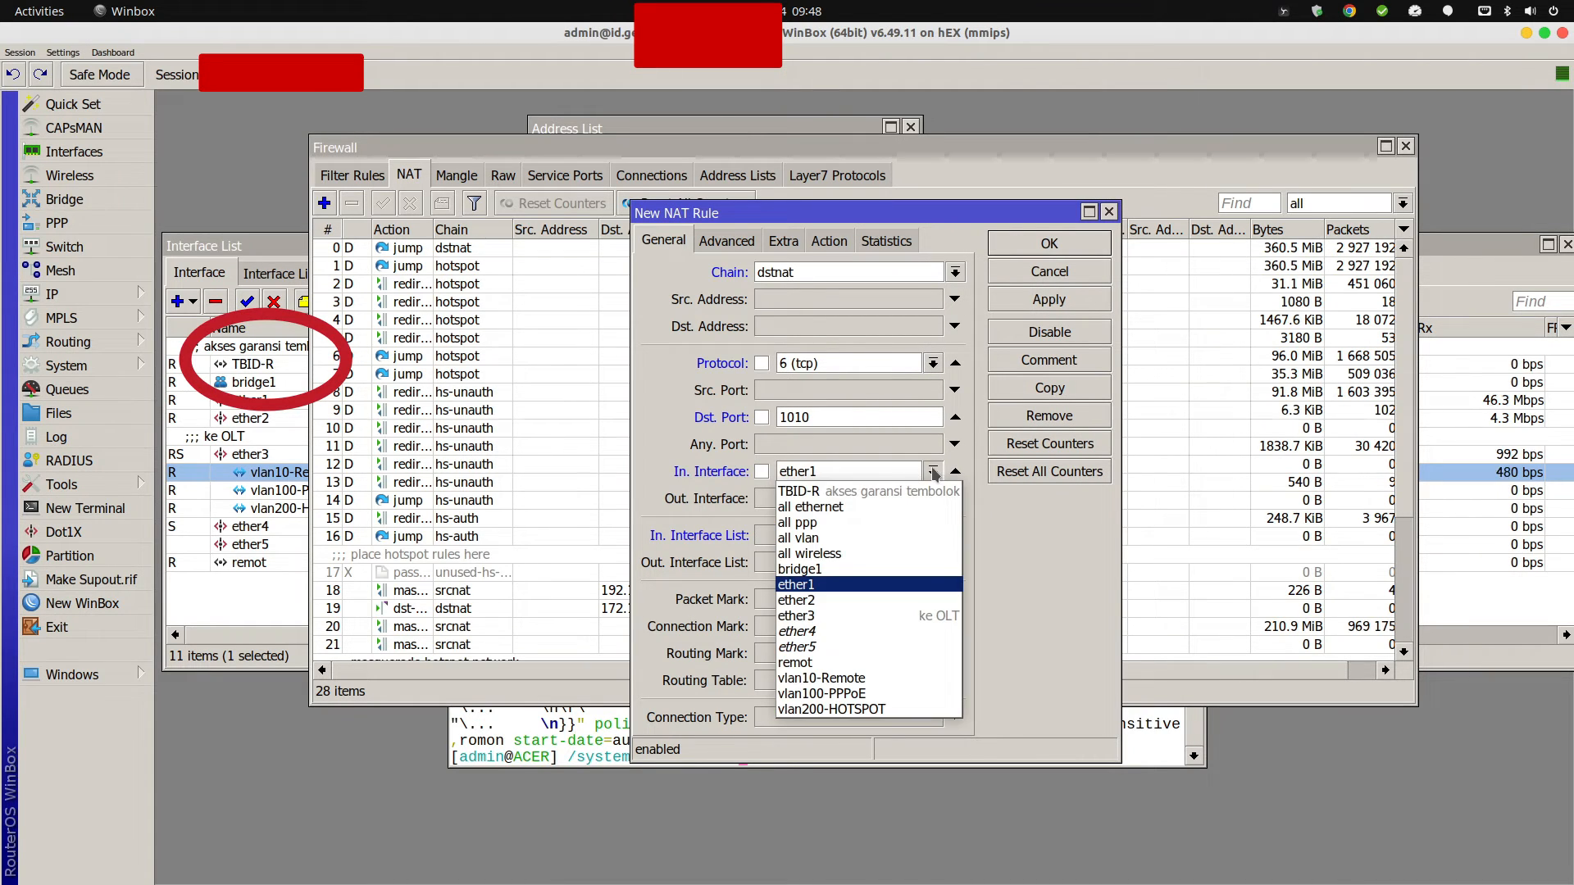
pyautogui.click(904, 491)
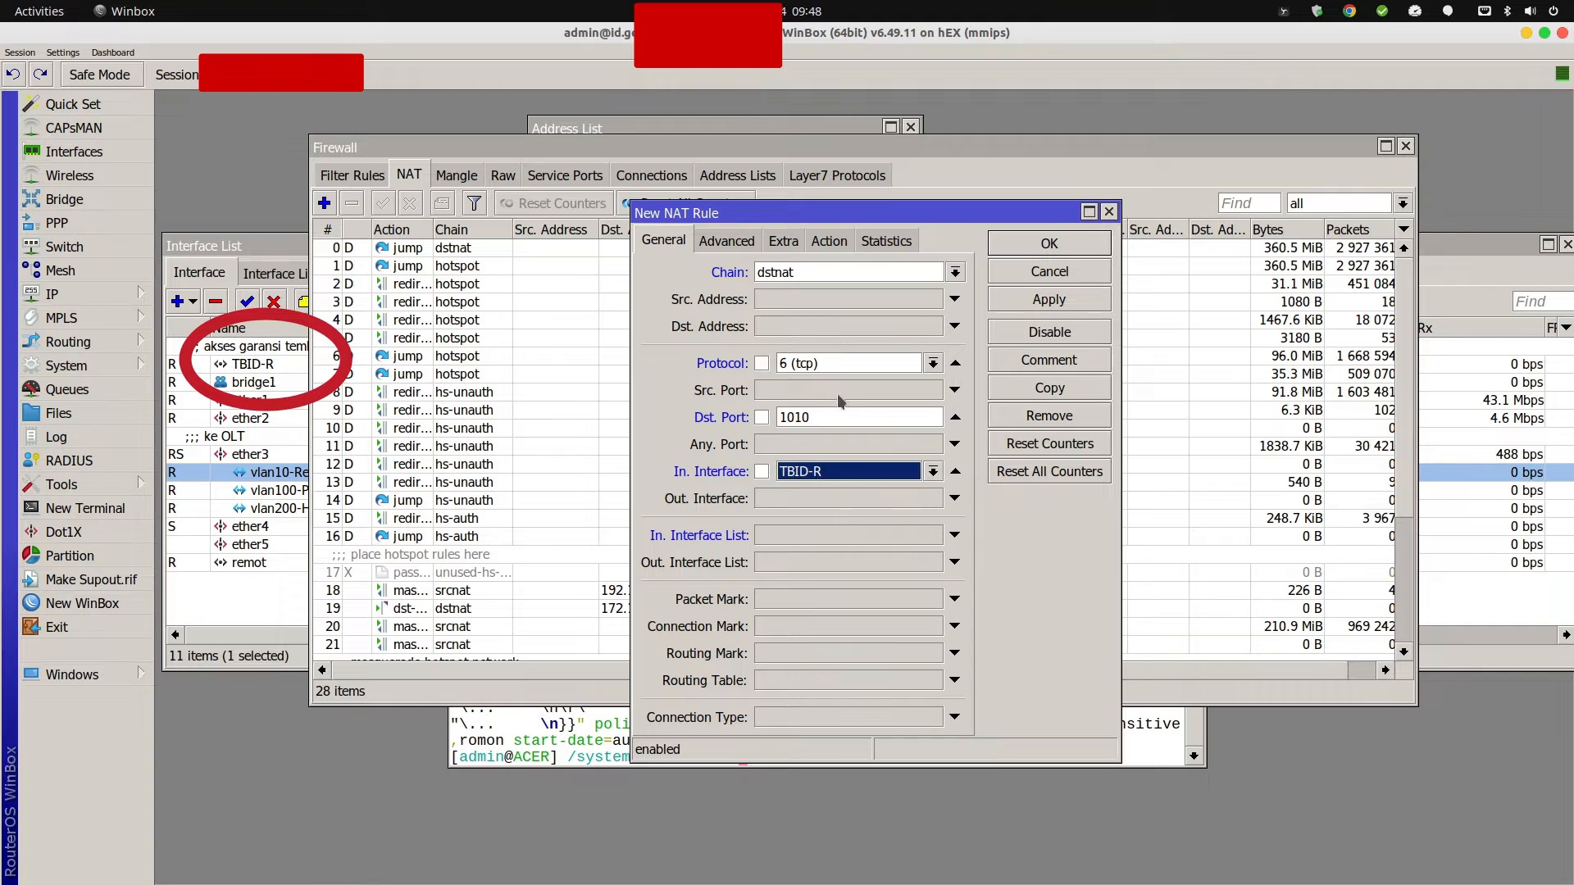
pyautogui.click(829, 241)
pyautogui.click(804, 273)
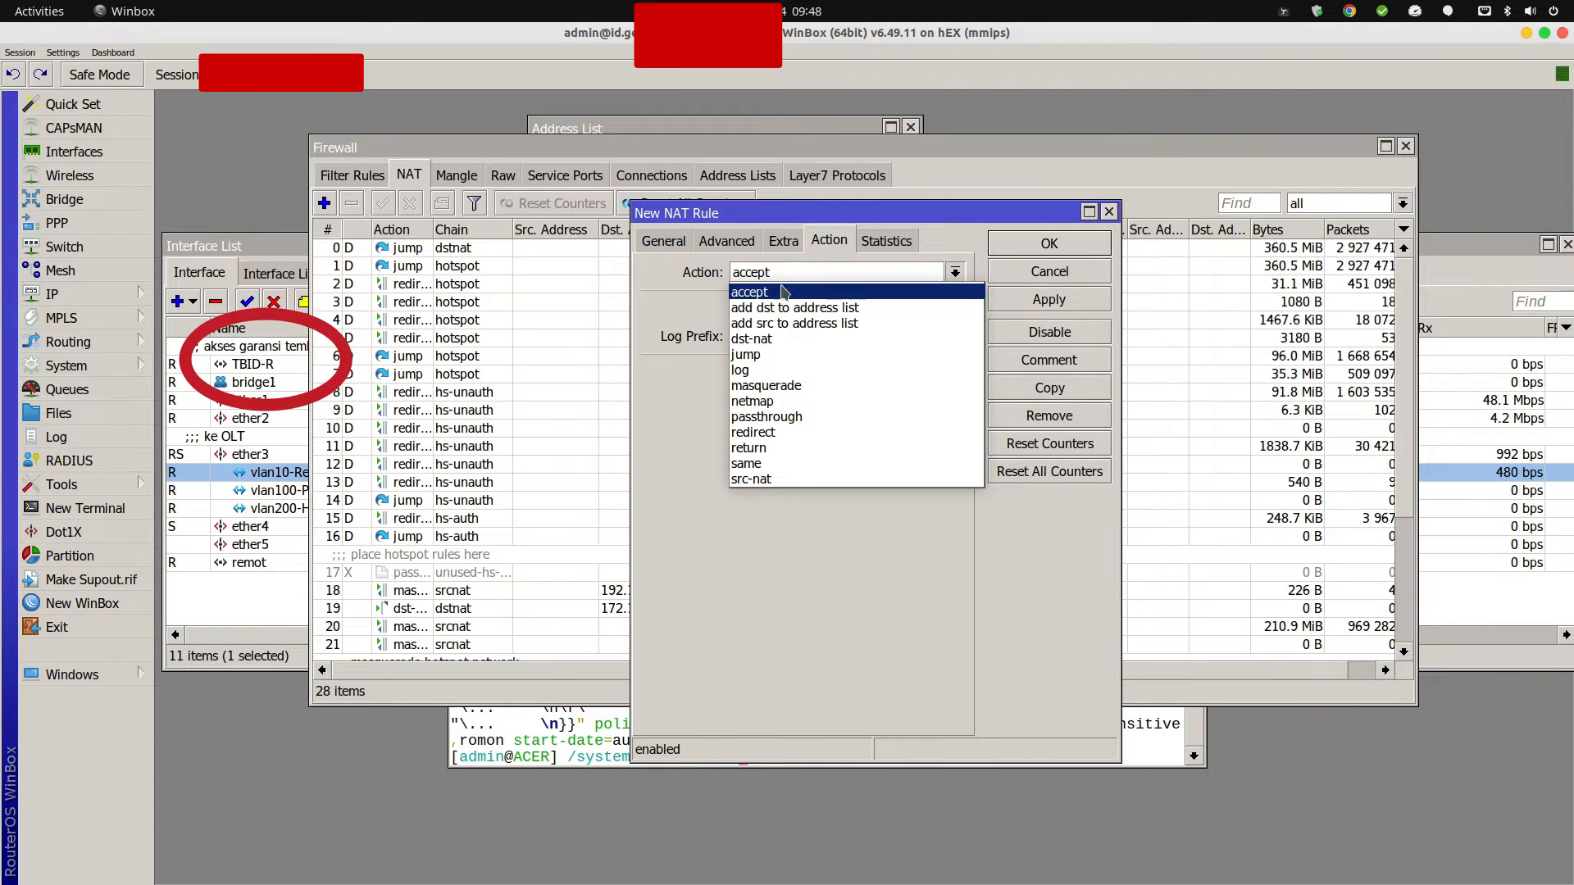
# Set the rule's action to dst-nat to 192.168.26.200 port 443 and apply it.
pyautogui.click(763, 339)
pyautogui.click(751, 373)
pyautogui.click(754, 400)
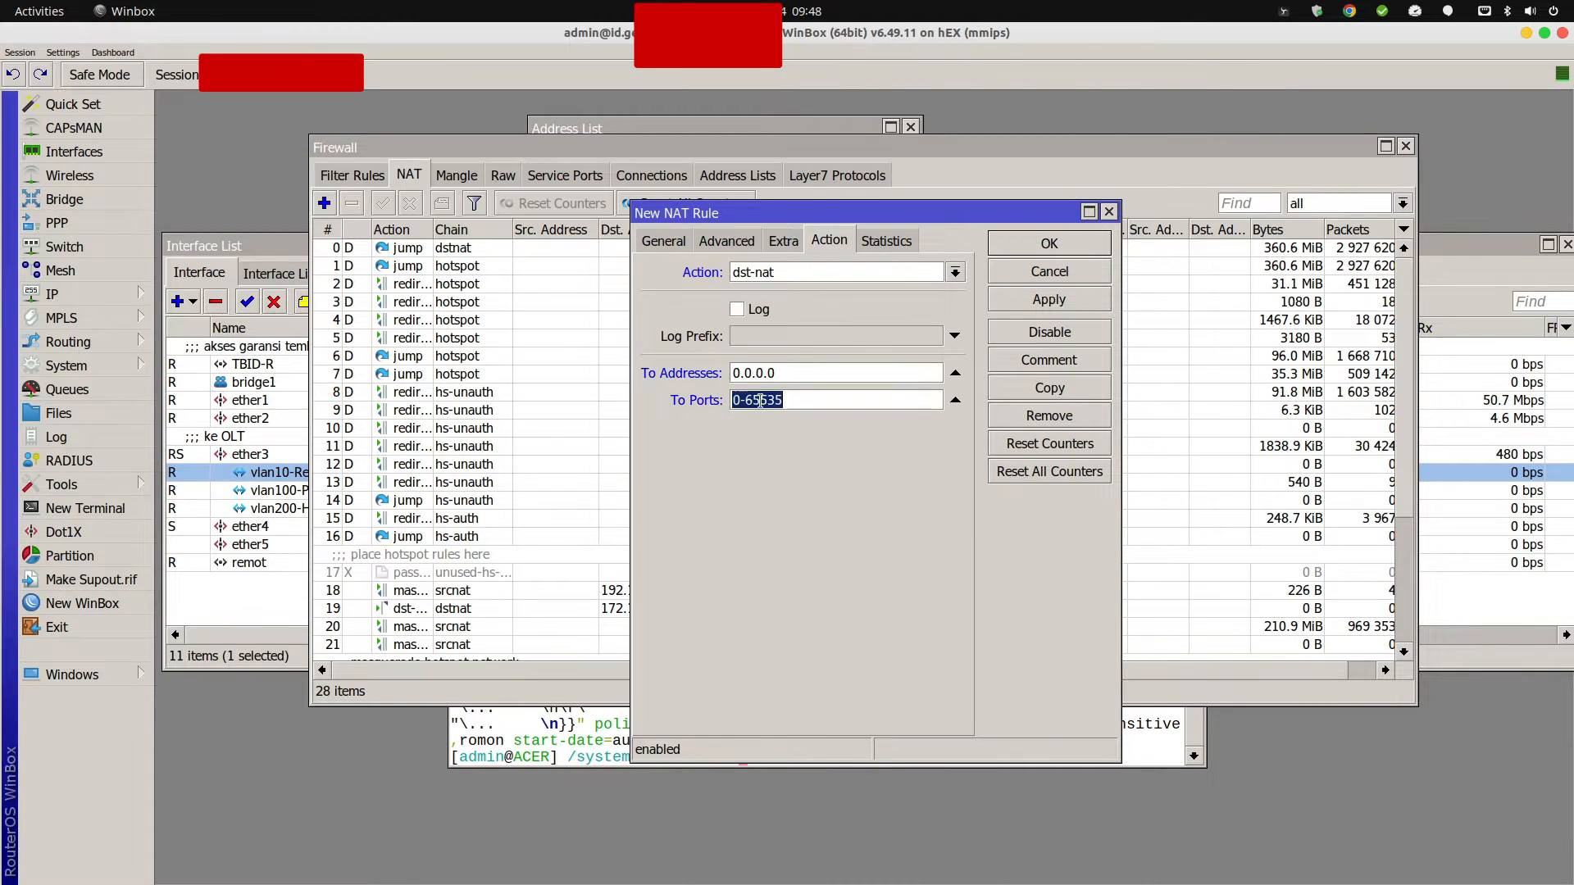
pyautogui.click(679, 373)
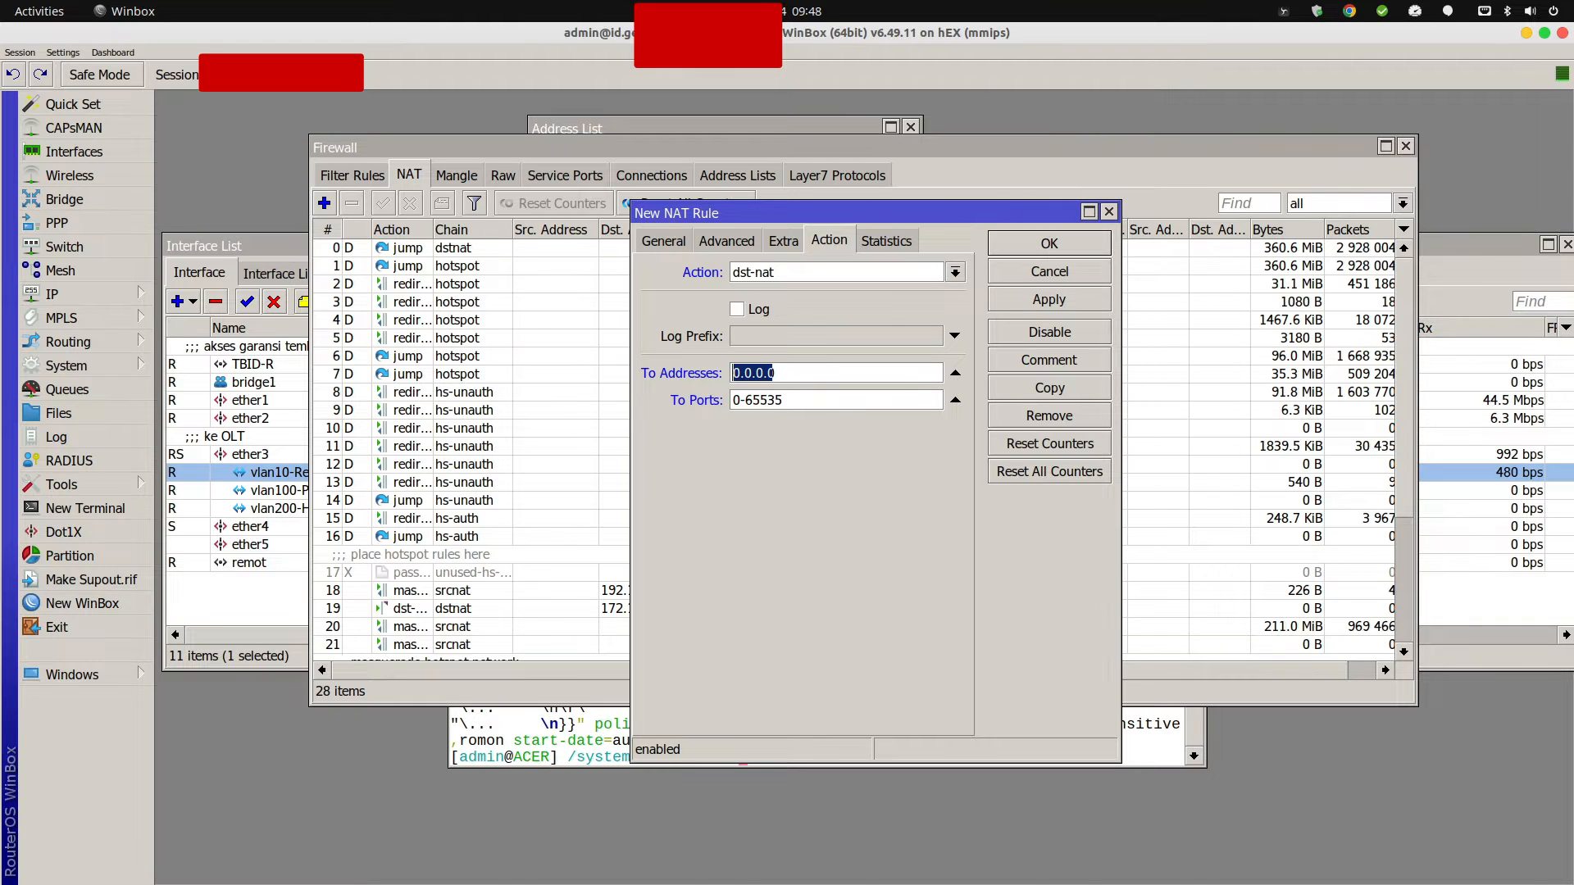
pyautogui.write('192.168.26')
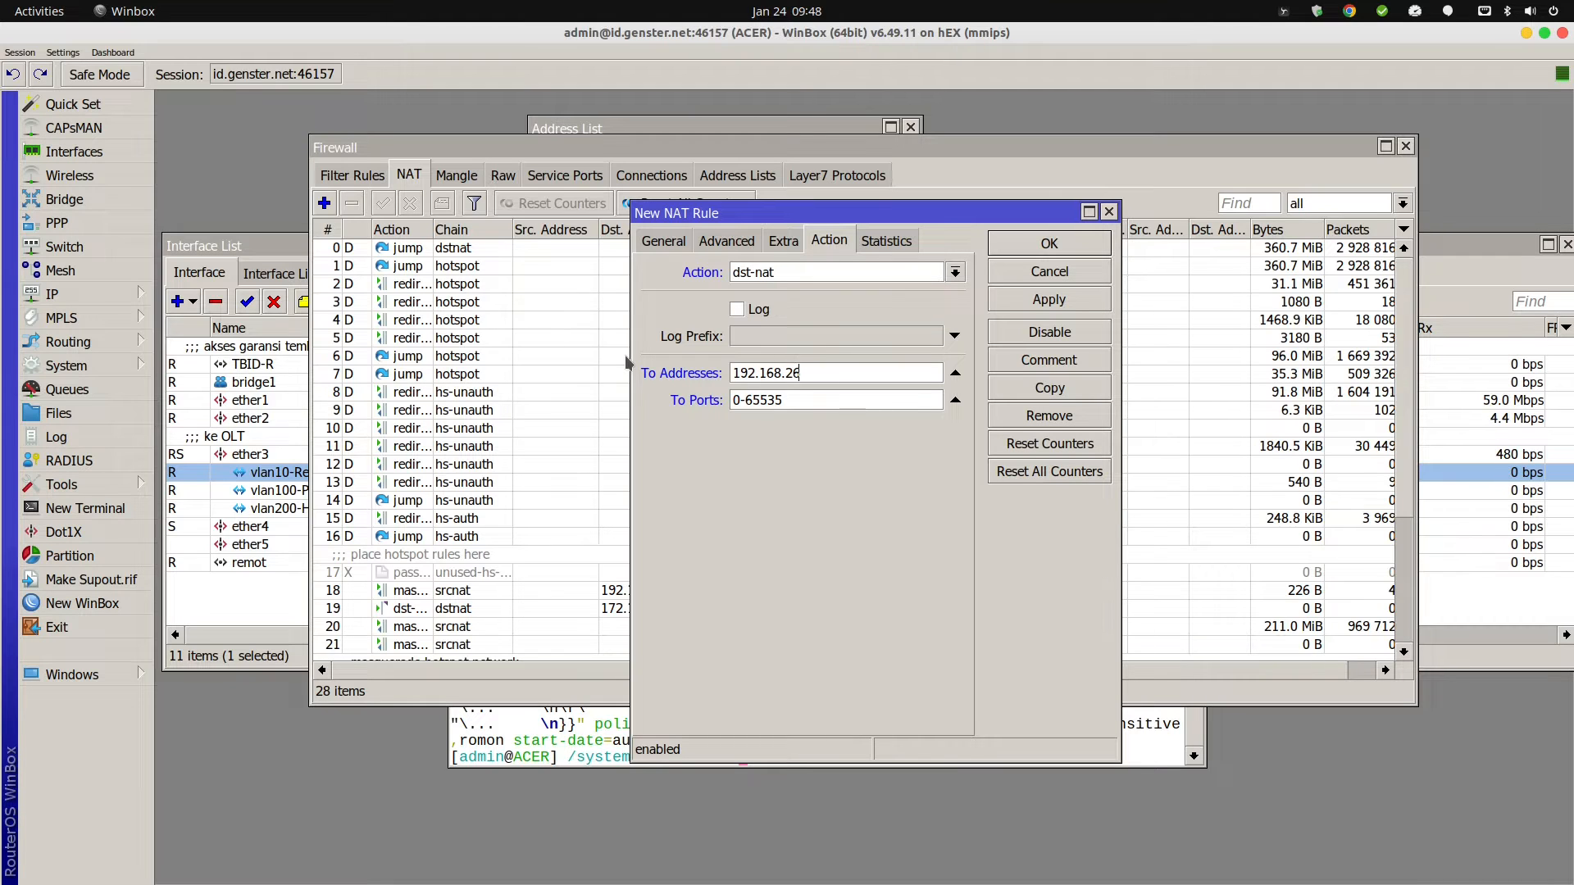
pyautogui.write('.200')
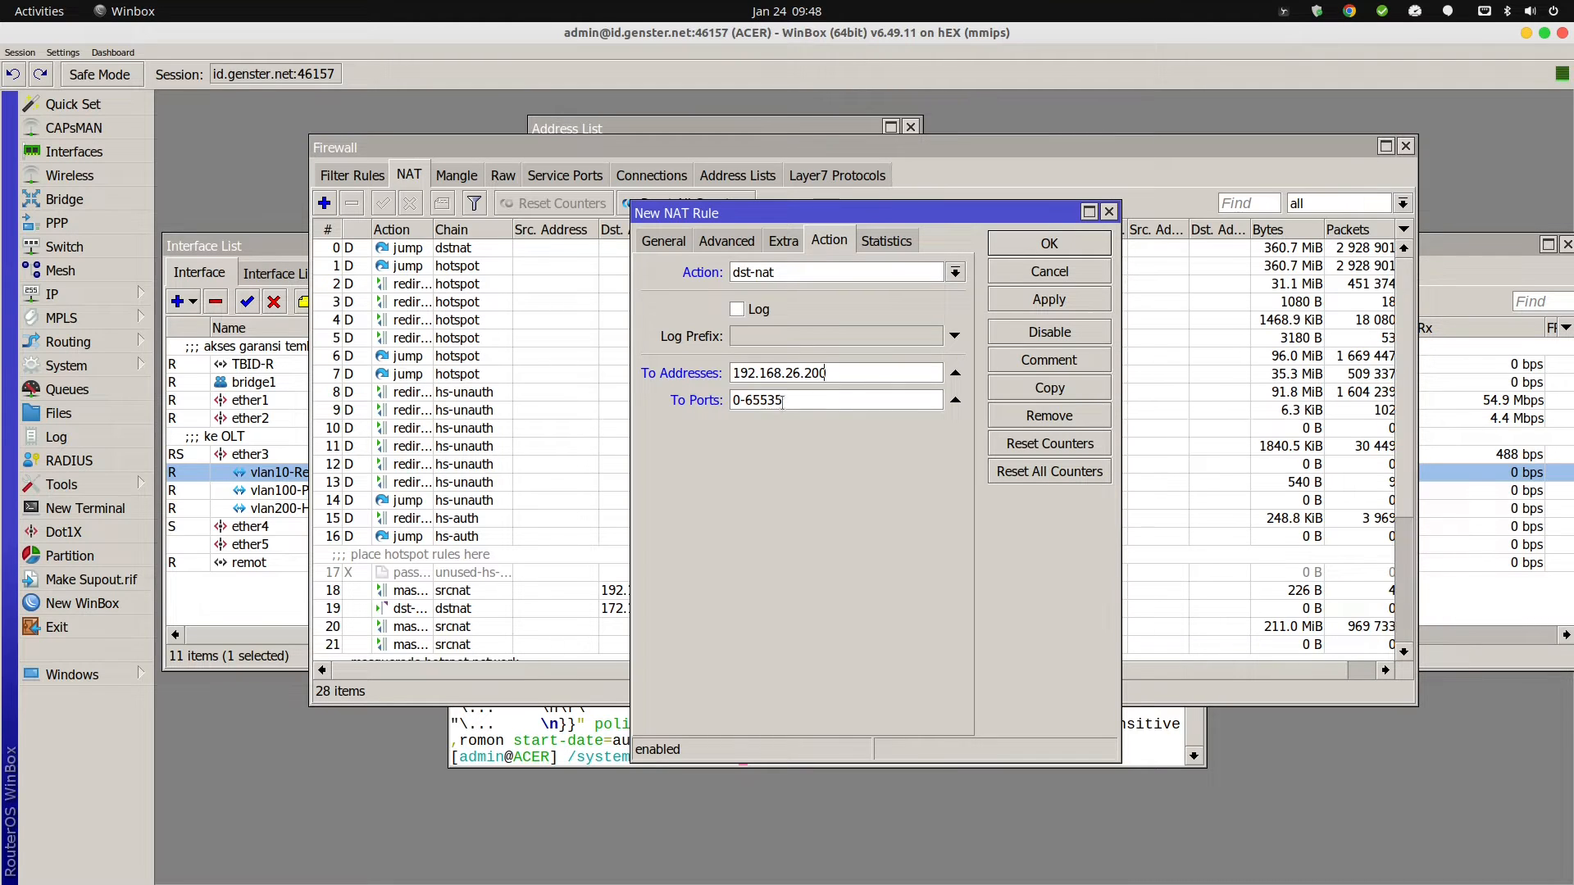
pyautogui.press('Tab')
pyautogui.write('443')
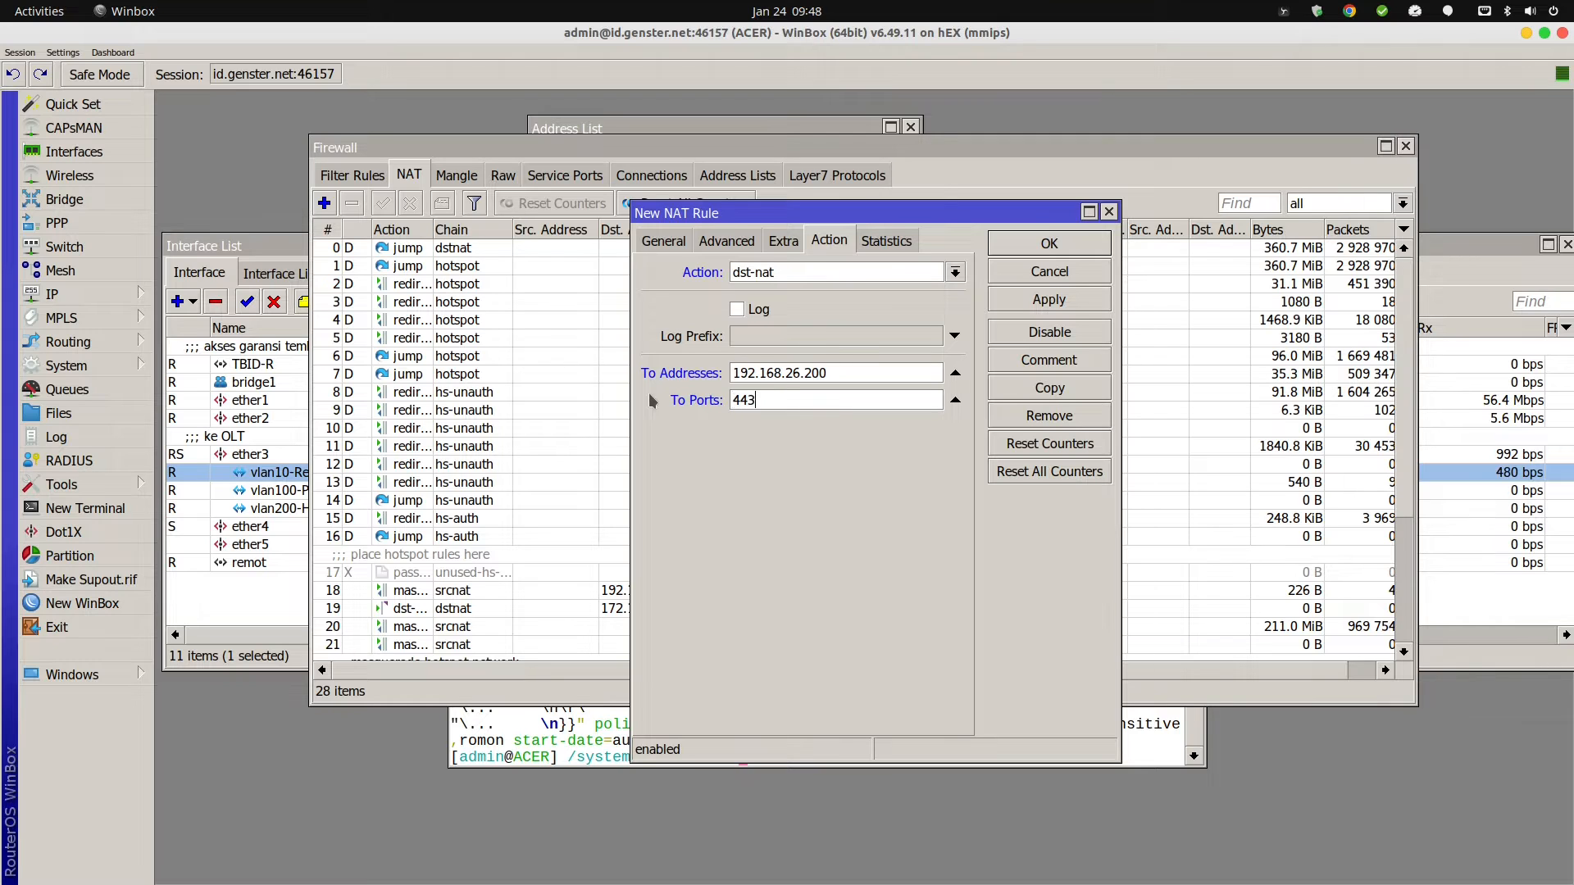
pyautogui.click(1045, 302)
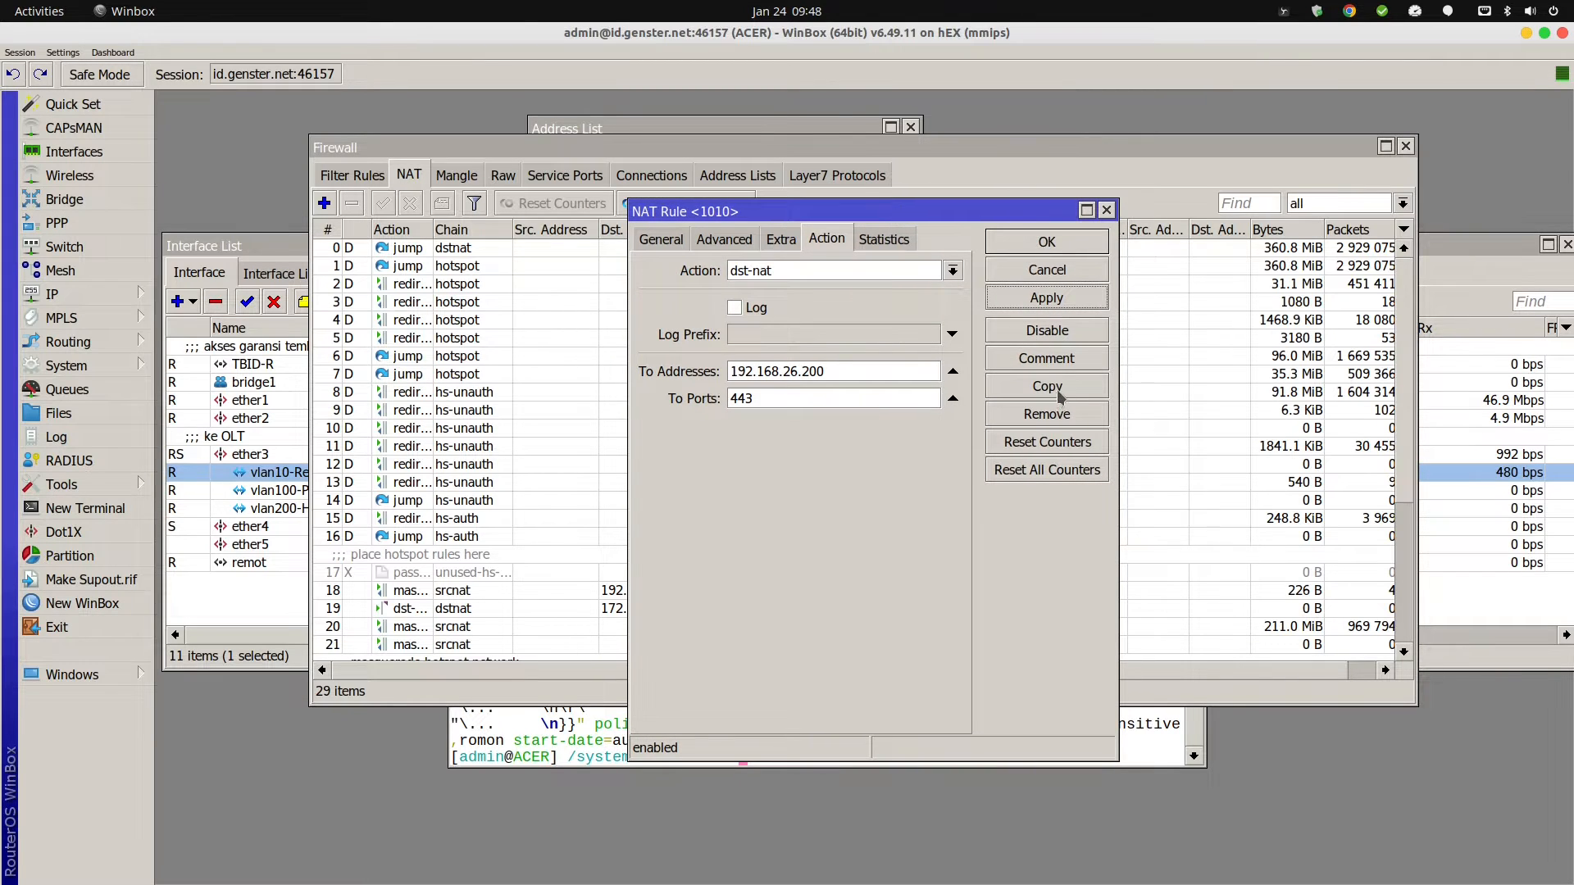
pyautogui.write('.16.10.')
pyautogui.write('8:')
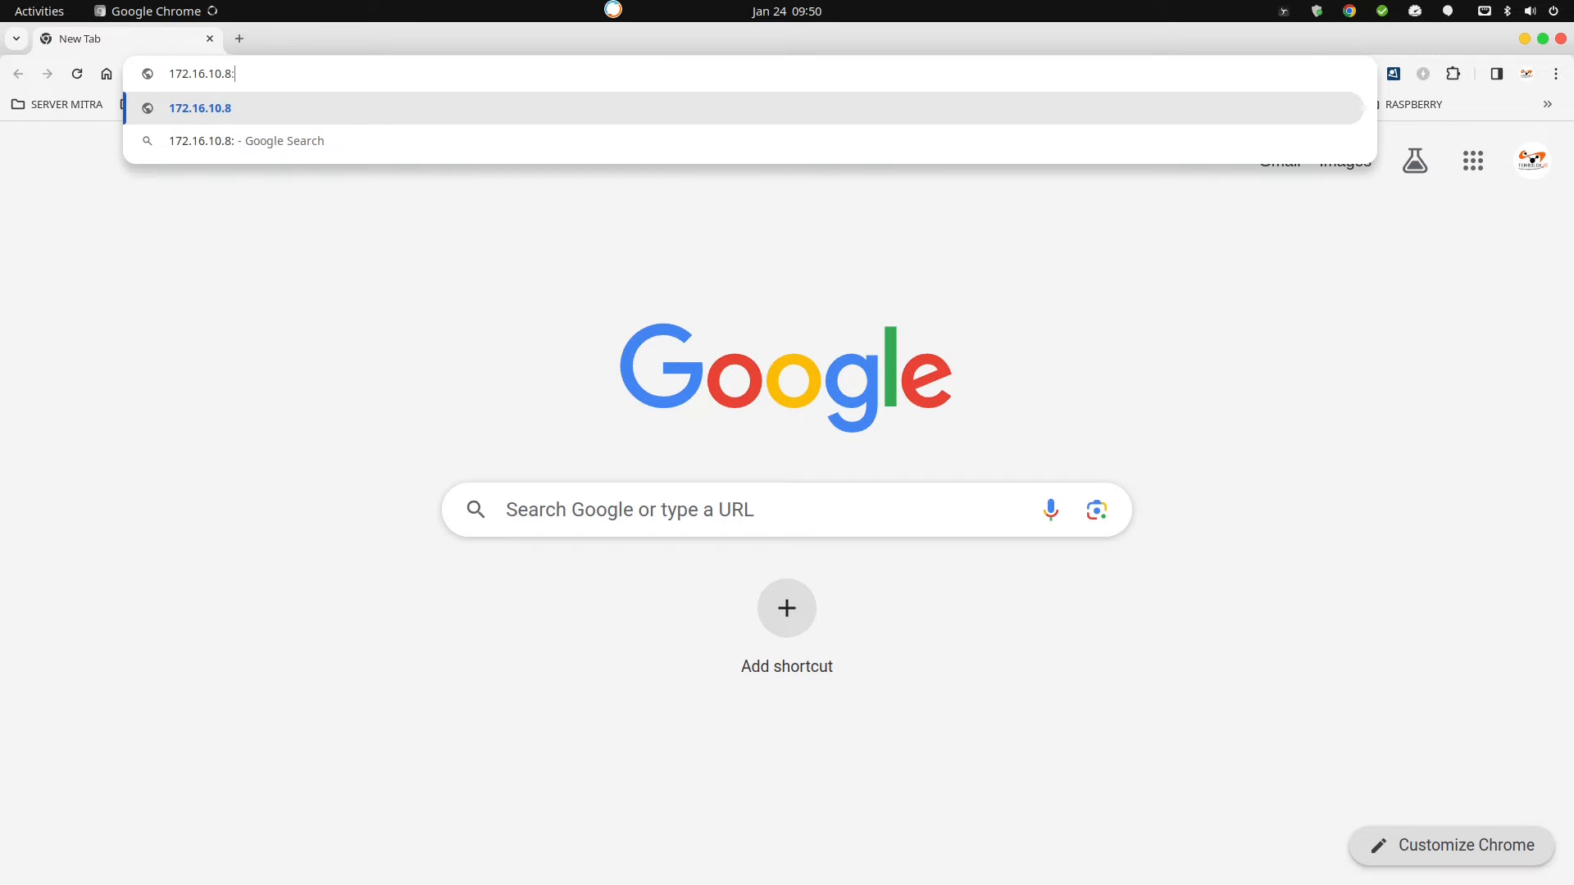
pyautogui.write('1010')
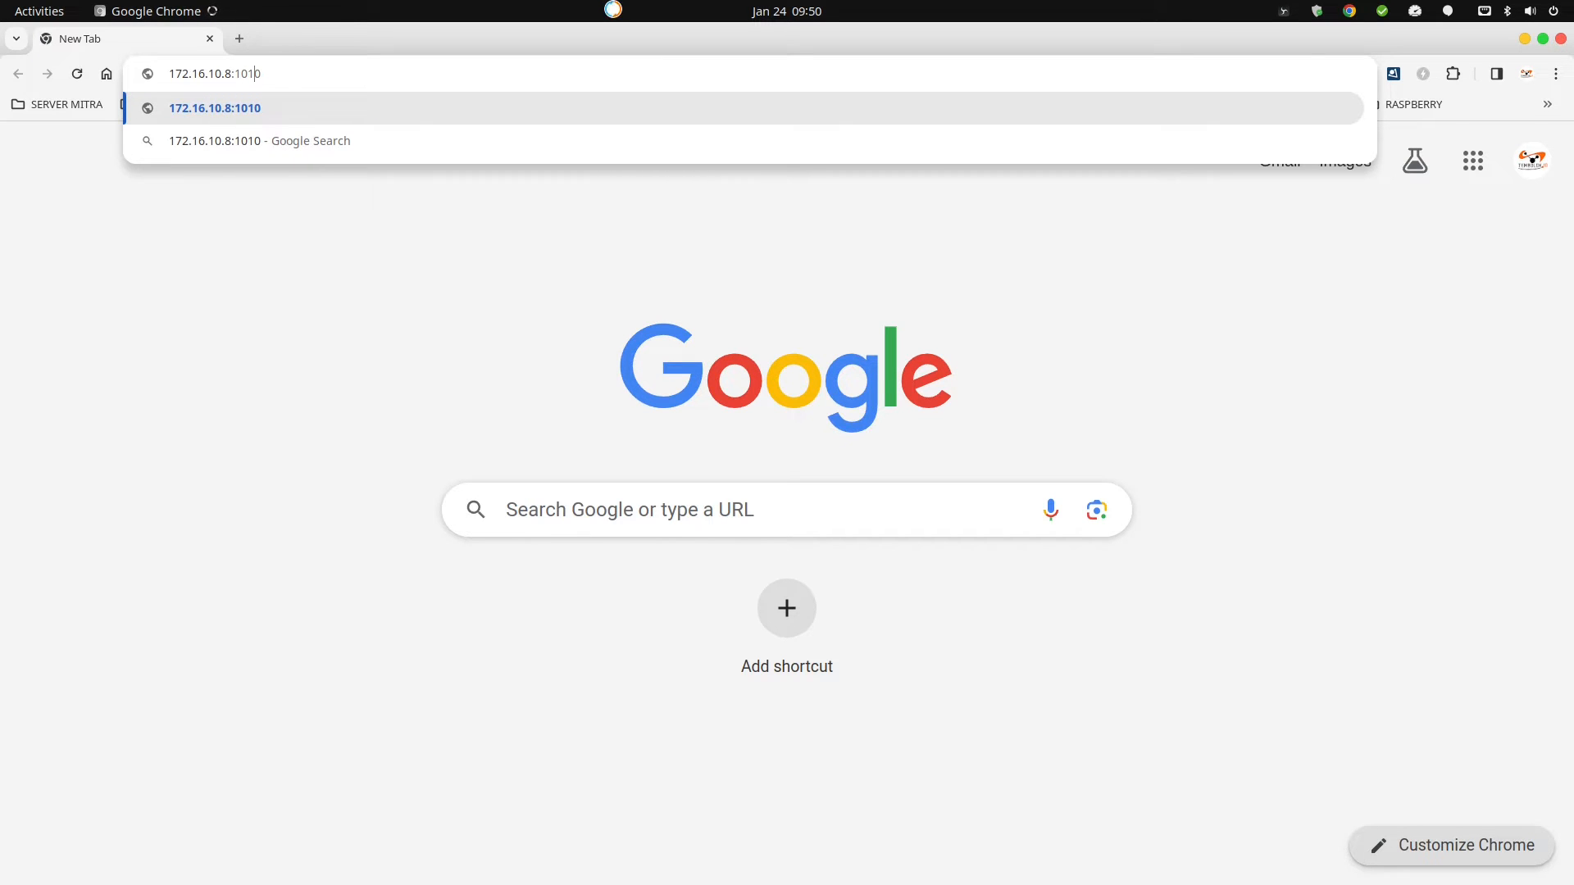
pyautogui.write('https://')
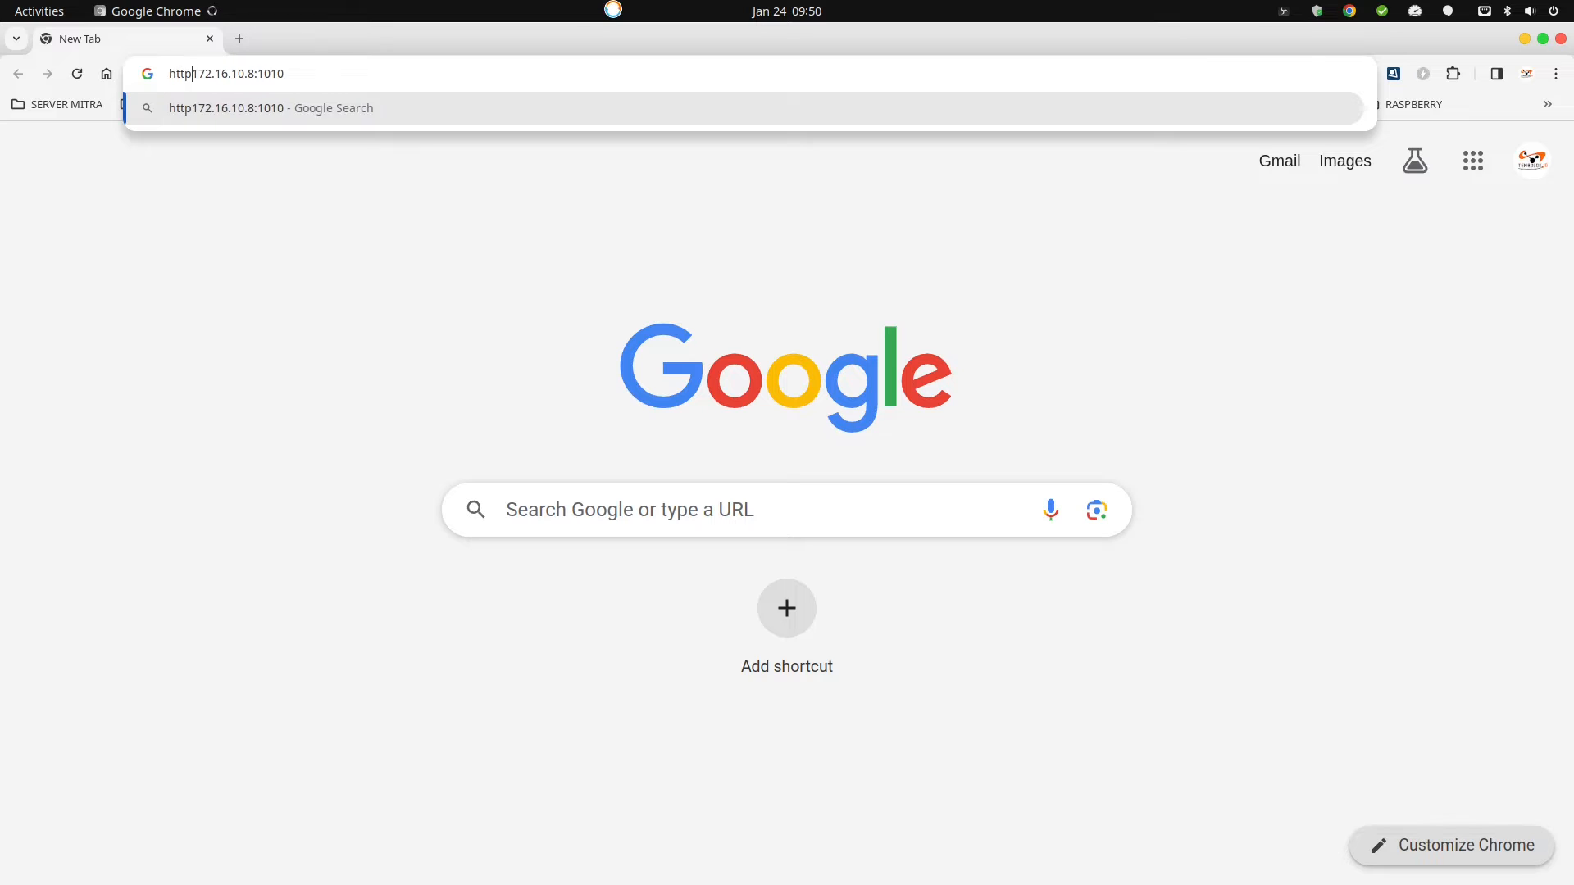
pyautogui.press('Return')
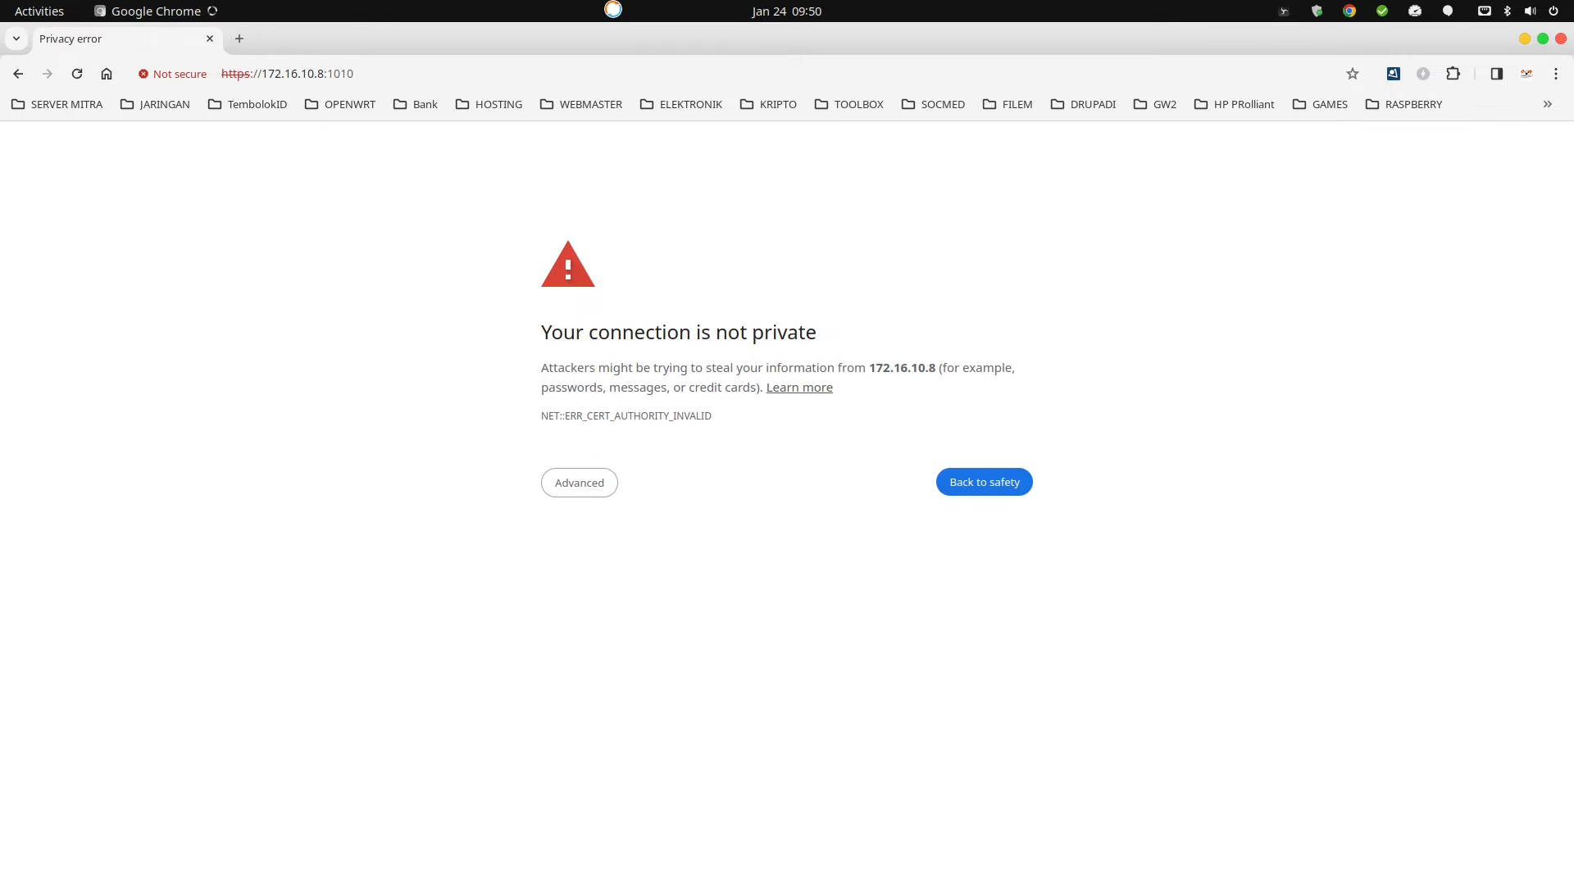
pyautogui.click(598, 482)
pyautogui.click(648, 611)
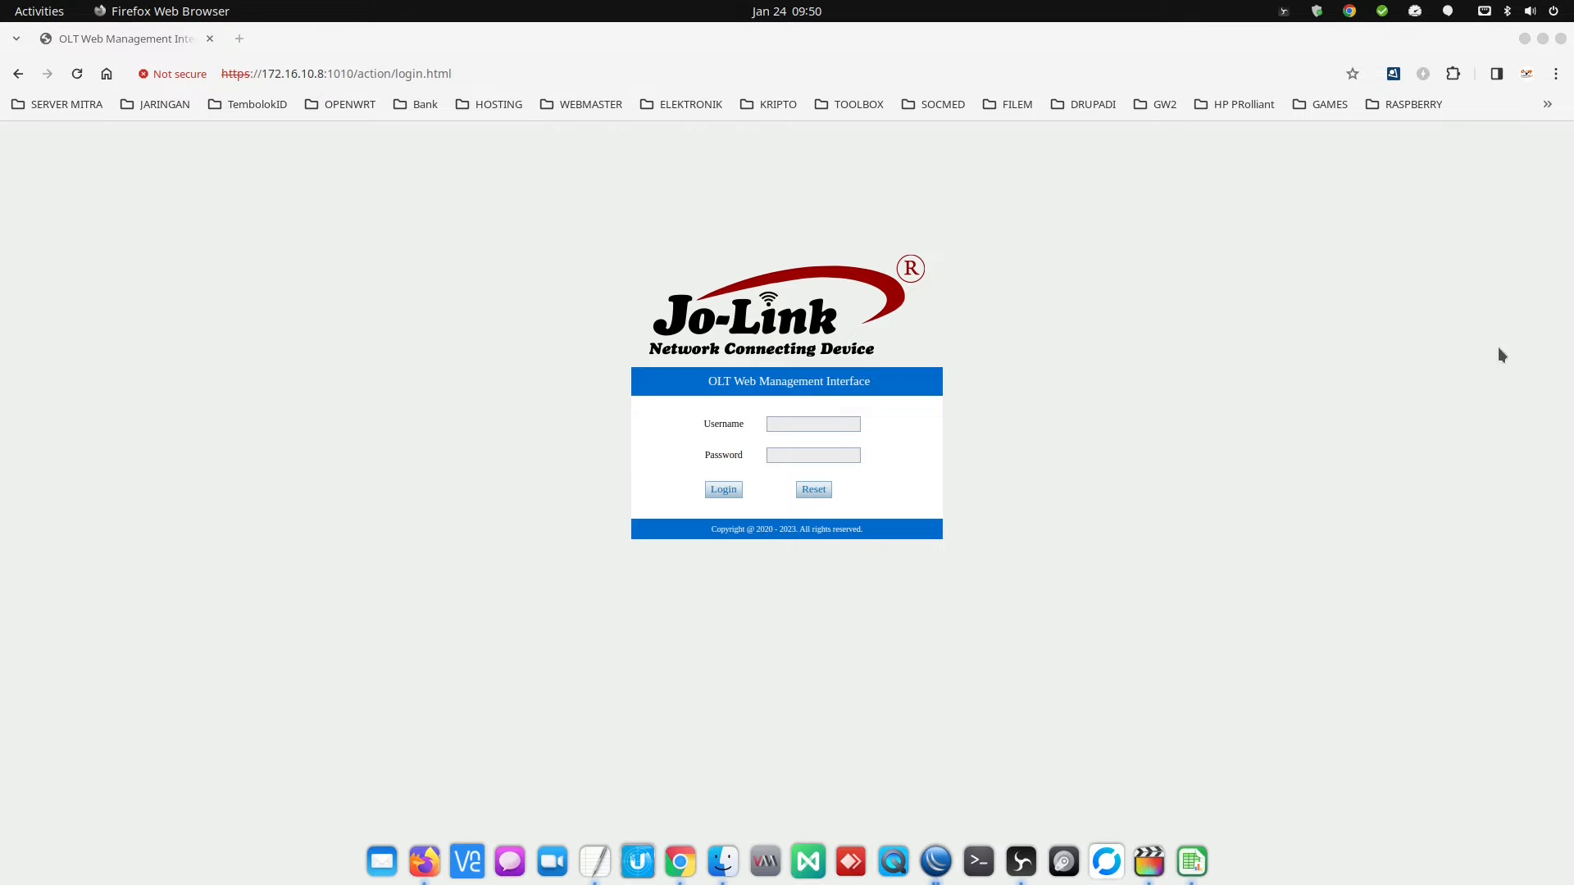
pyautogui.click(810, 425)
pyautogui.write('admi')
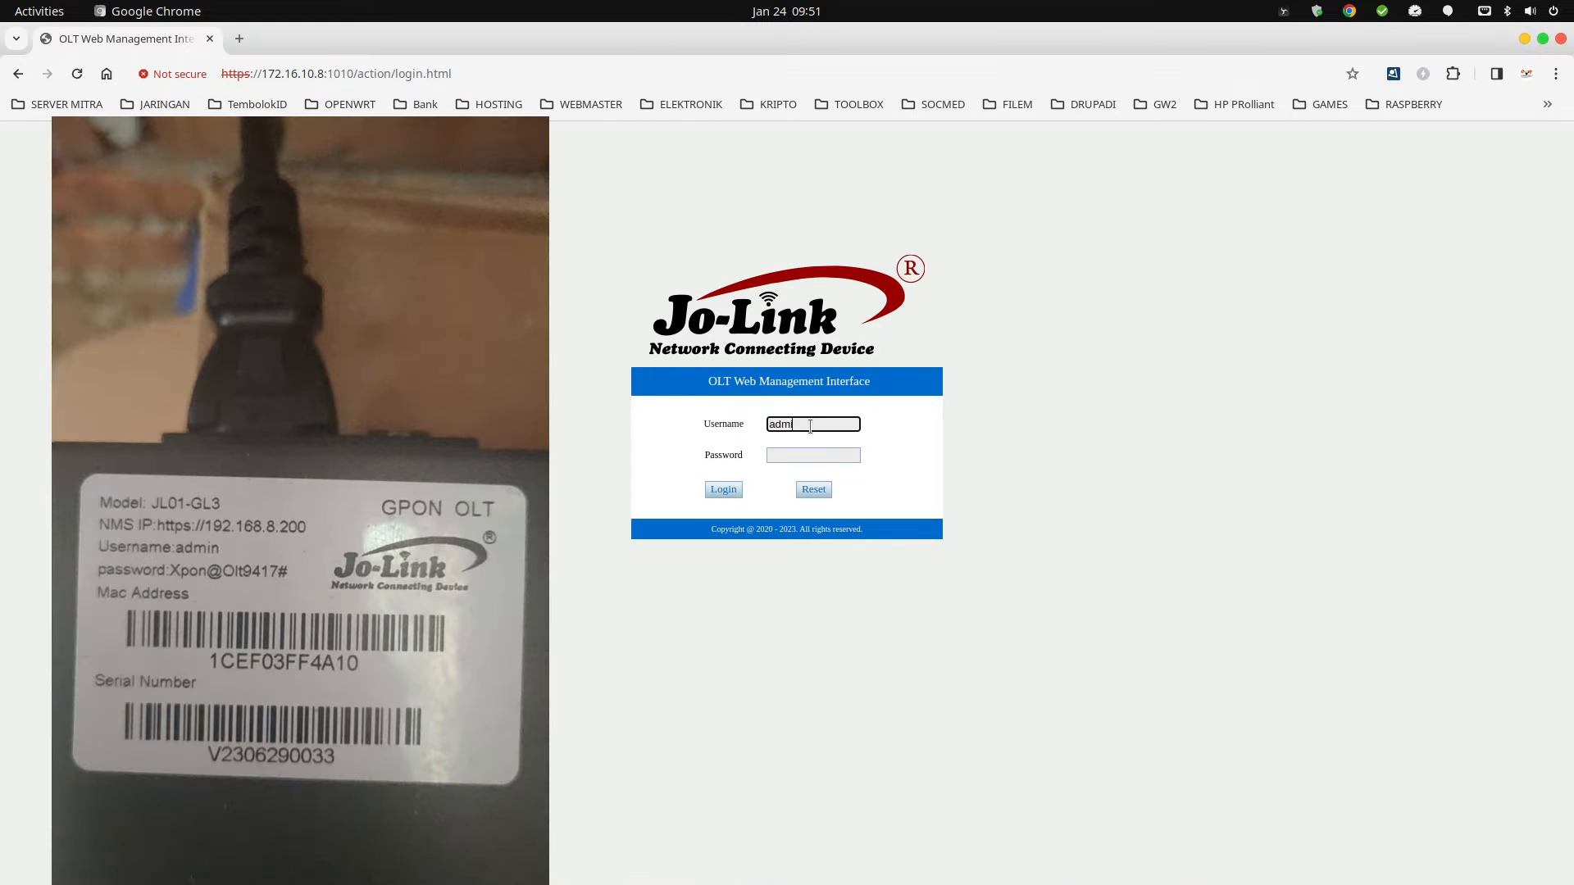
pyautogui.write('n')
pyautogui.press('Tab')
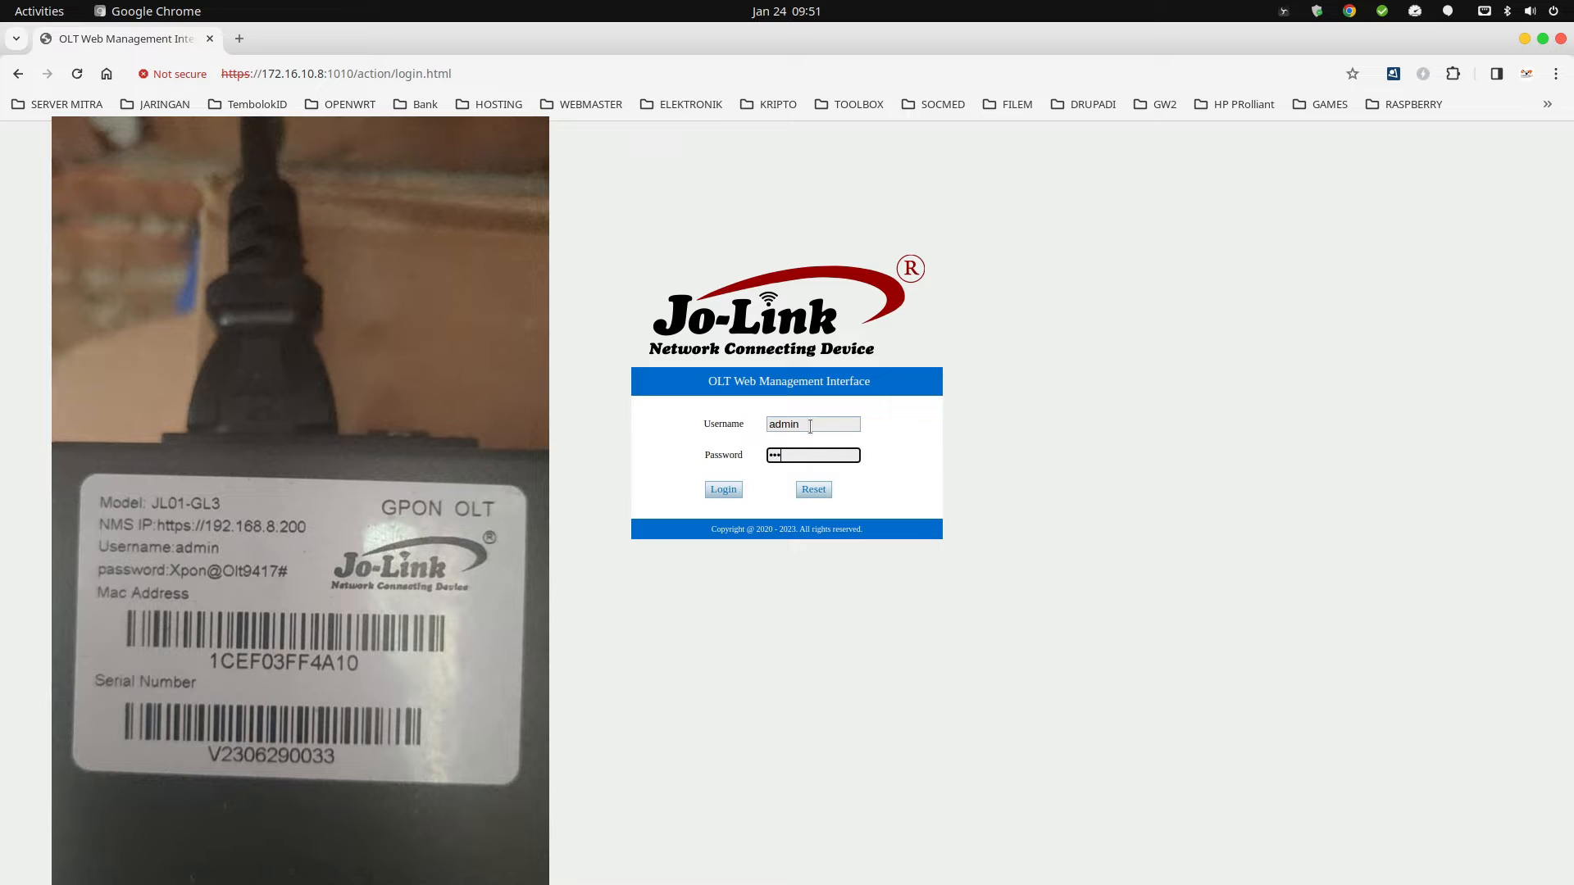
pyautogui.click(722, 489)
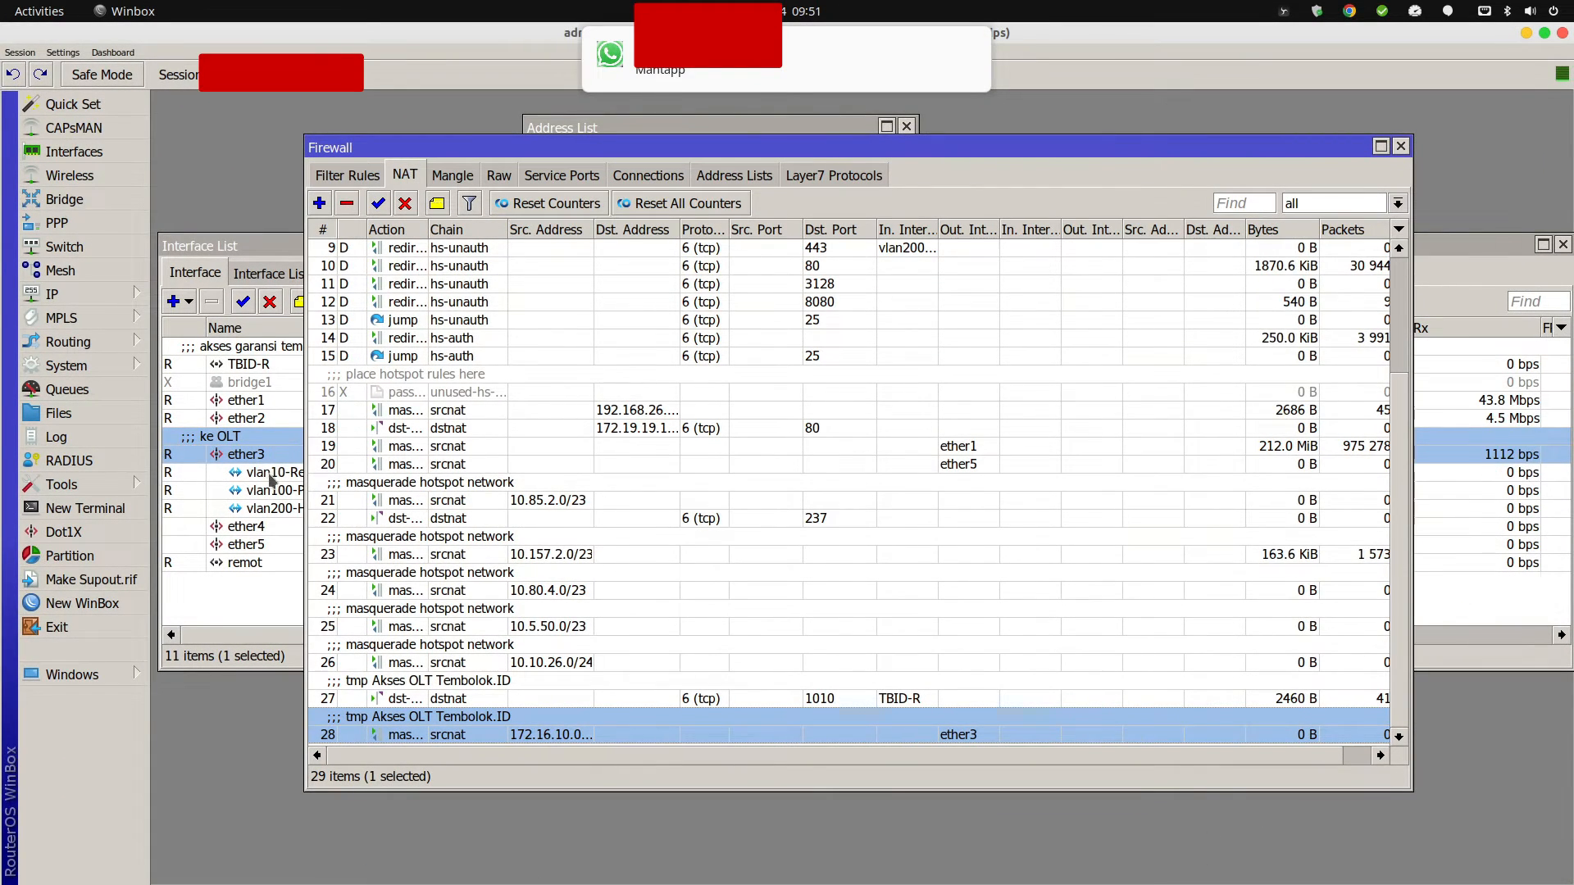
# Inspect the vlan10-Remote and vlan100-PPPoE interface properties.
pyautogui.click(274, 474)
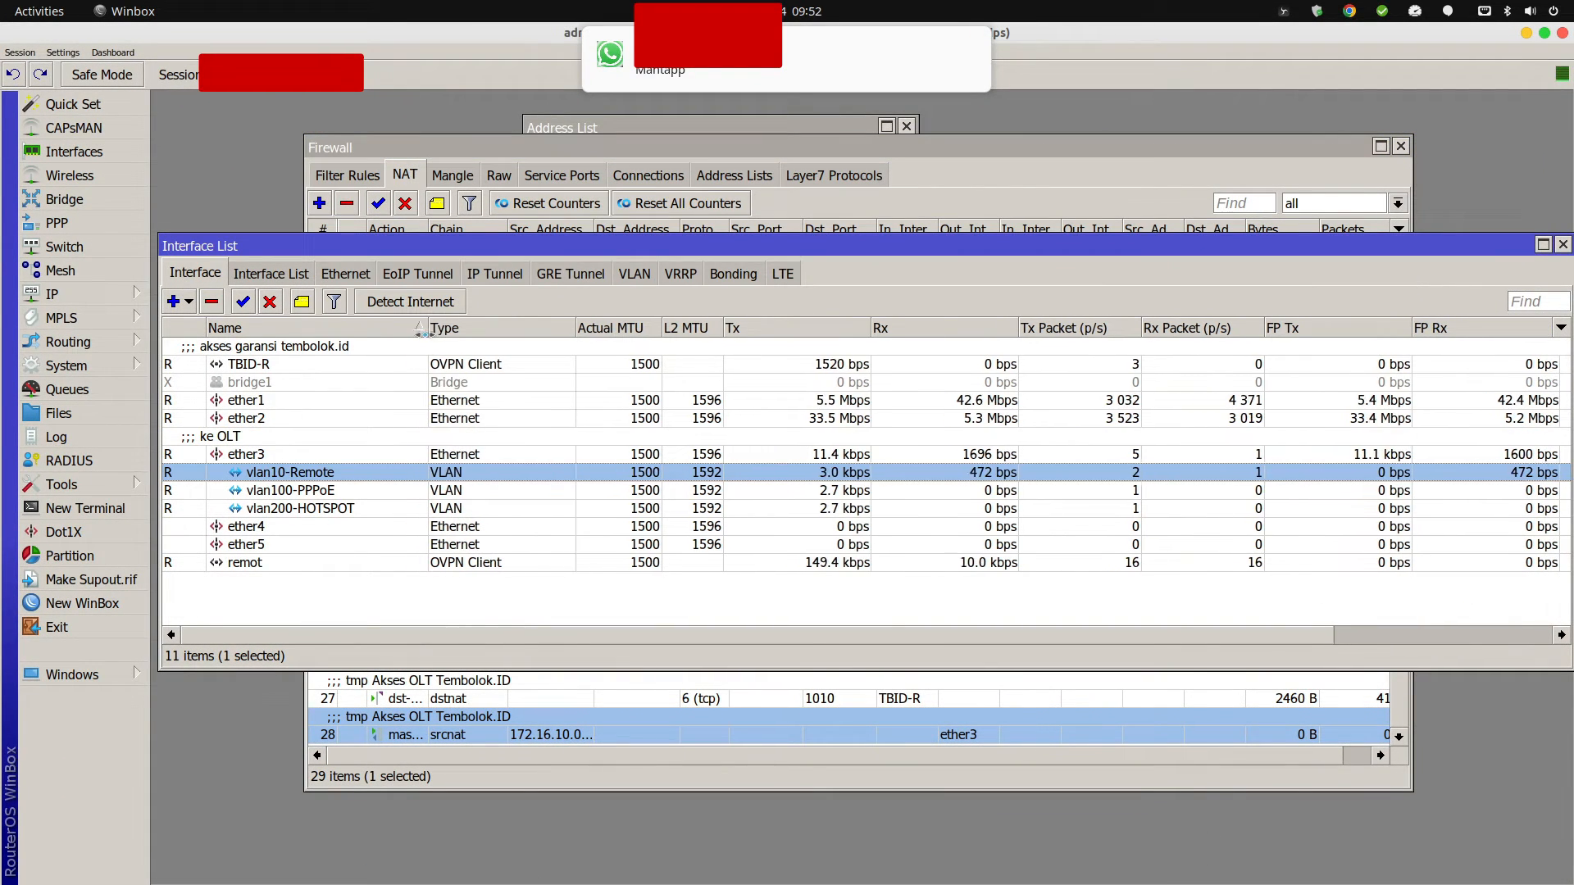
pyautogui.click(302, 491)
pyautogui.doubleClick(299, 475)
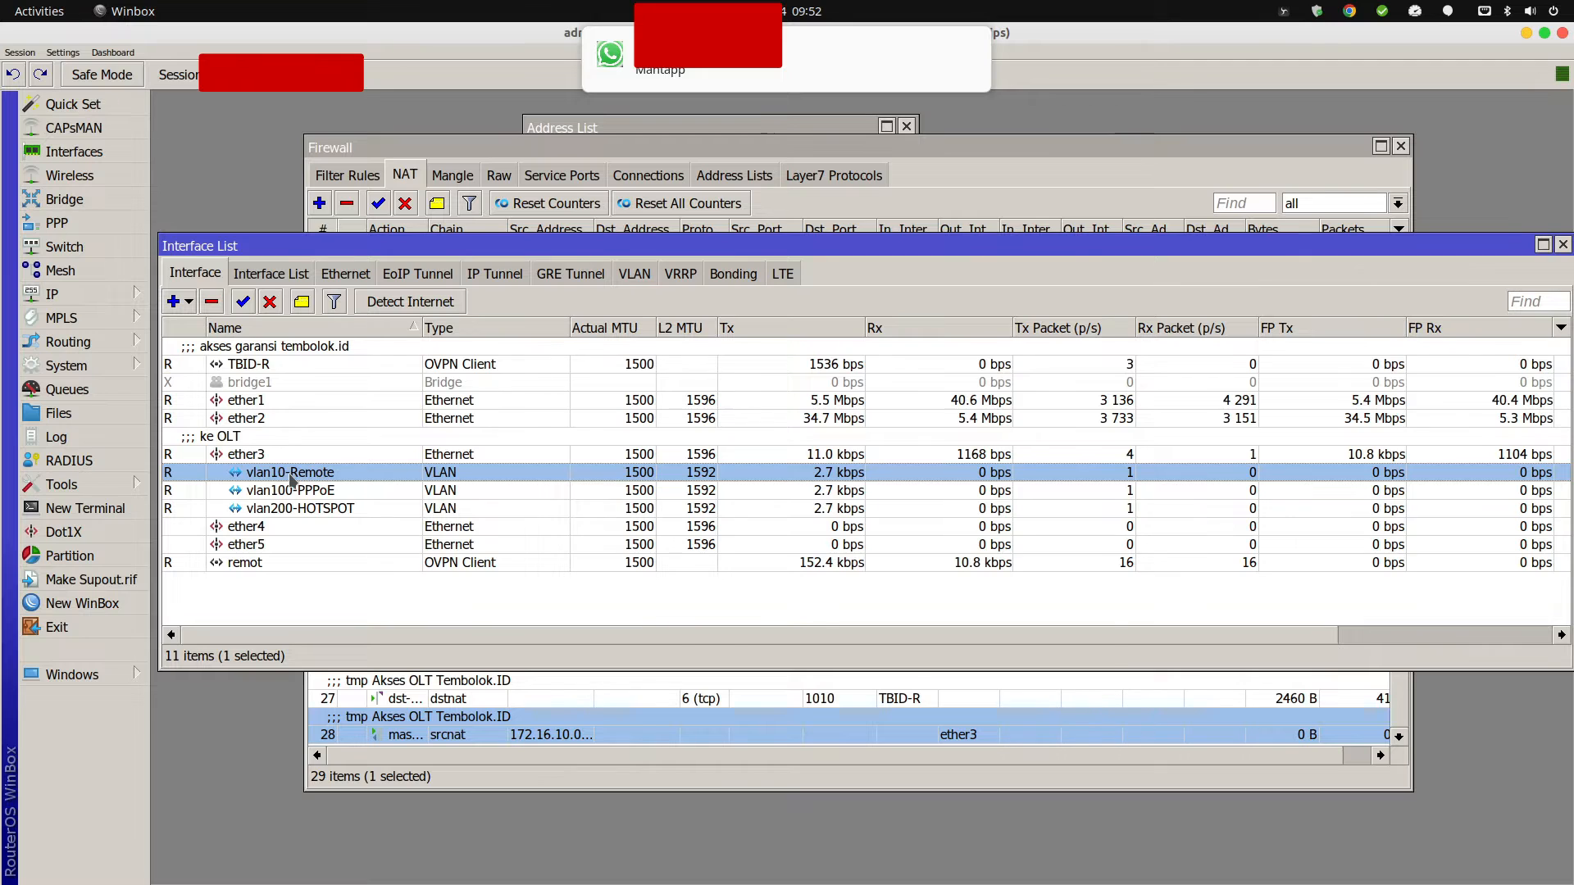
pyautogui.press('Escape')
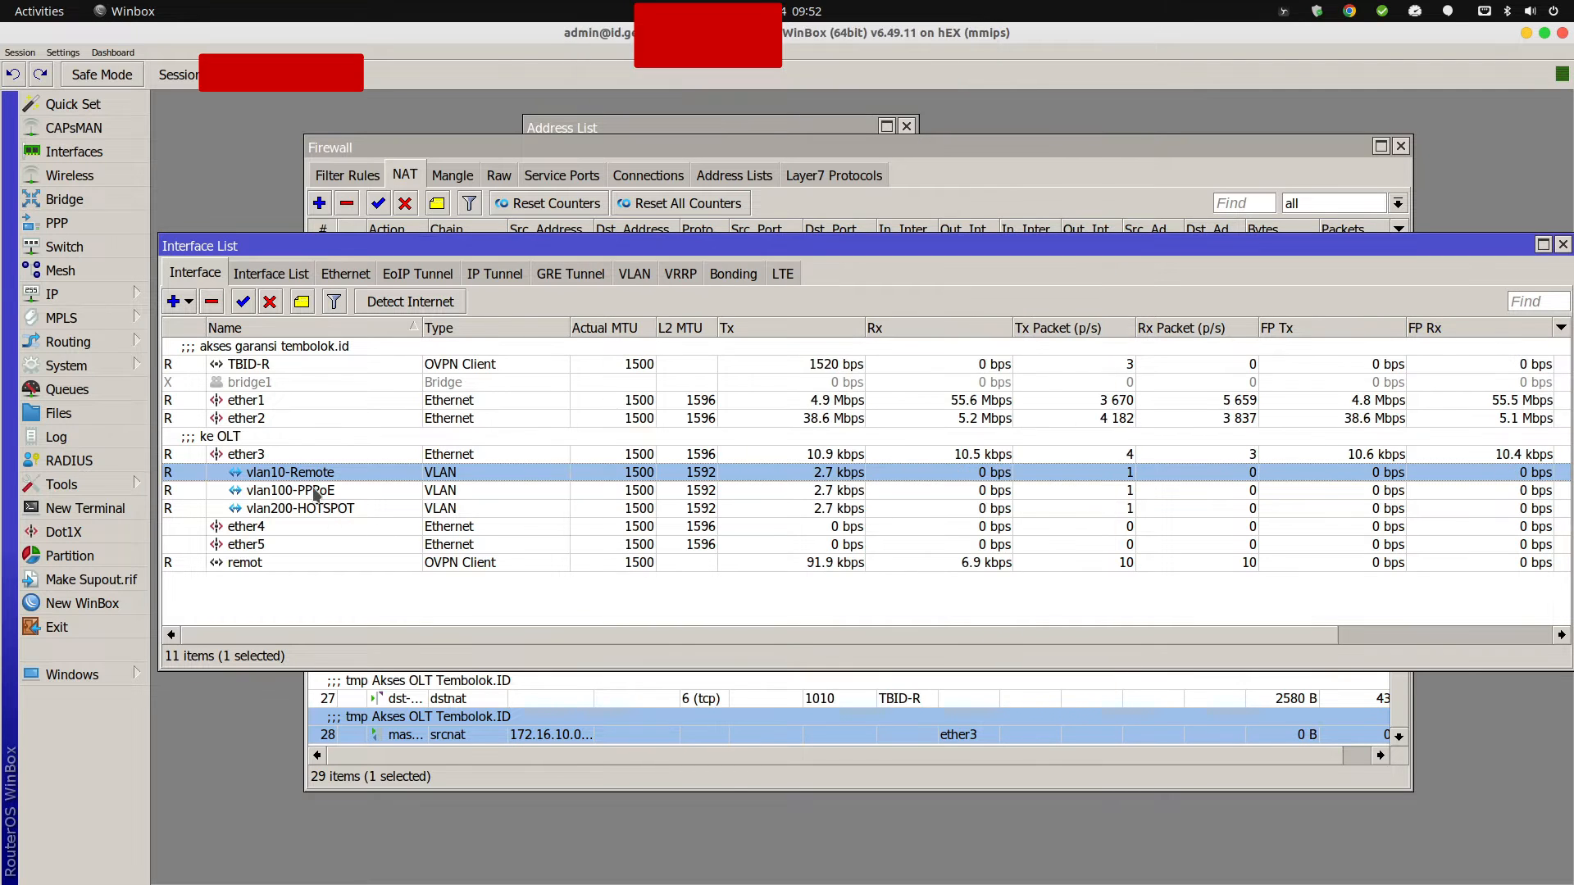
pyautogui.doubleClick(320, 490)
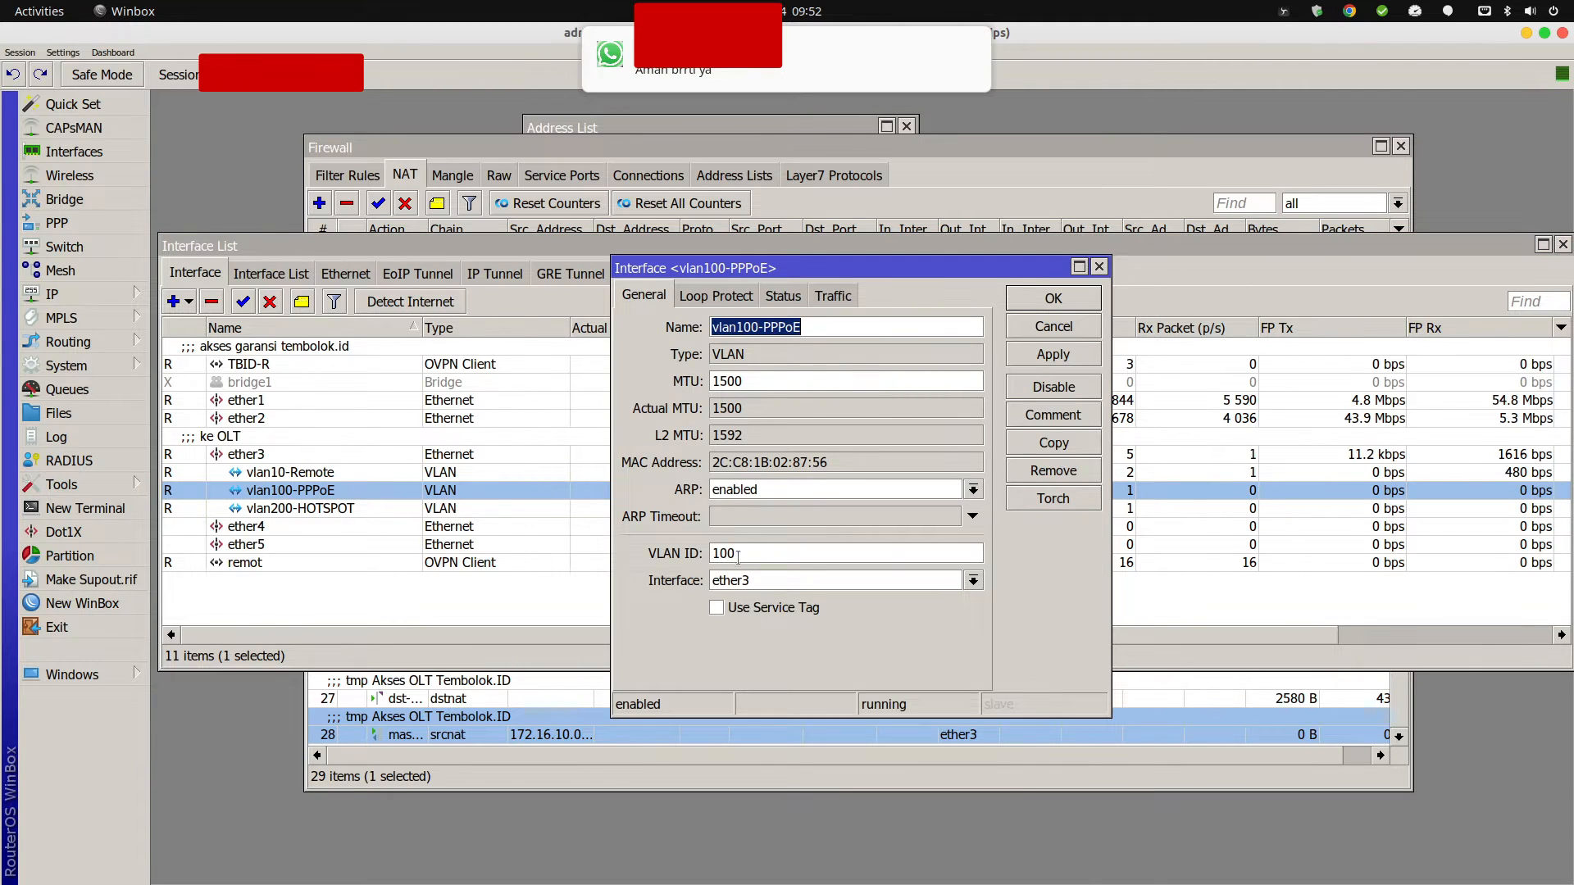
pyautogui.press('Escape')
# Change vlan200-HOTSPOT's VLAN ID from 1 to 200 and save it.
pyautogui.doubleClick(364, 509)
pyautogui.click(753, 554)
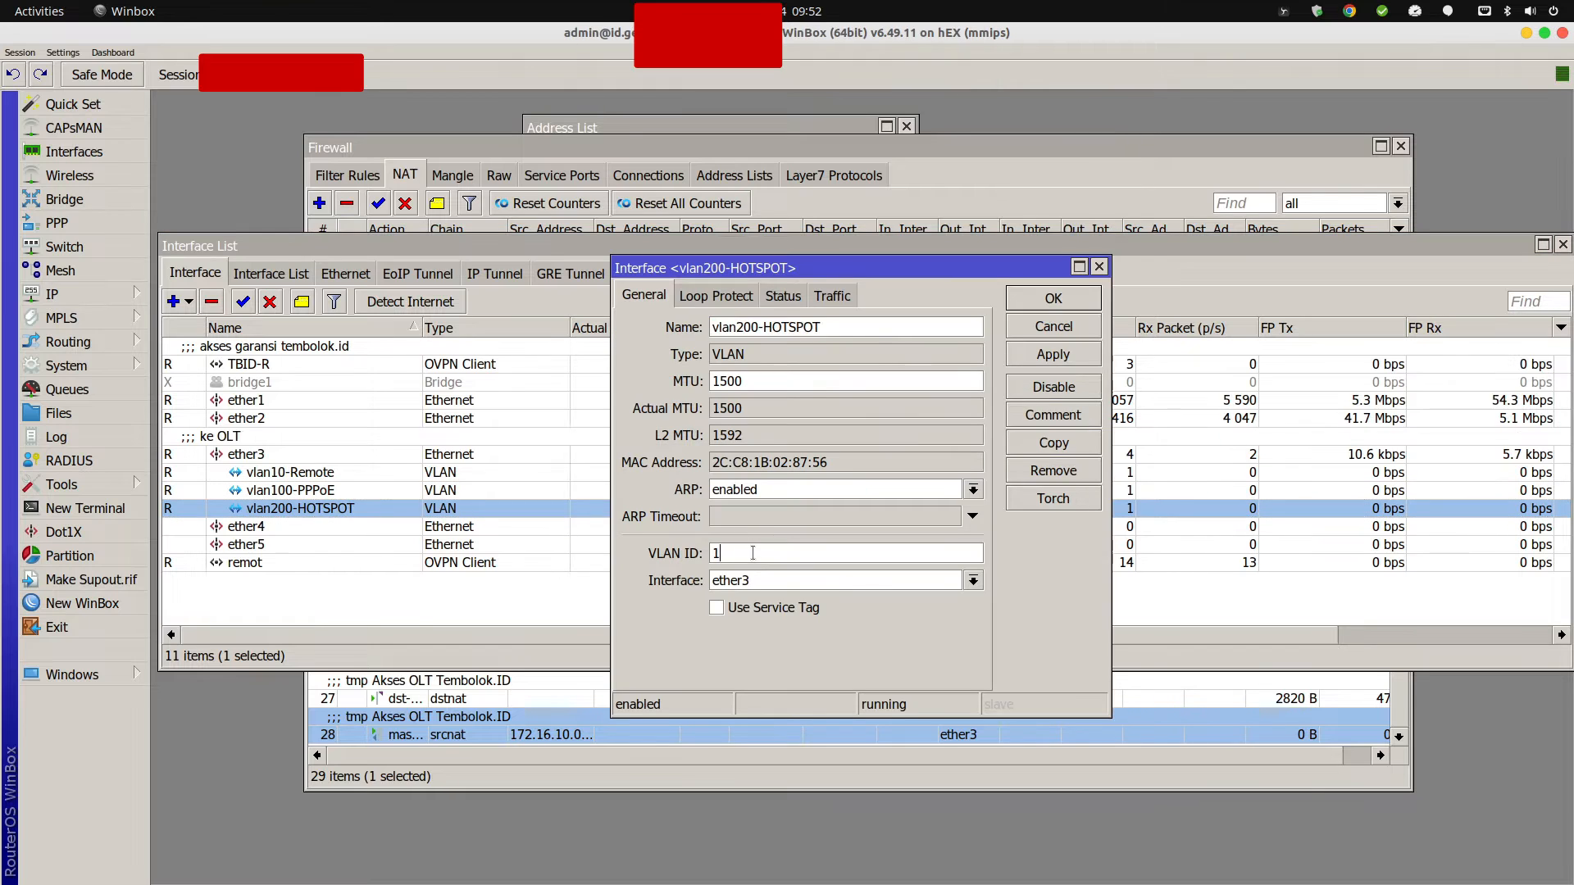
pyautogui.moveTo(752, 553); pyautogui.dragTo(638, 553)
pyautogui.write('200')
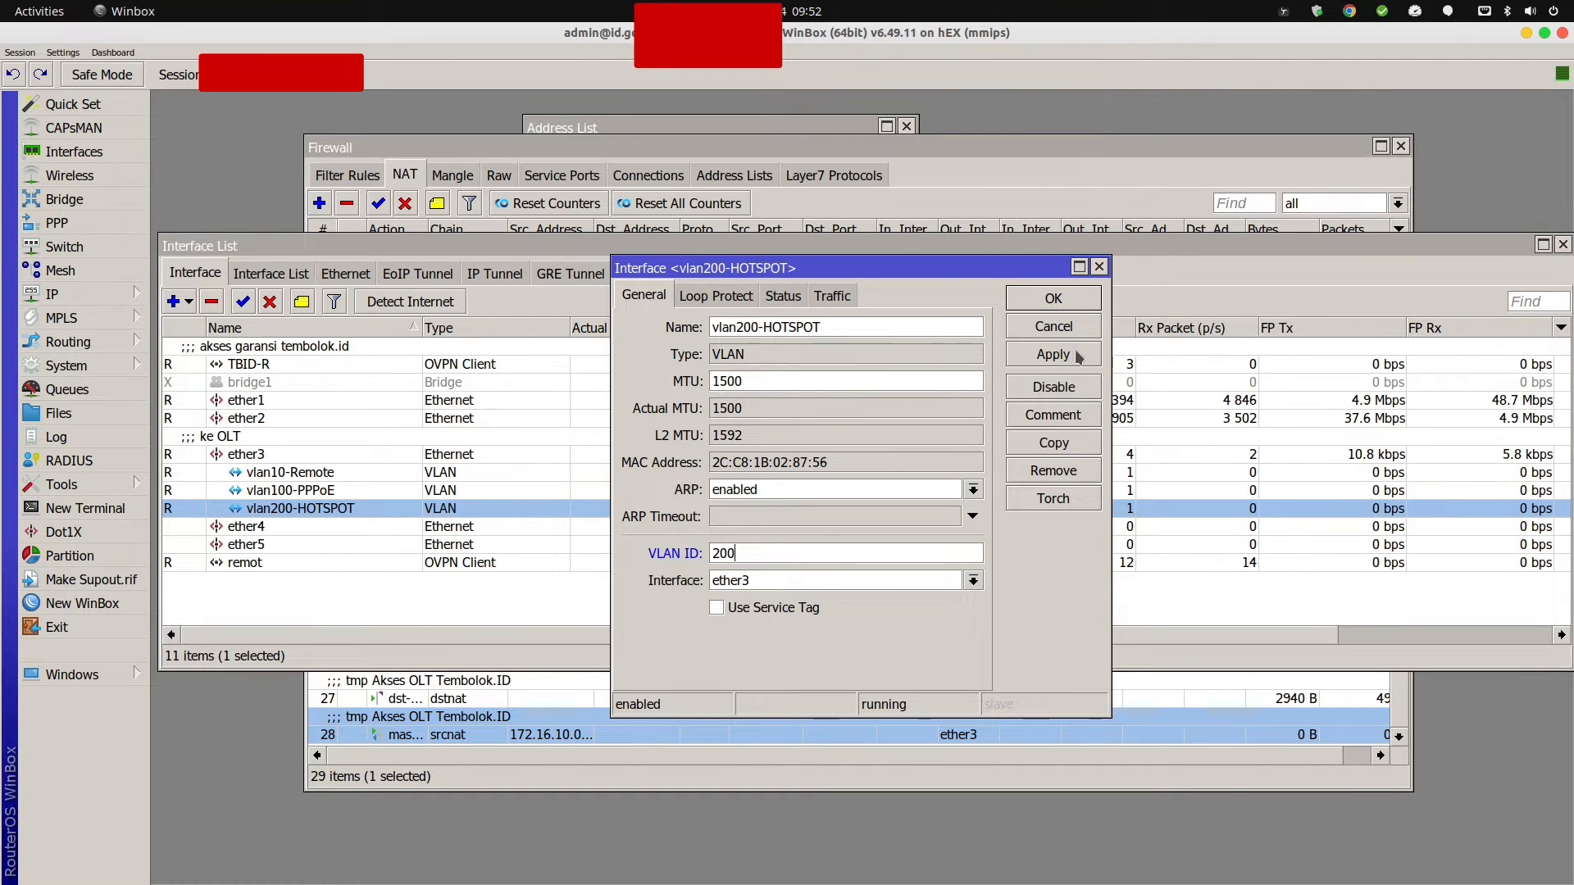
pyautogui.click(1053, 354)
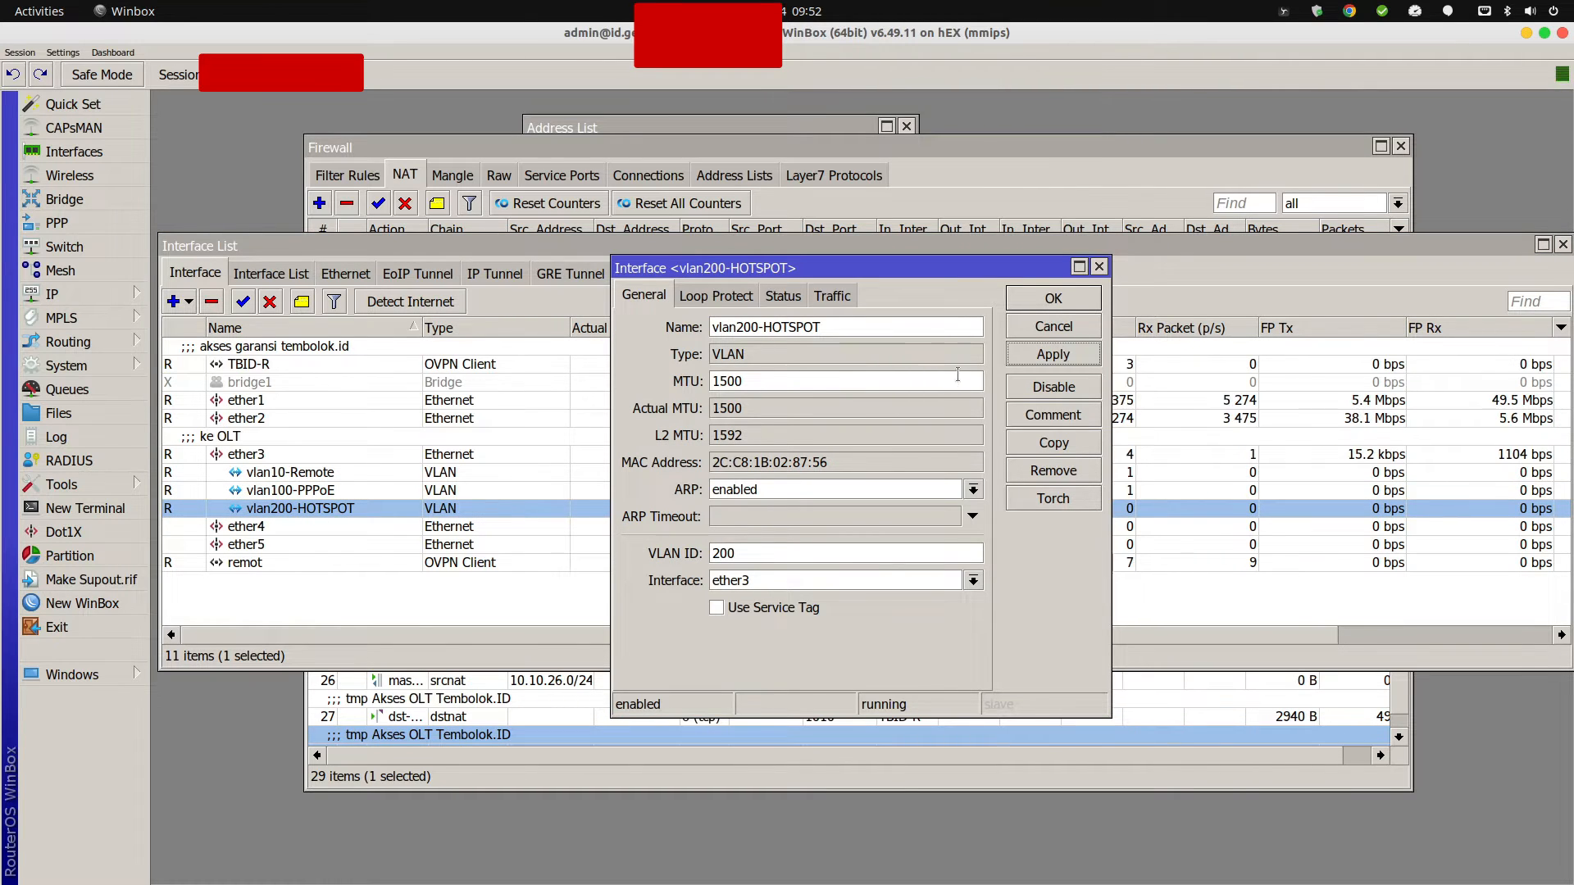
pyautogui.click(1055, 300)
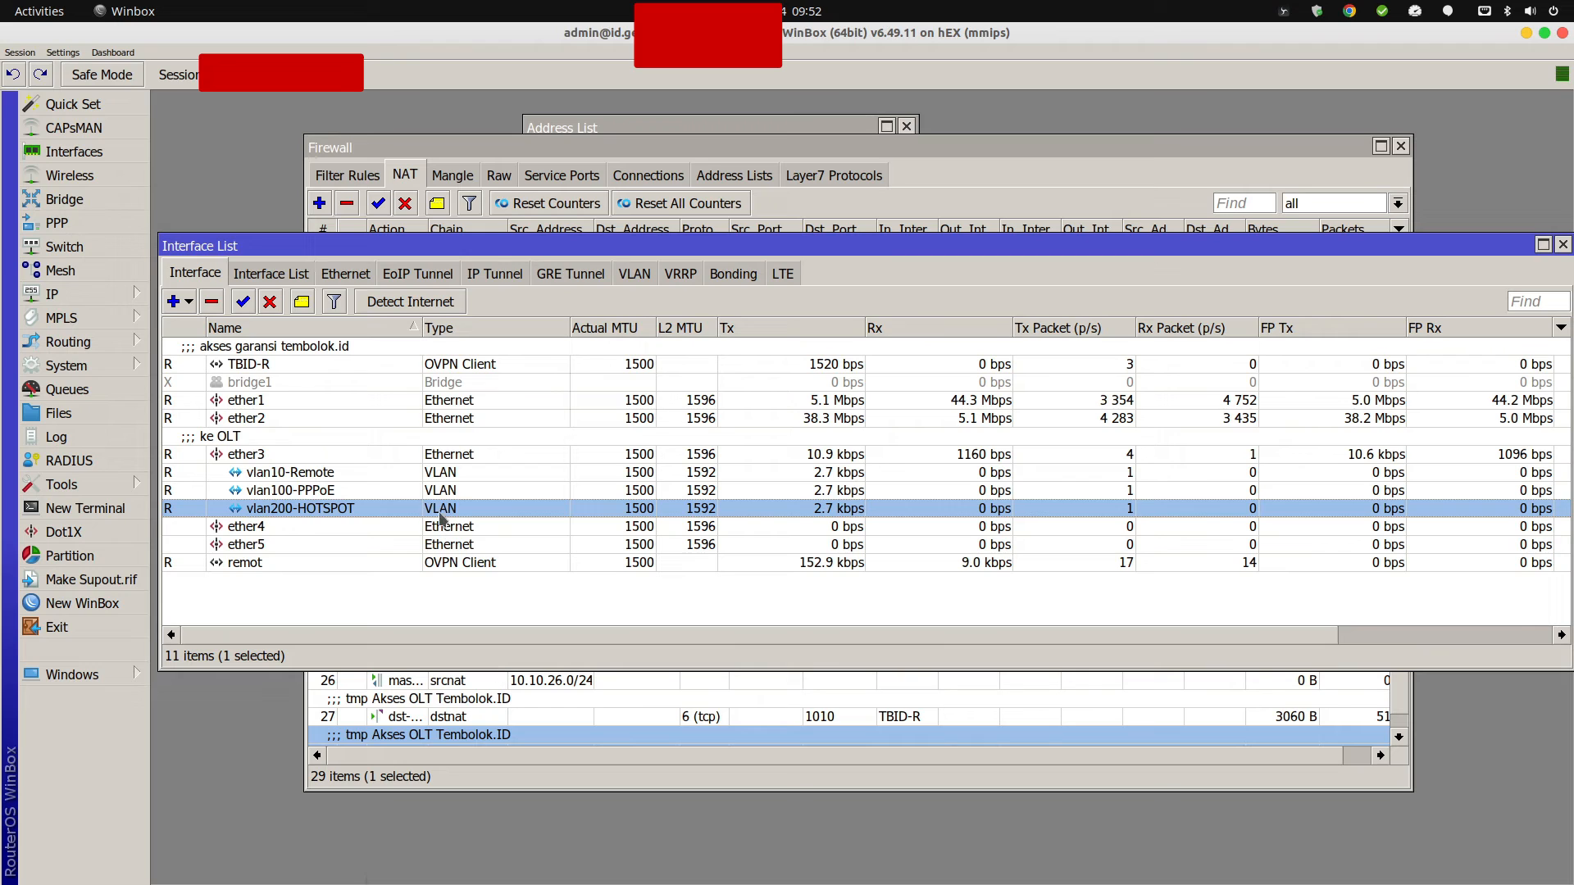
# In OLT VLAN Port settings, make GE3 a tagged member of VLAN 10 and submit.
pyautogui.click(681, 870)
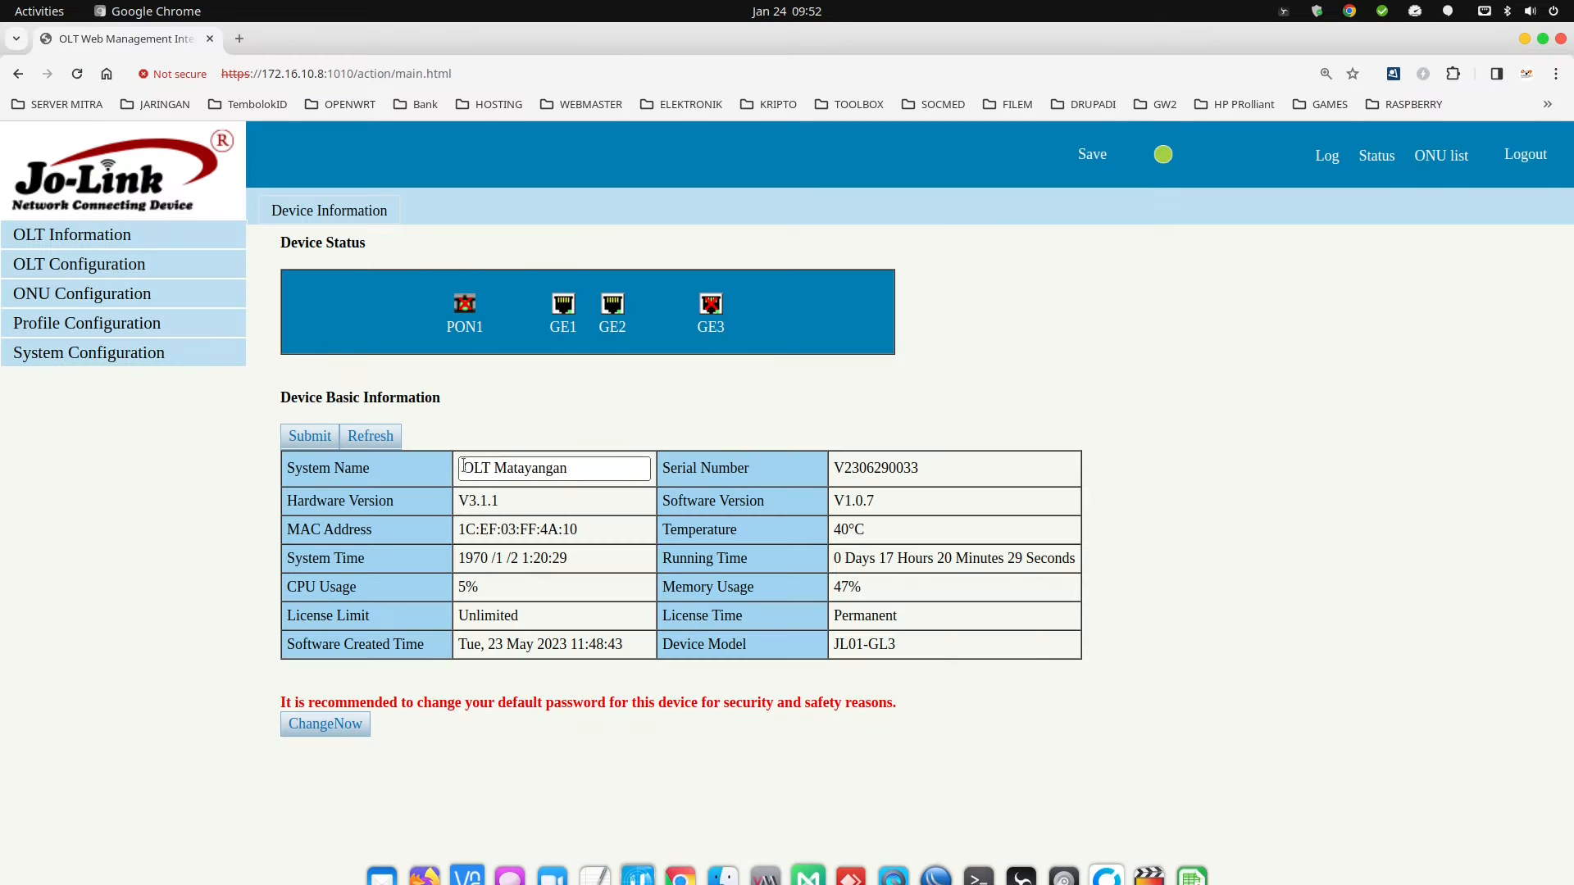
pyautogui.click(107, 269)
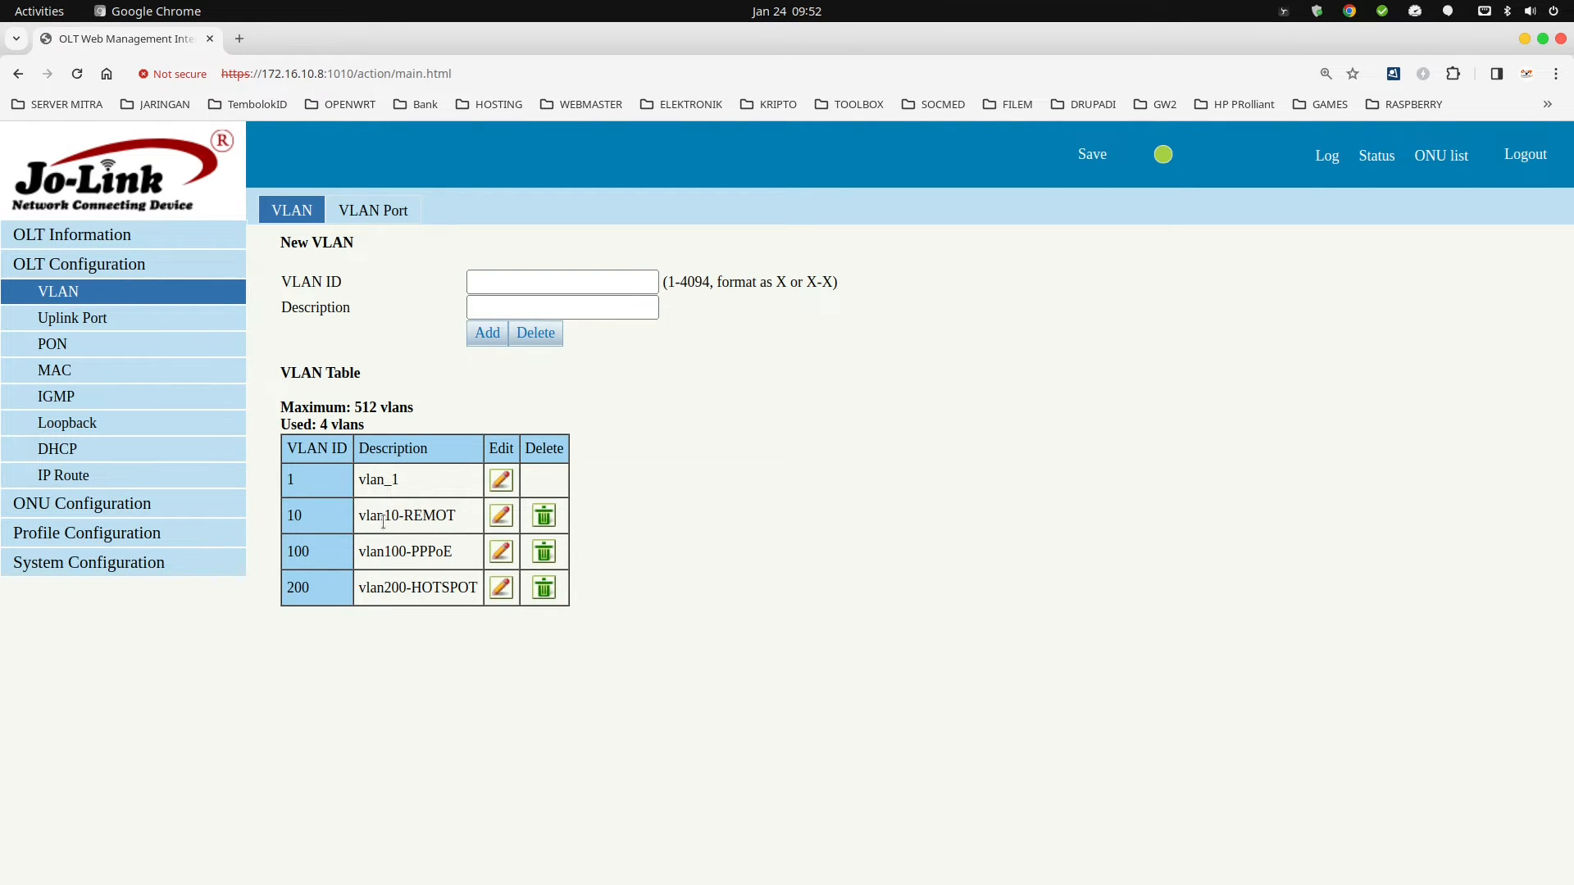
pyautogui.moveTo(379, 519); pyautogui.dragTo(422, 583)
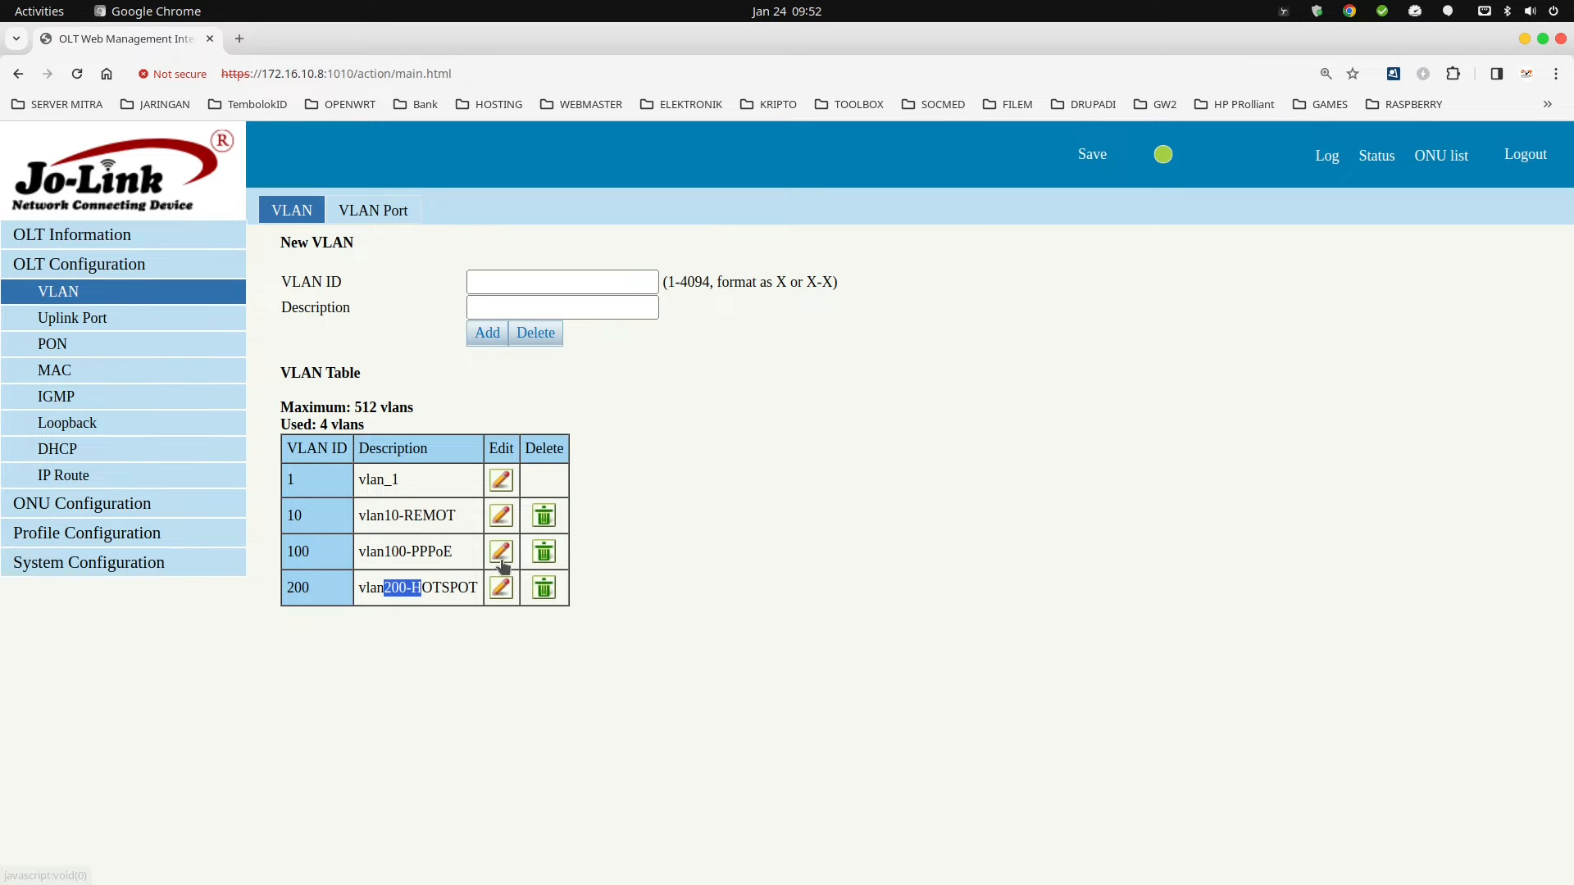
pyautogui.click(368, 215)
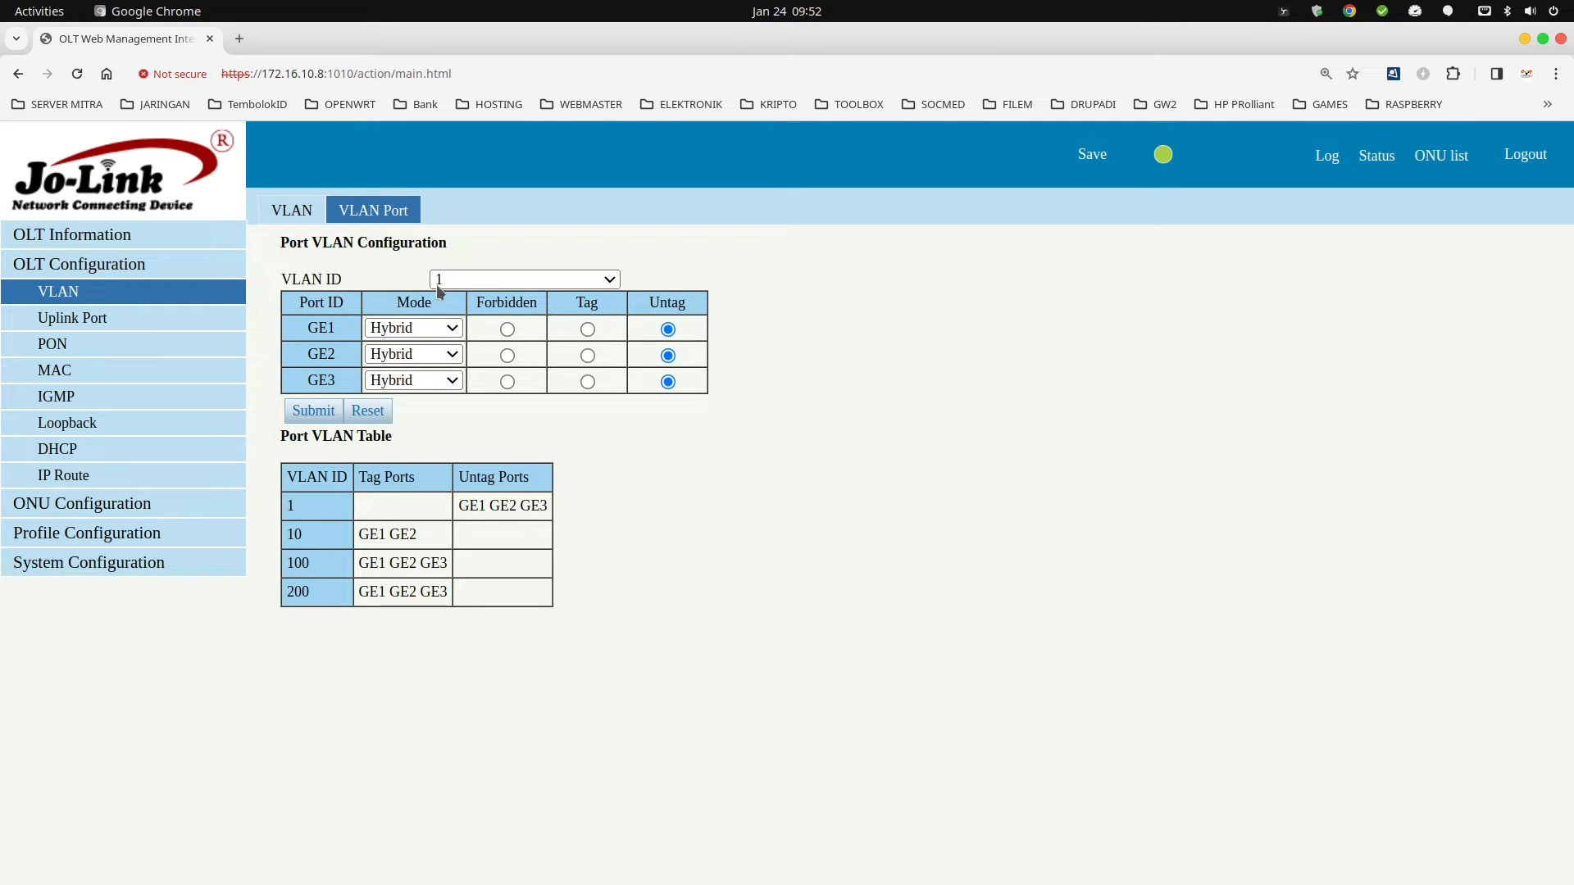
pyautogui.click(578, 281)
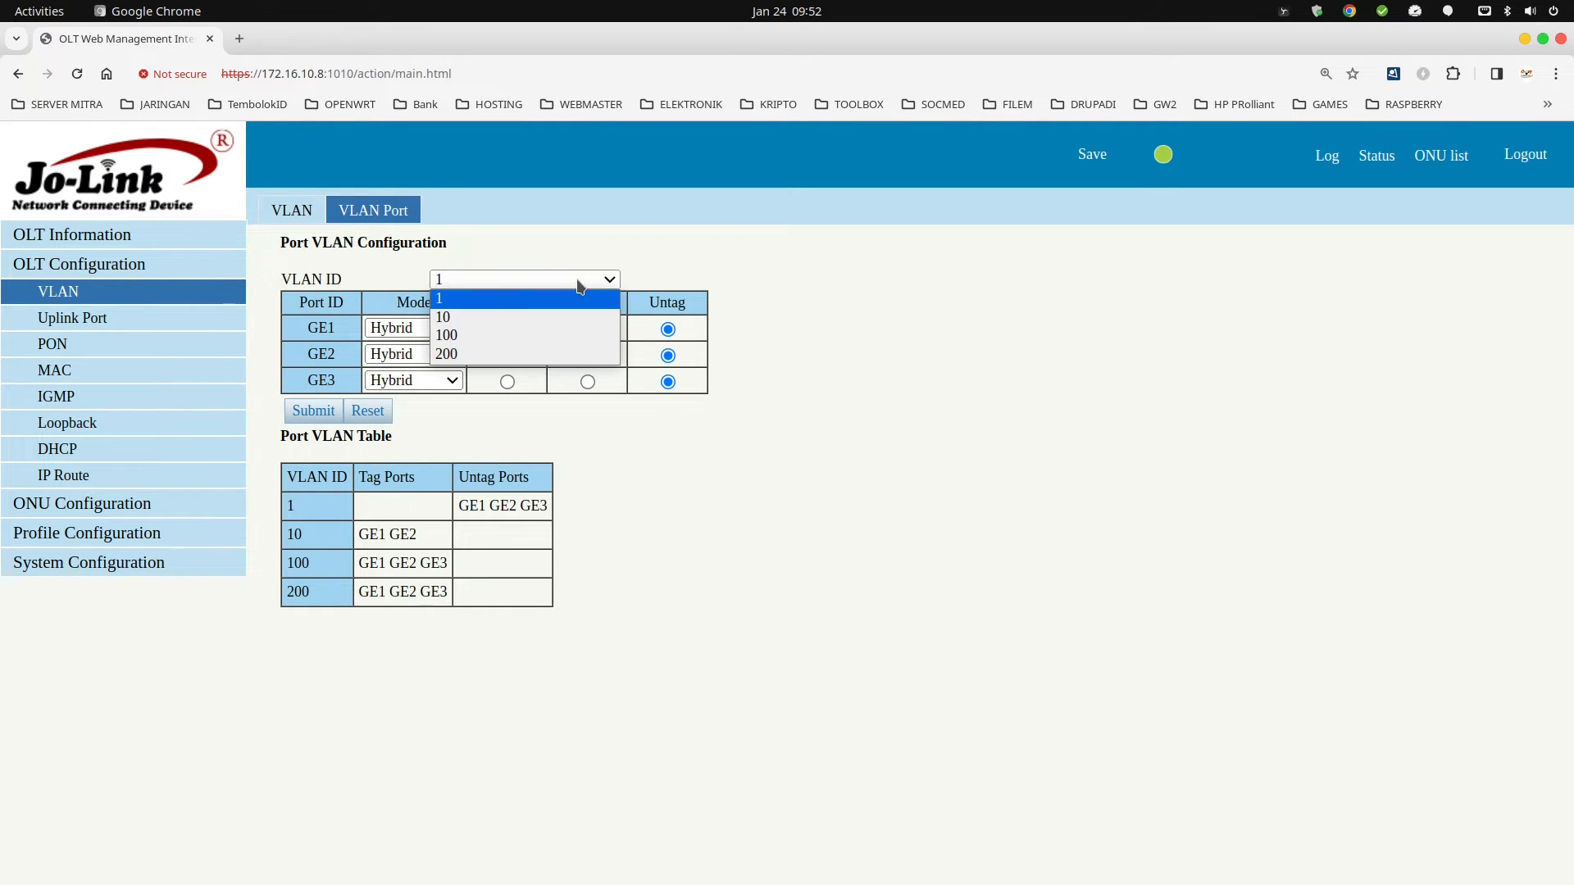
pyautogui.click(456, 320)
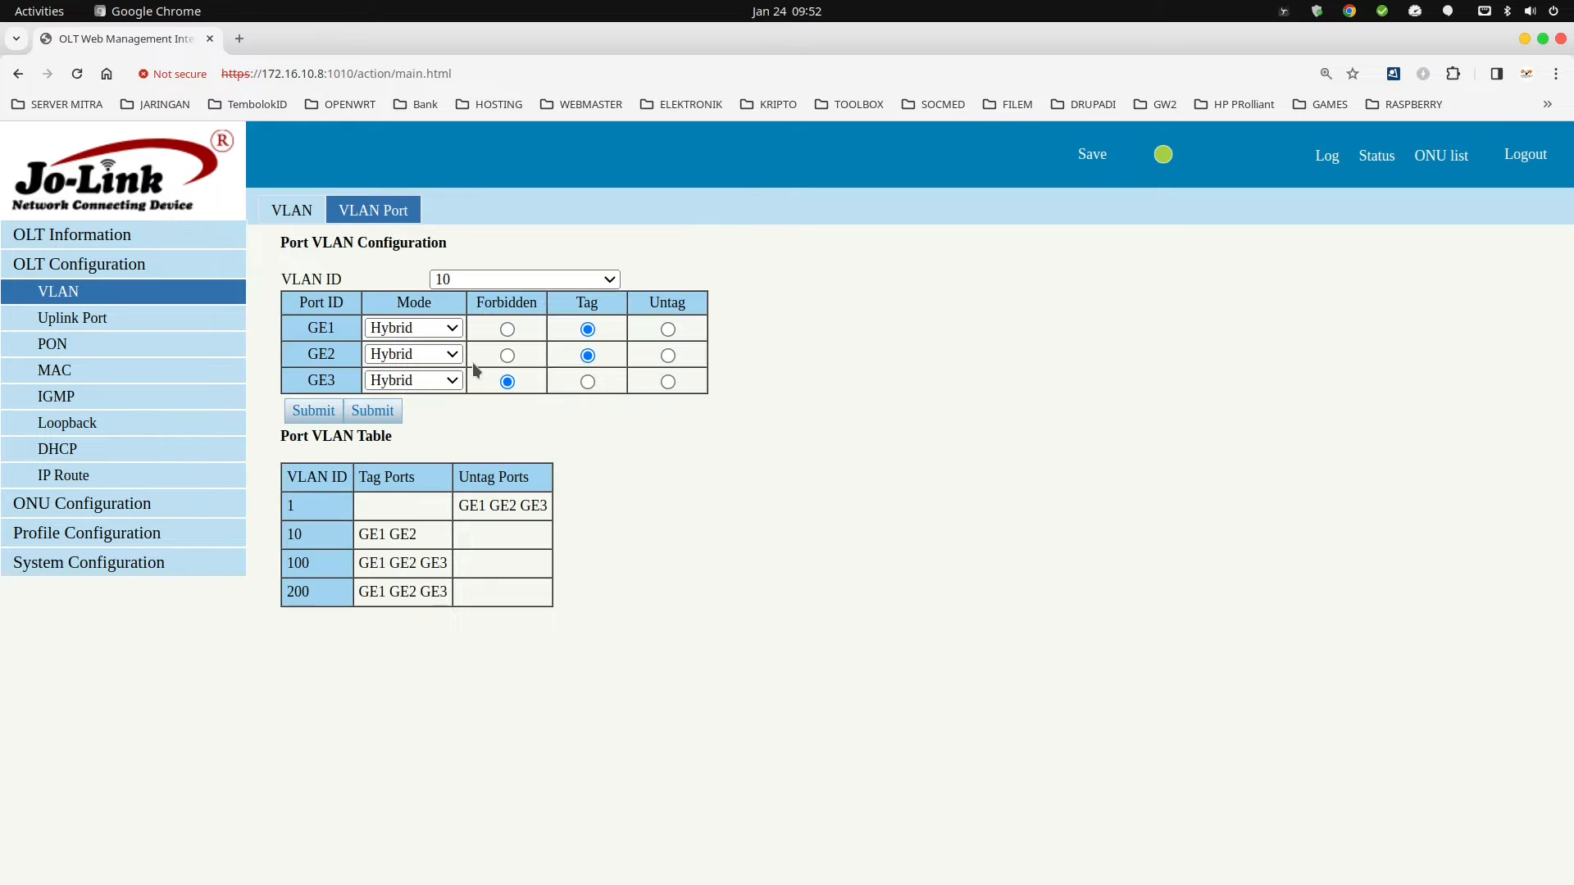
pyautogui.click(588, 382)
pyautogui.click(318, 409)
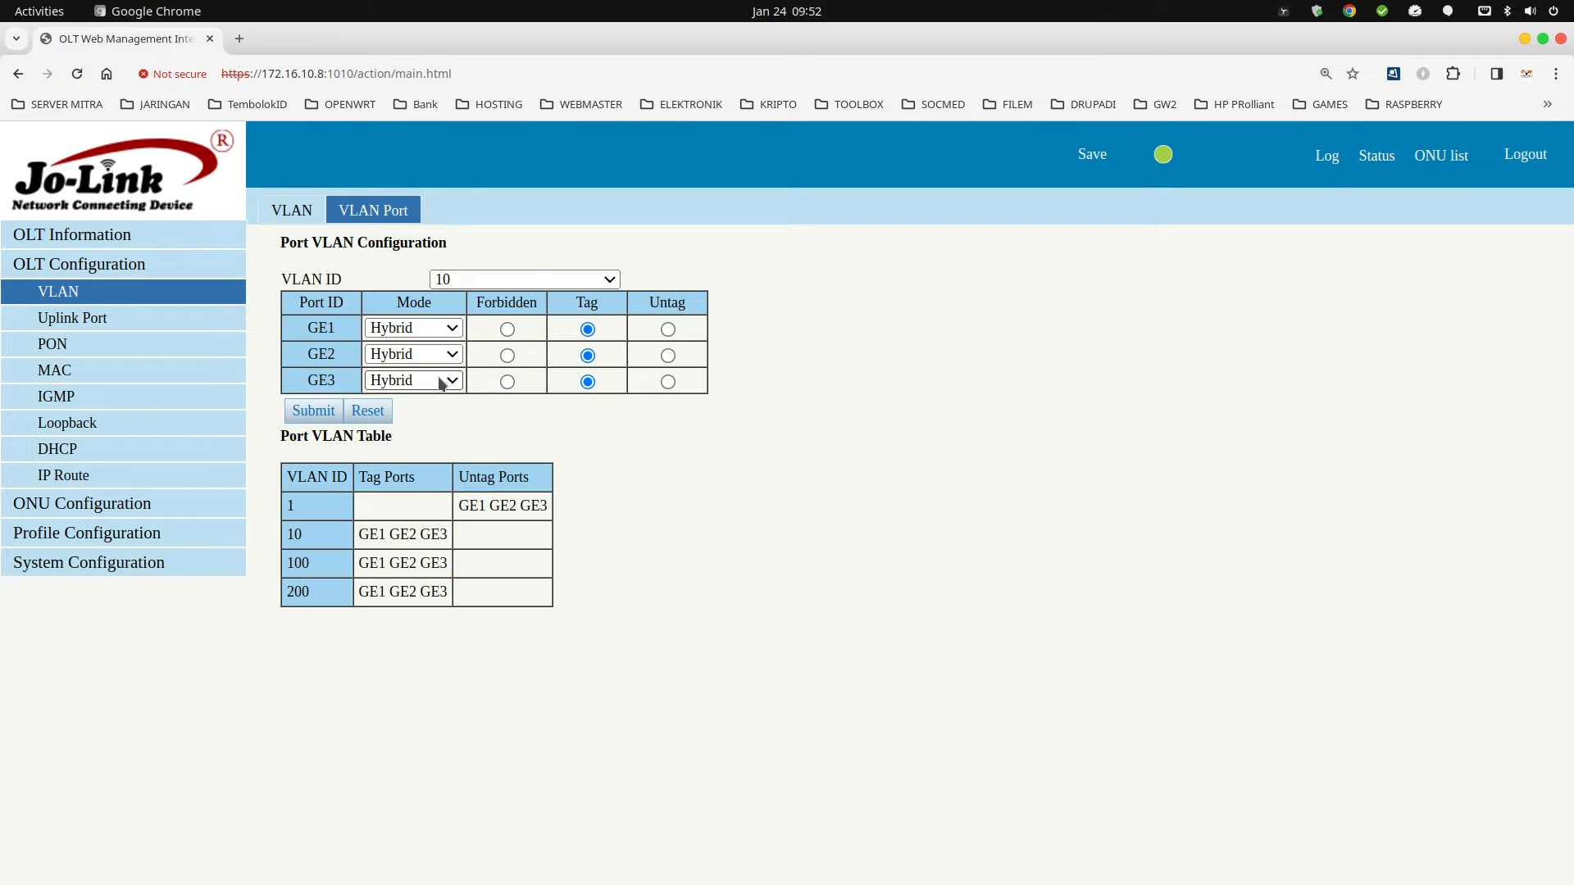
# Review the port memberships of VLAN 100 and VLAN 200.
pyautogui.click(525, 282)
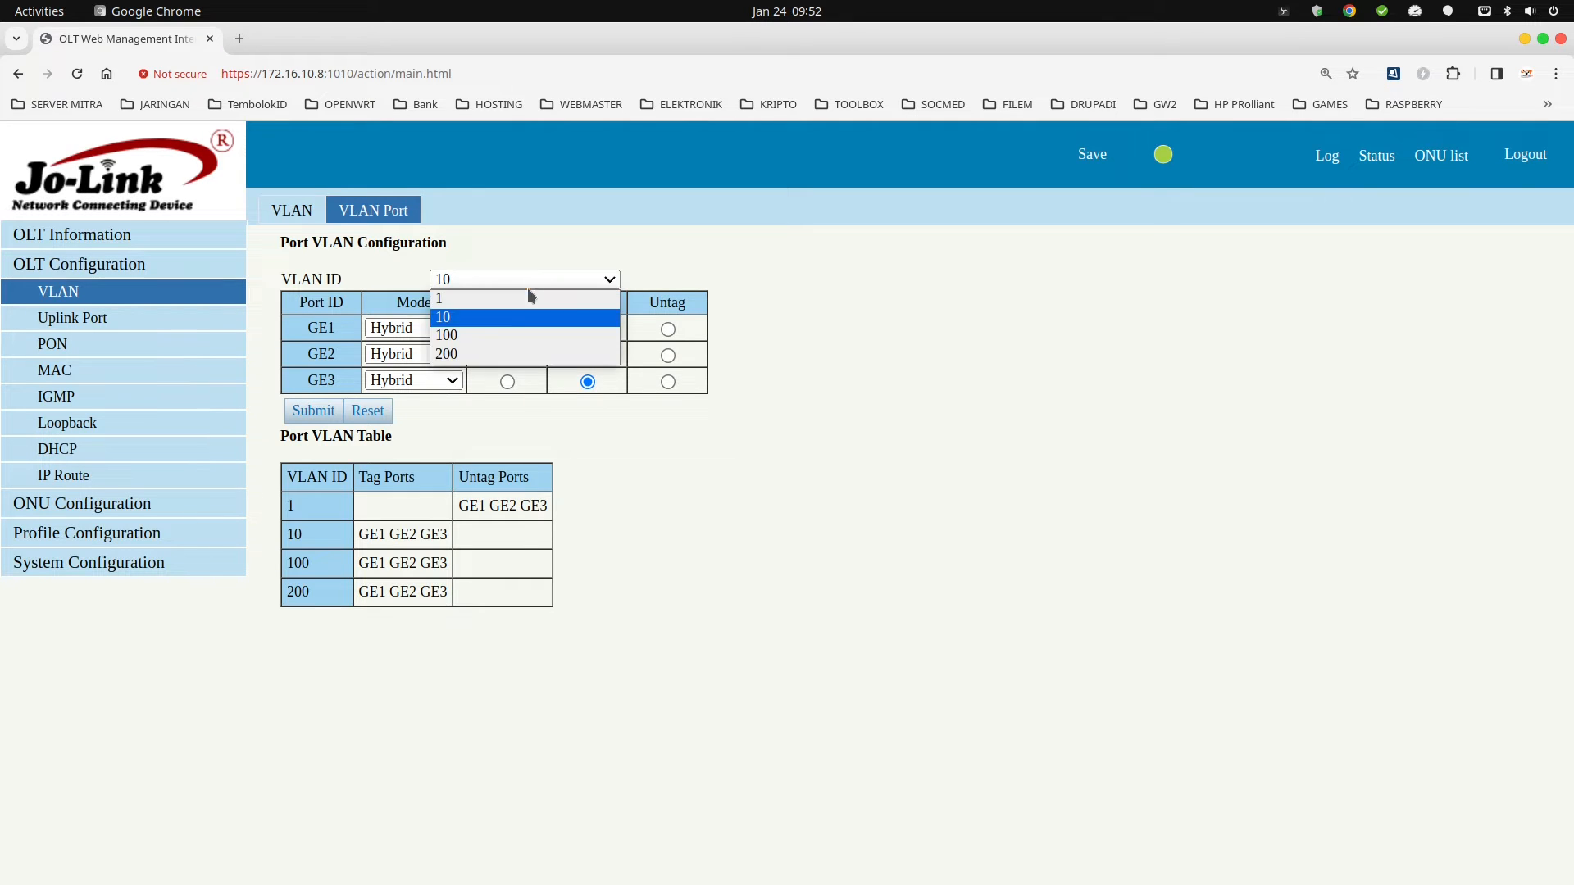
pyautogui.click(476, 338)
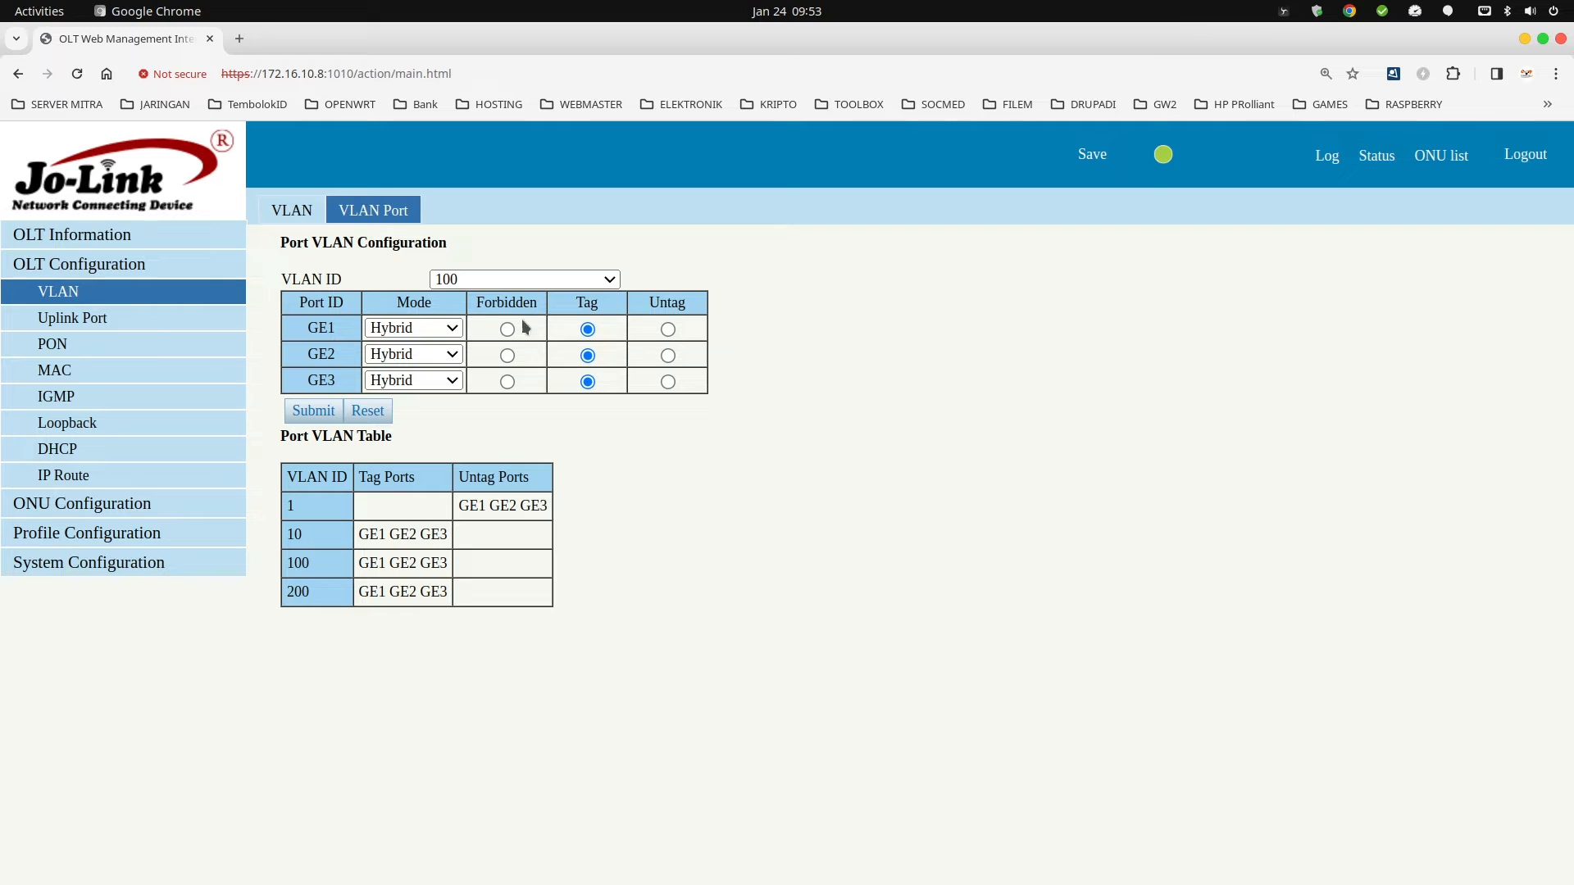
pyautogui.click(512, 279)
pyautogui.click(496, 353)
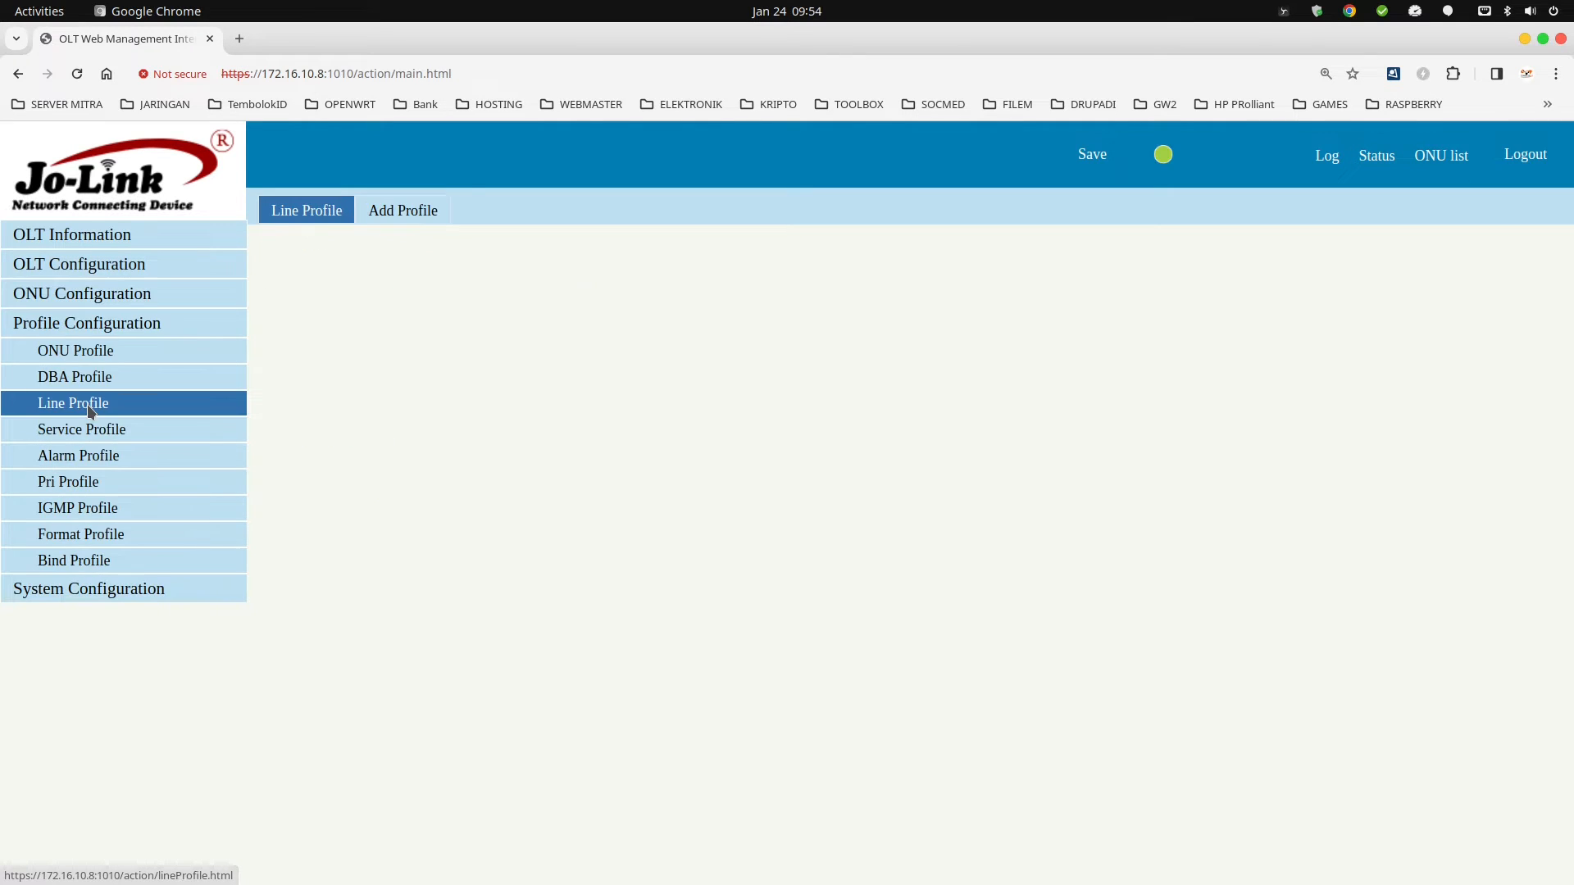
# Add line profile HOTSPOT-PPPoE in place of default name line_2 and open its details.
pyautogui.click(76, 350)
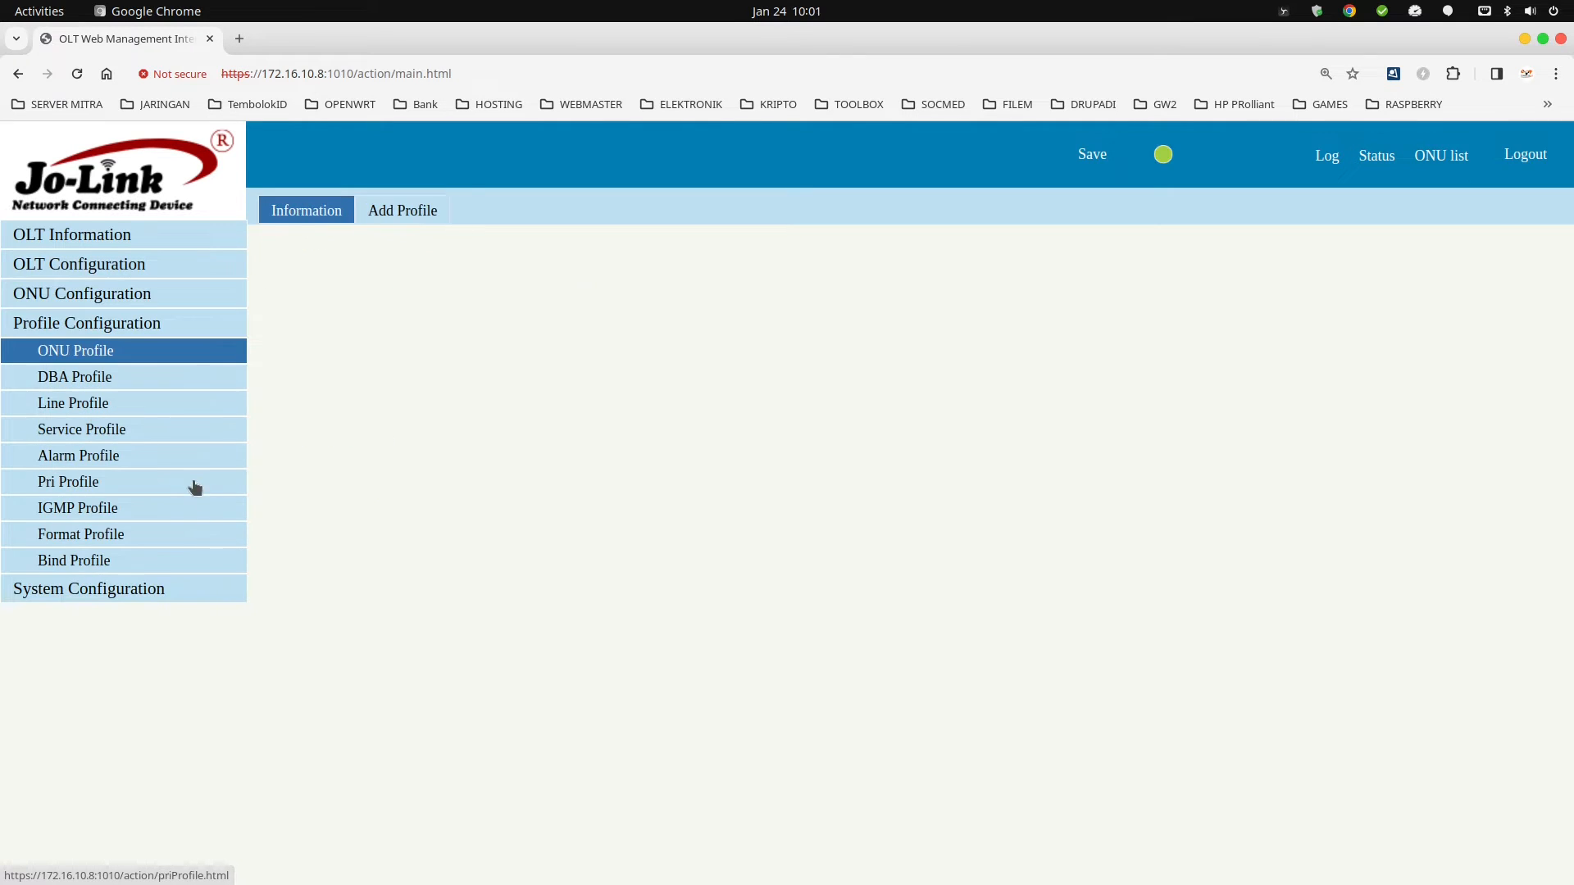
pyautogui.click(95, 407)
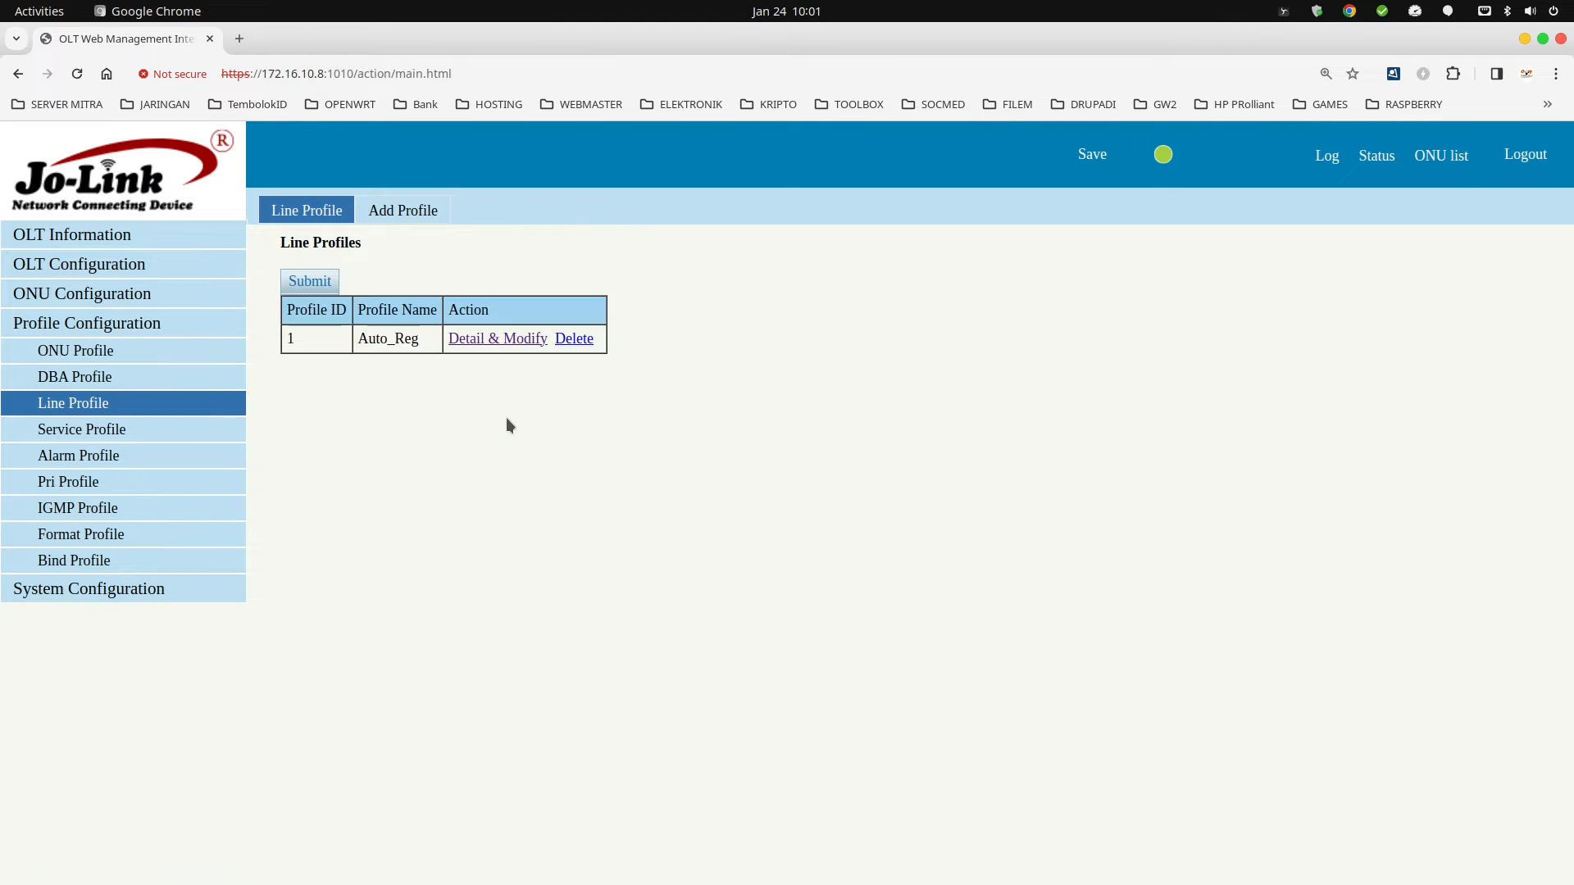
pyautogui.click(387, 213)
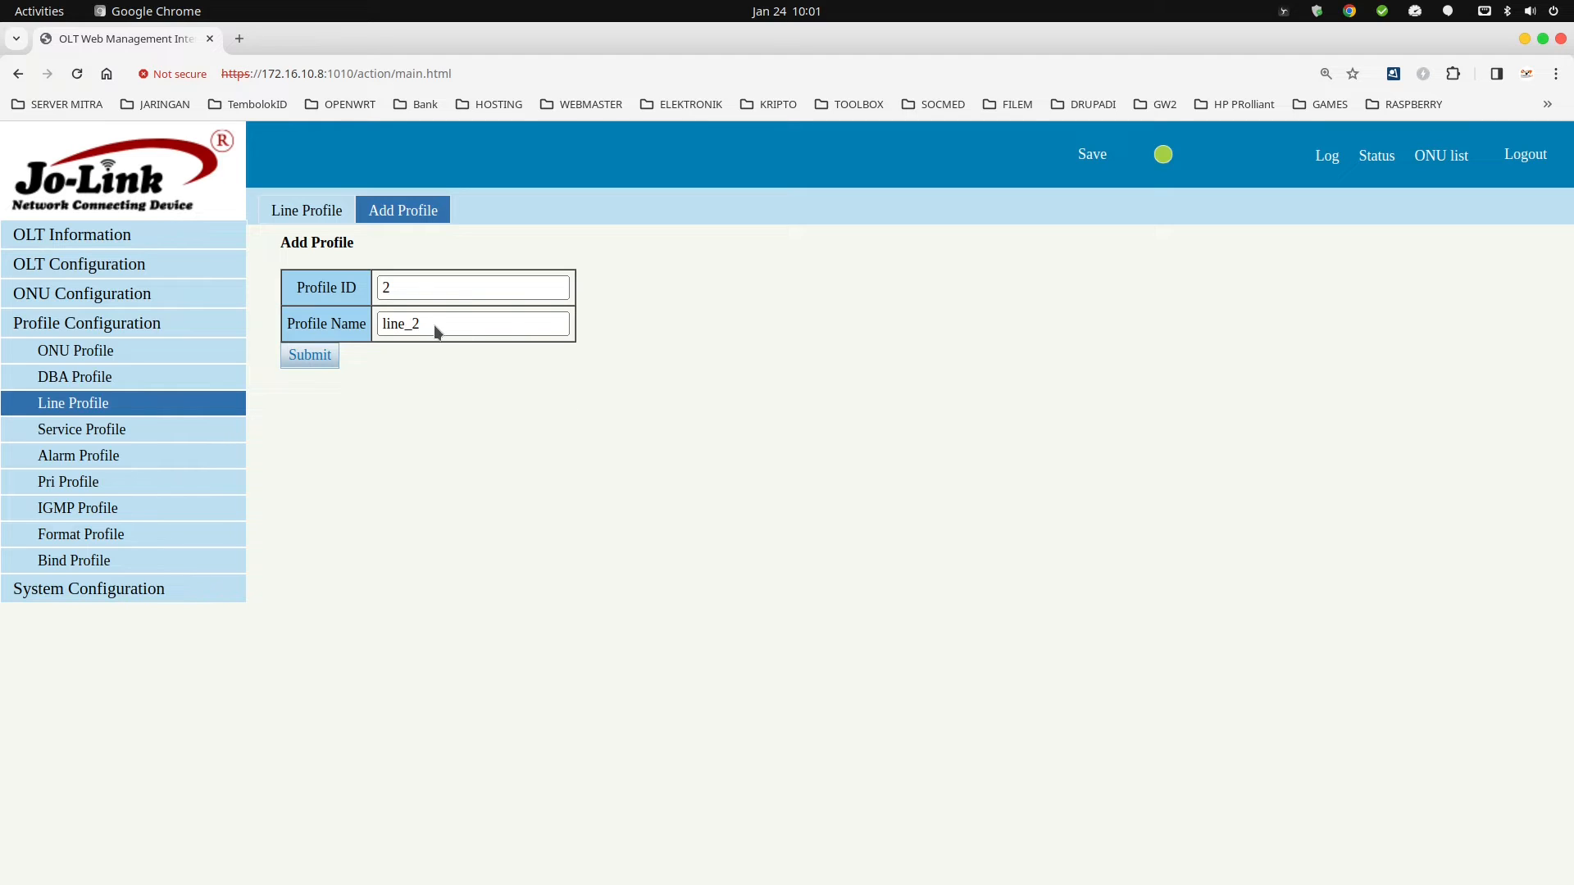
pyautogui.doubleClick(430, 320)
pyautogui.write('HO')
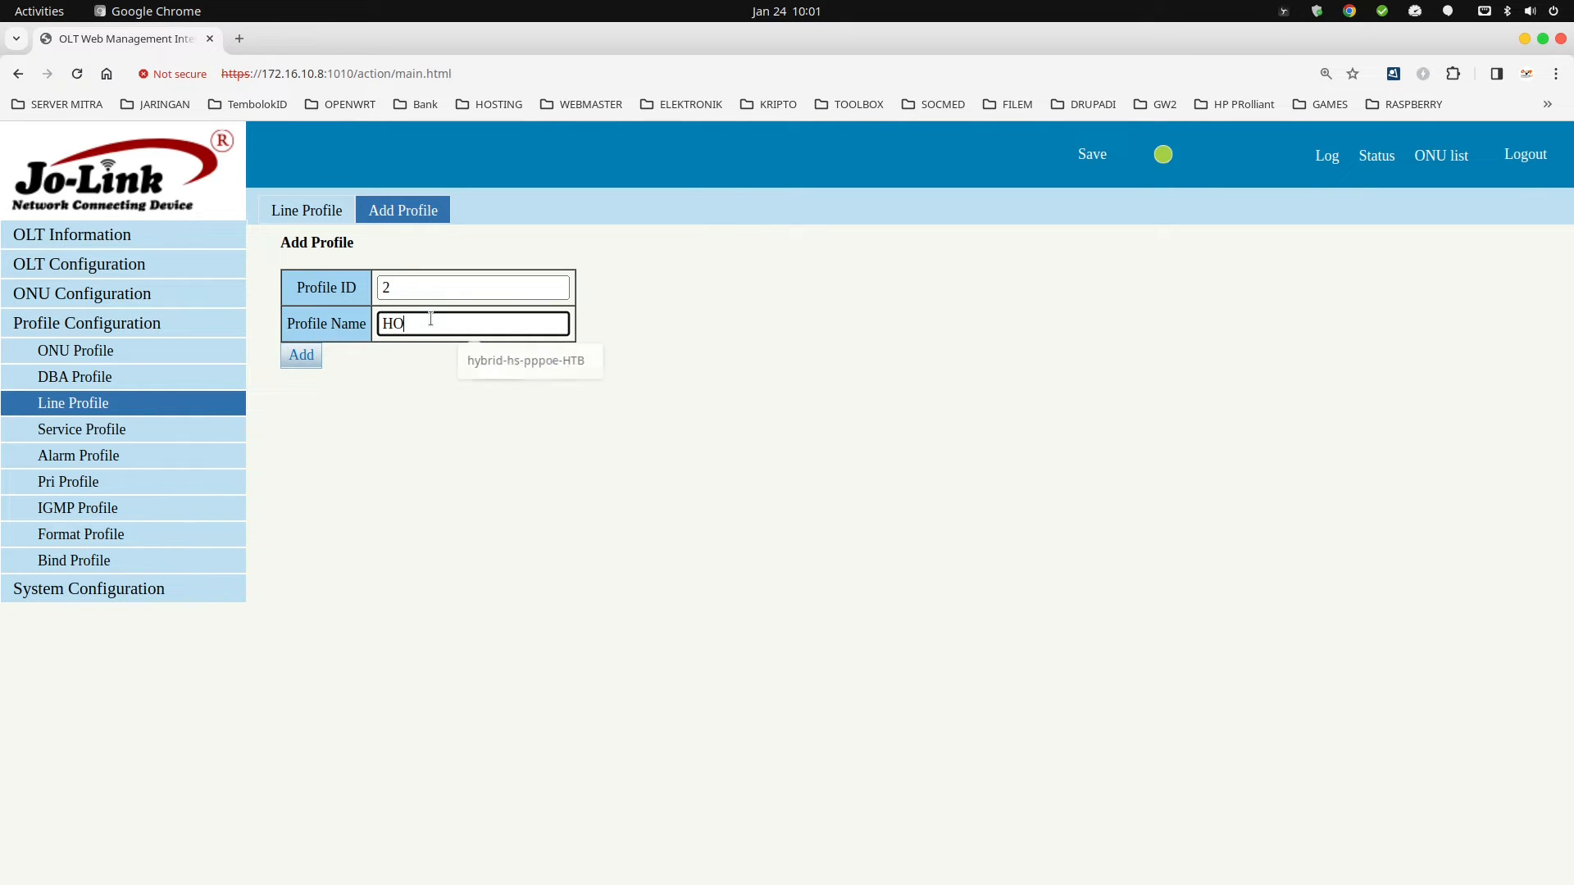
pyautogui.write('TSPOT-PPPoE')
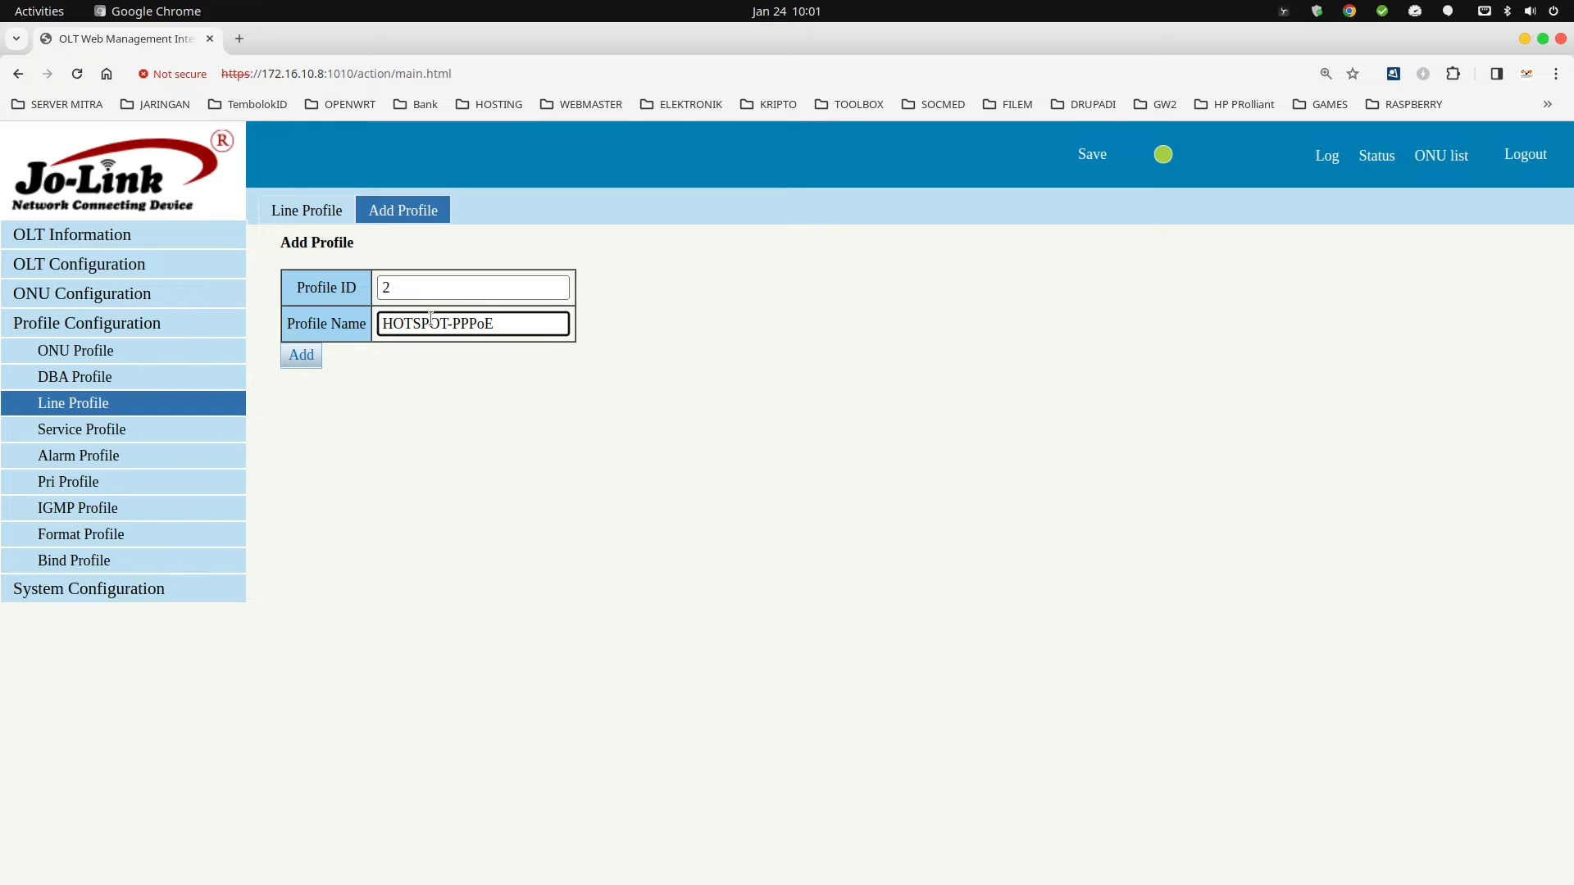
pyautogui.click(302, 358)
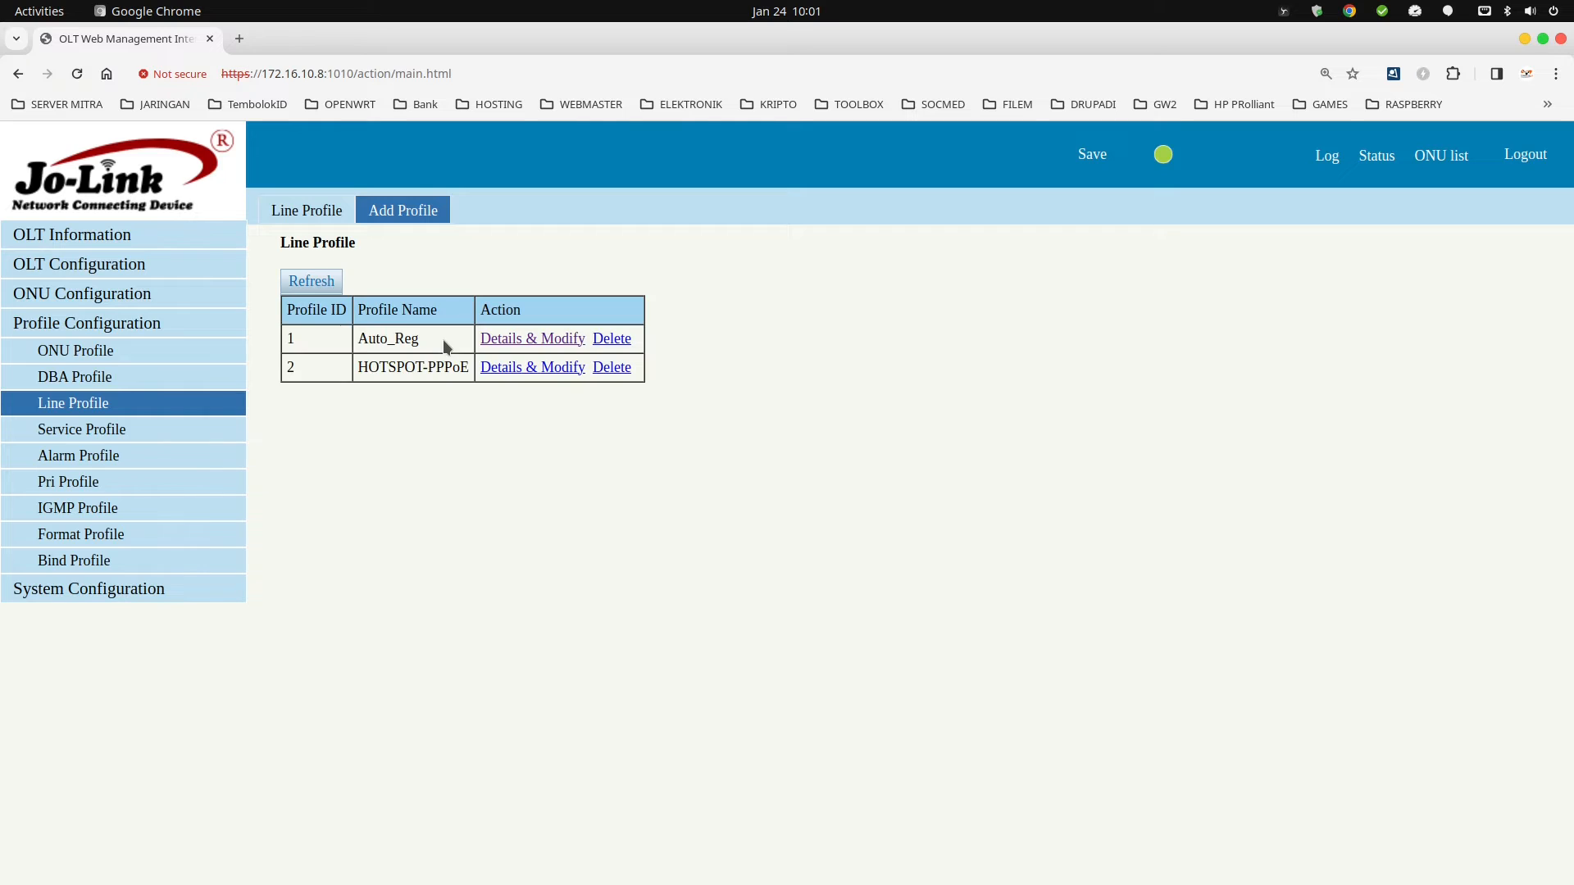
pyautogui.click(520, 367)
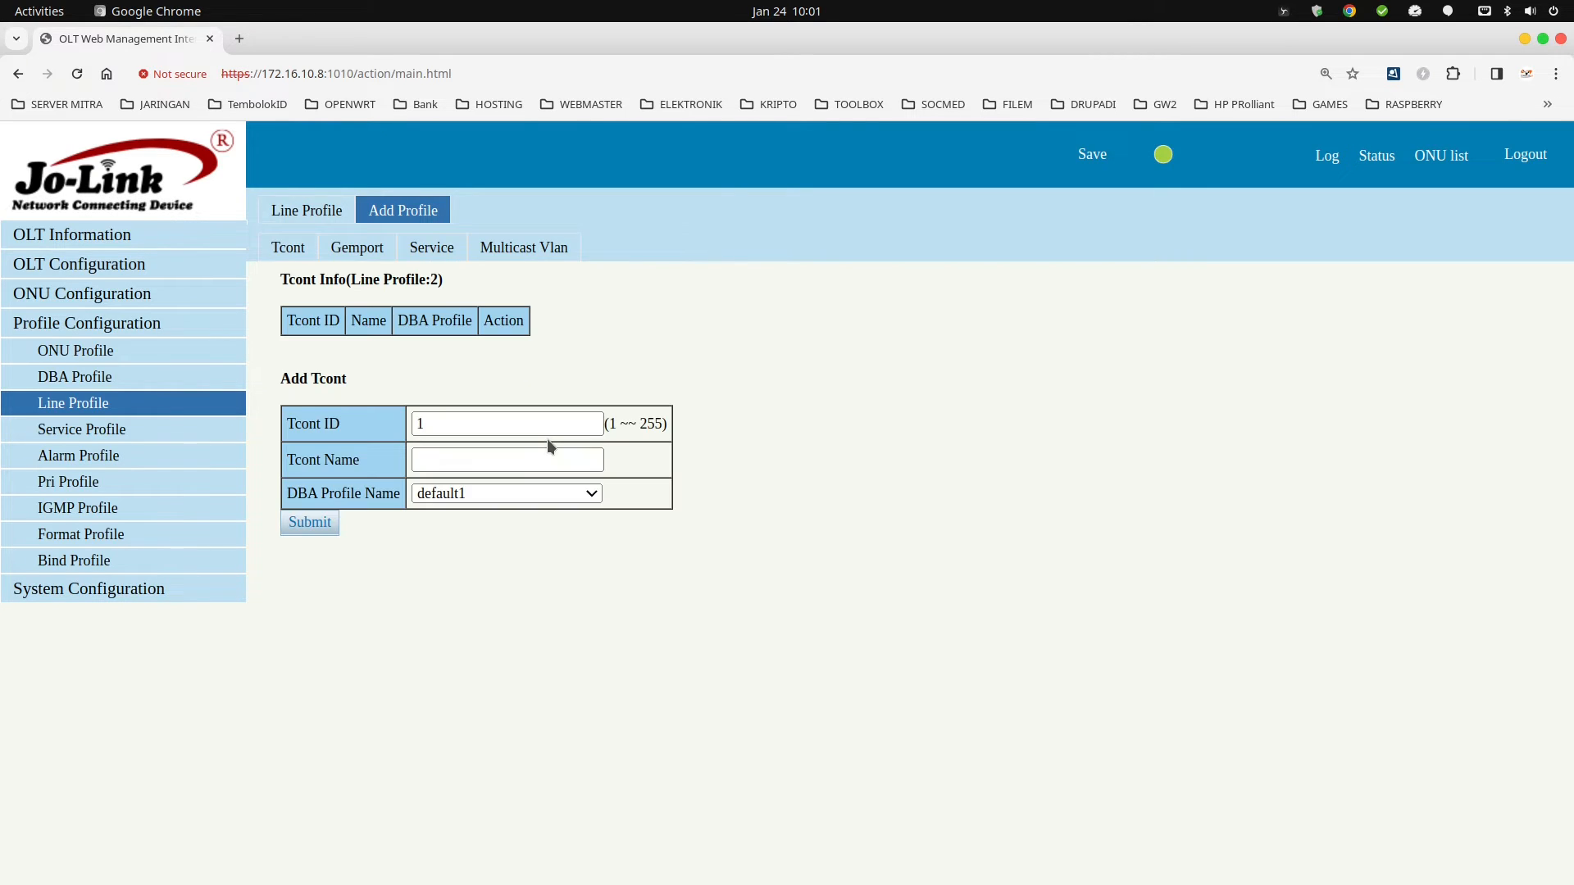
# Add T-CONT 1 named Hs-PPPoE to line profile 2.
pyautogui.click(449, 455)
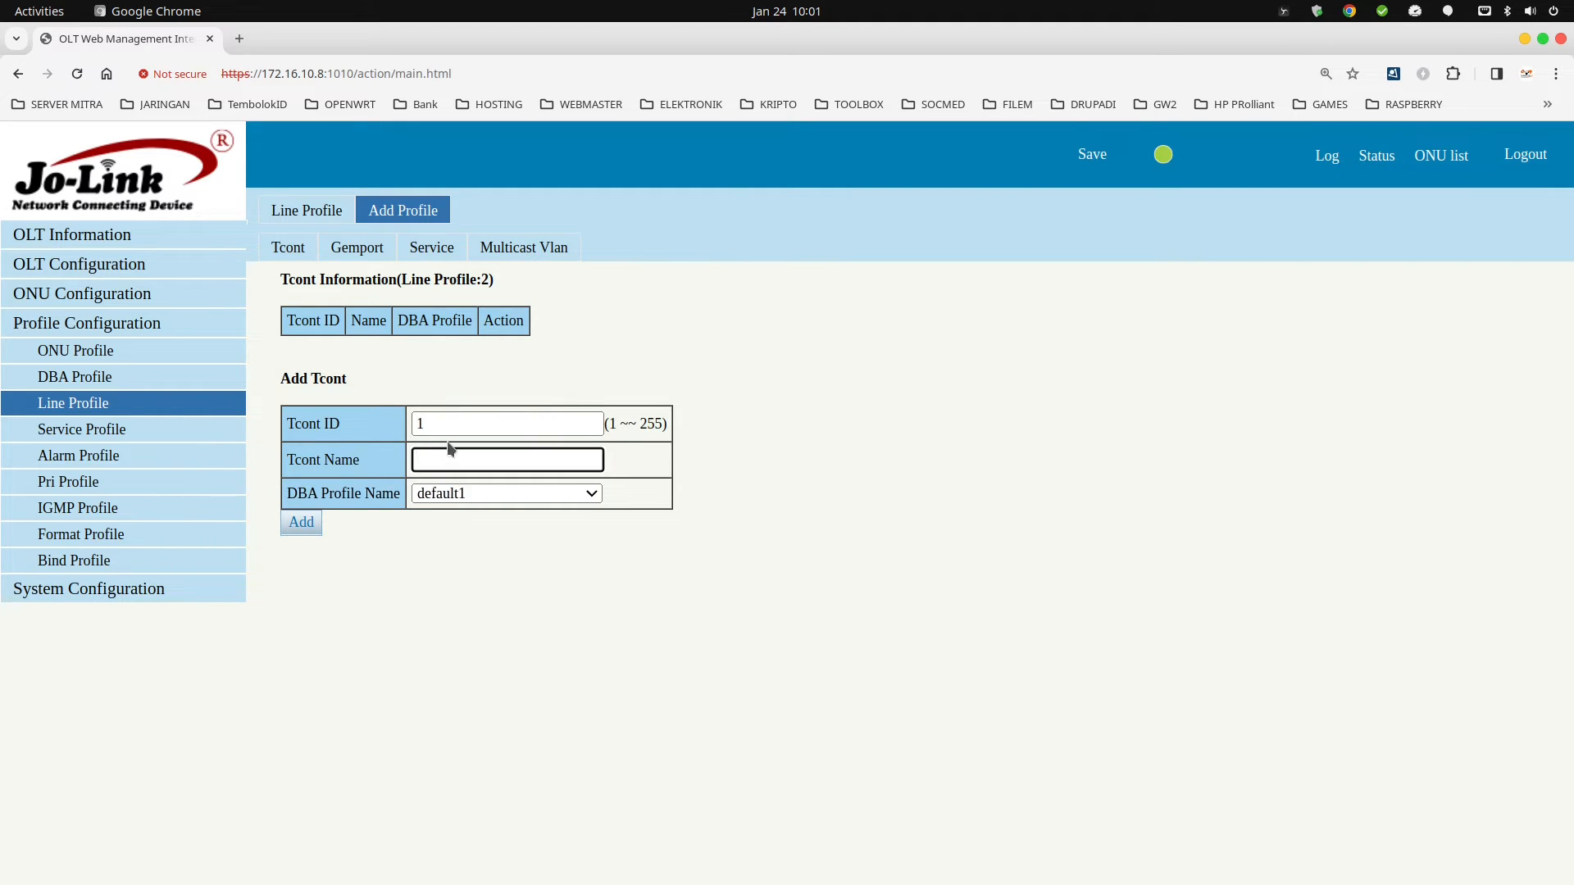
pyautogui.write('Hs-PPPoE')
pyautogui.click(303, 523)
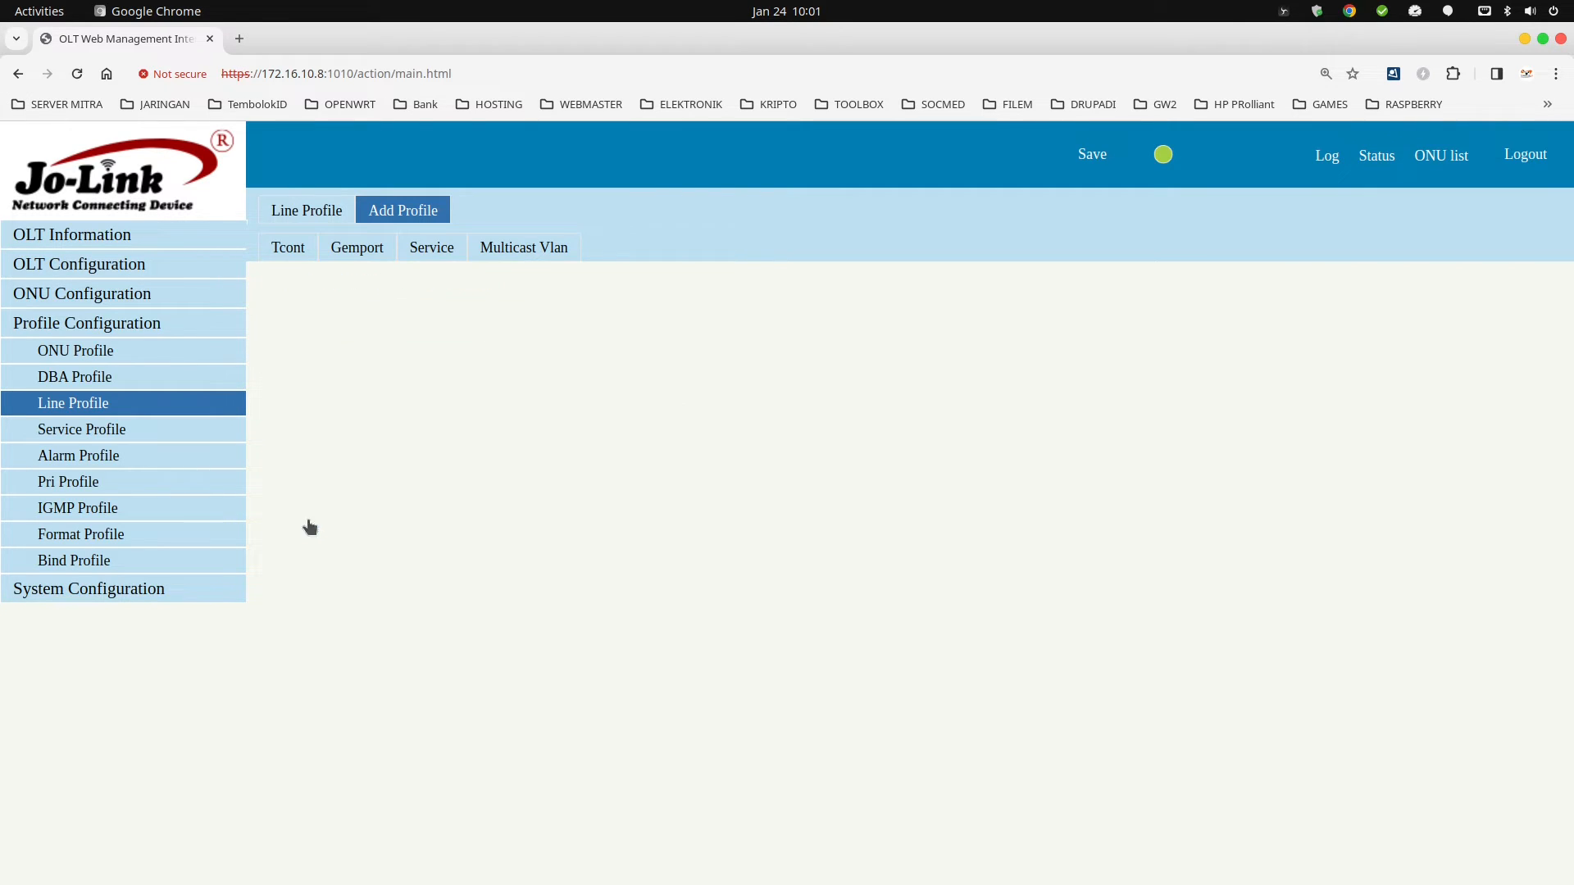
# Add gemport HS-PPPoE to the profile, then go to its Service settings.
pyautogui.click(353, 250)
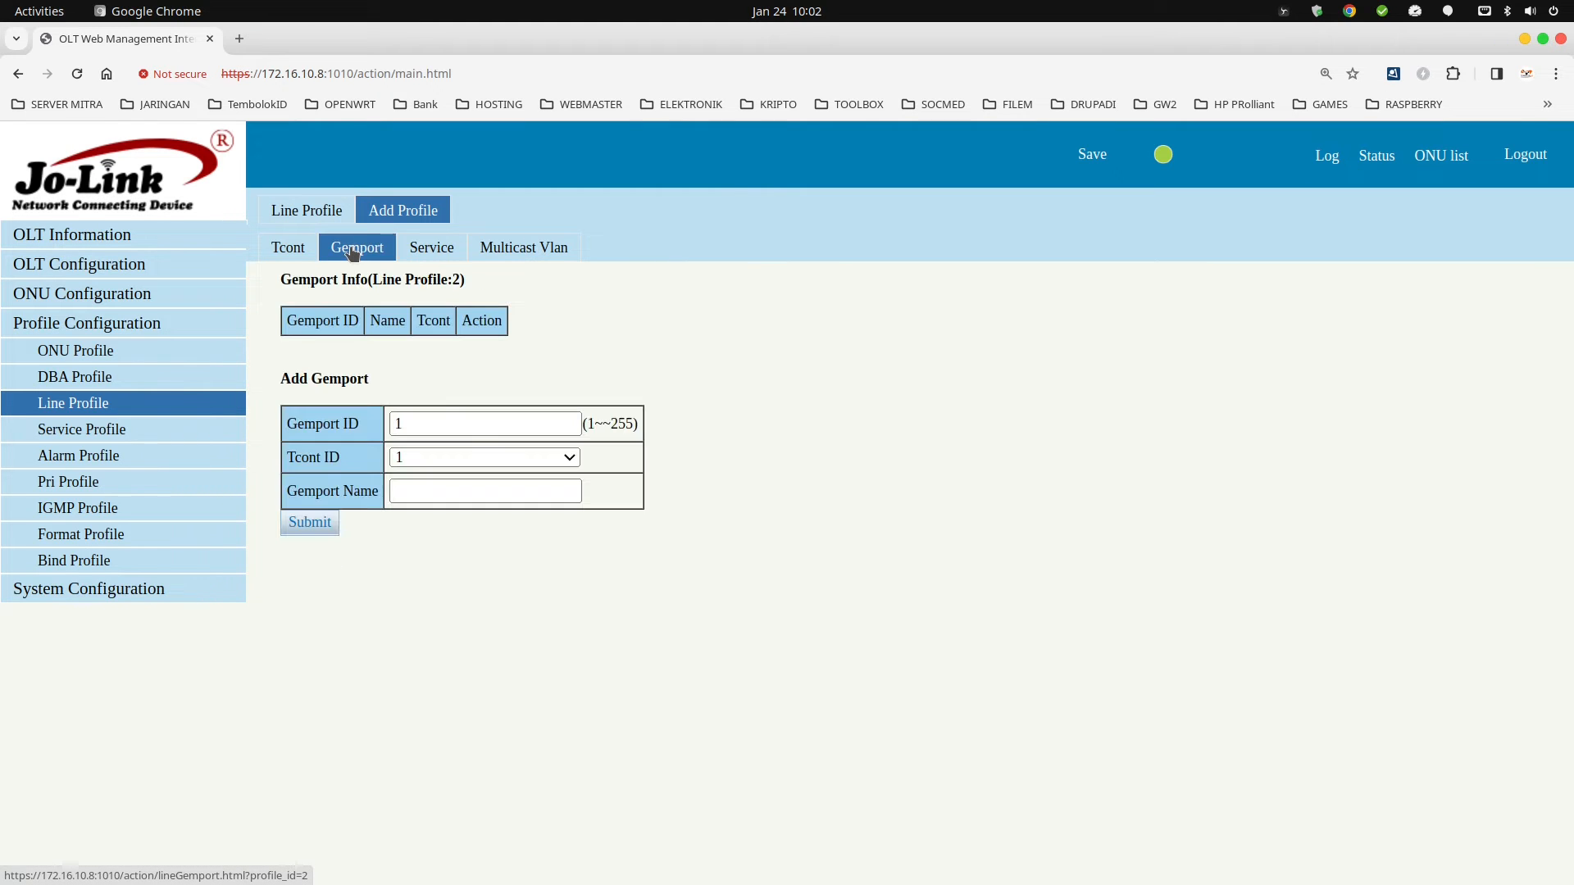
pyautogui.click(400, 490)
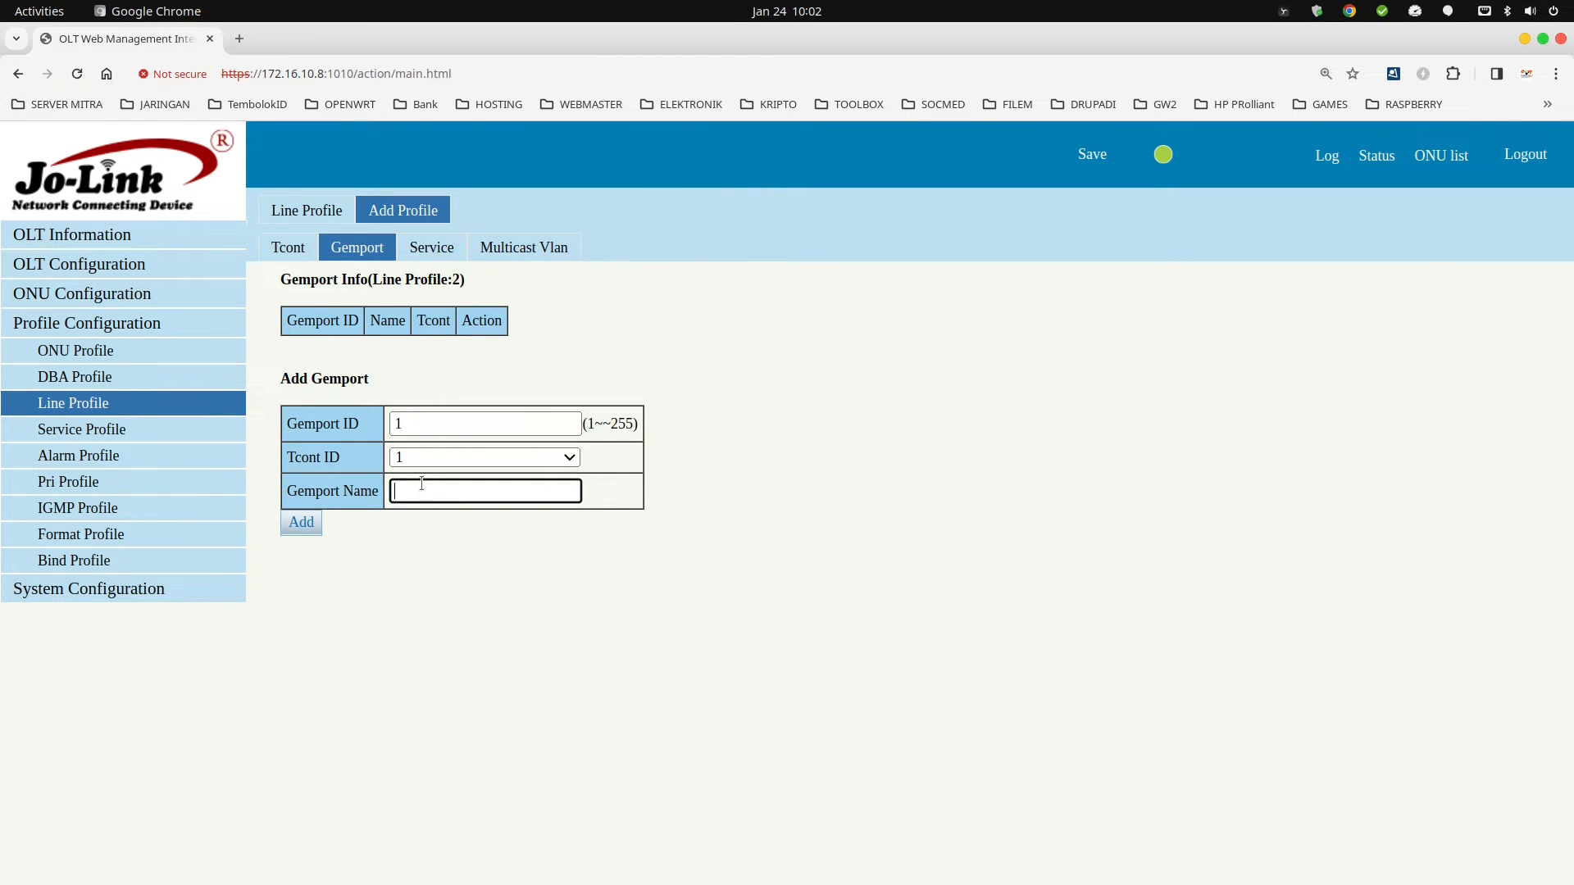
pyautogui.write('HS-PPPoE')
pyautogui.click(300, 525)
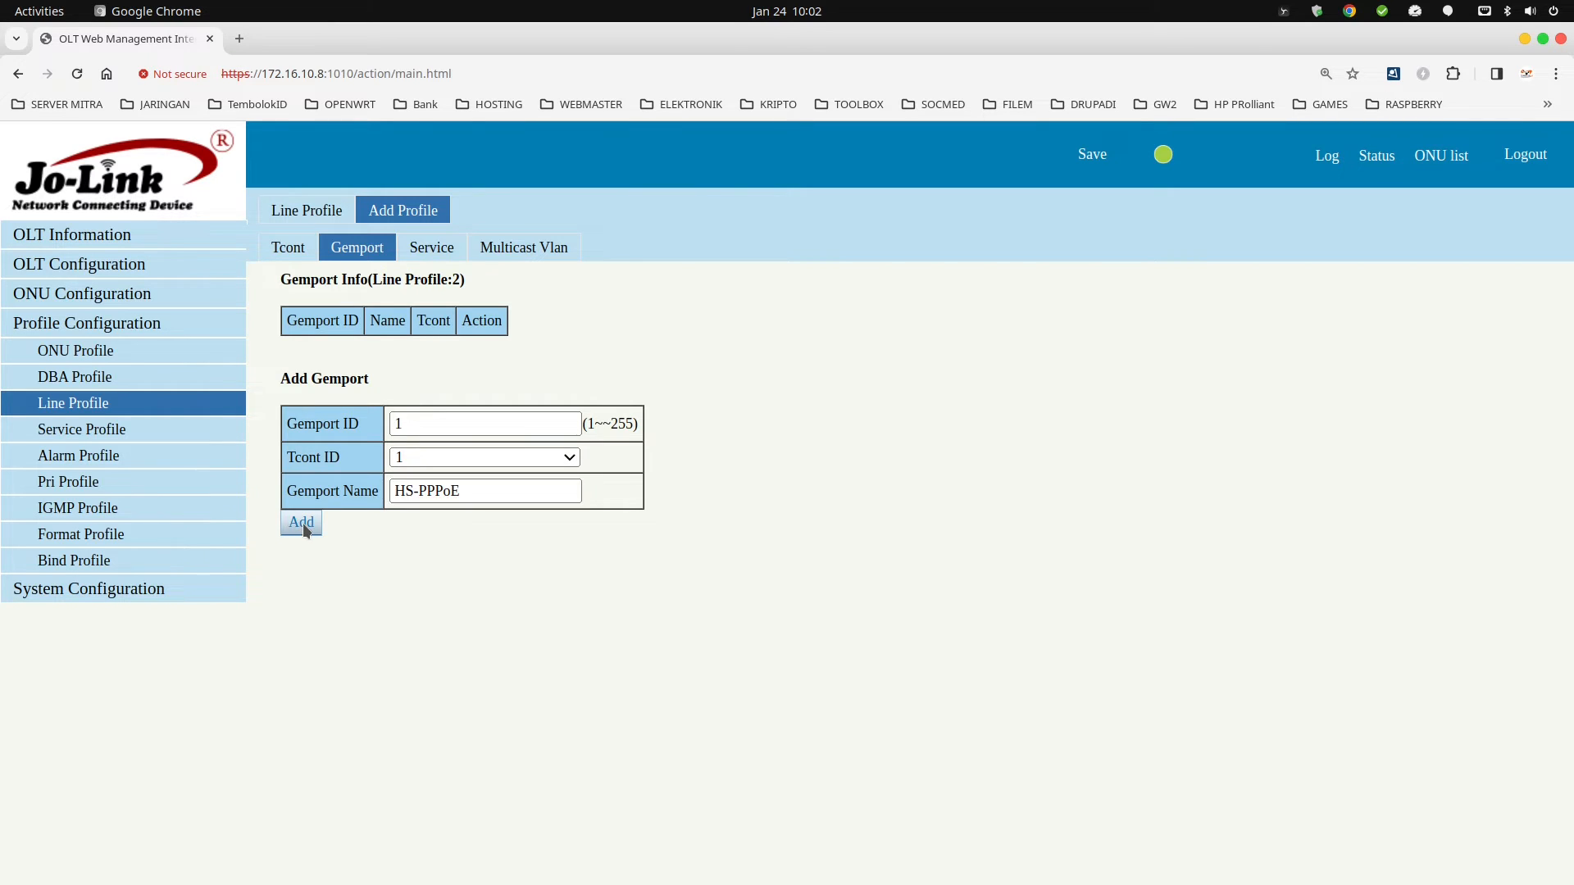
pyautogui.click(432, 249)
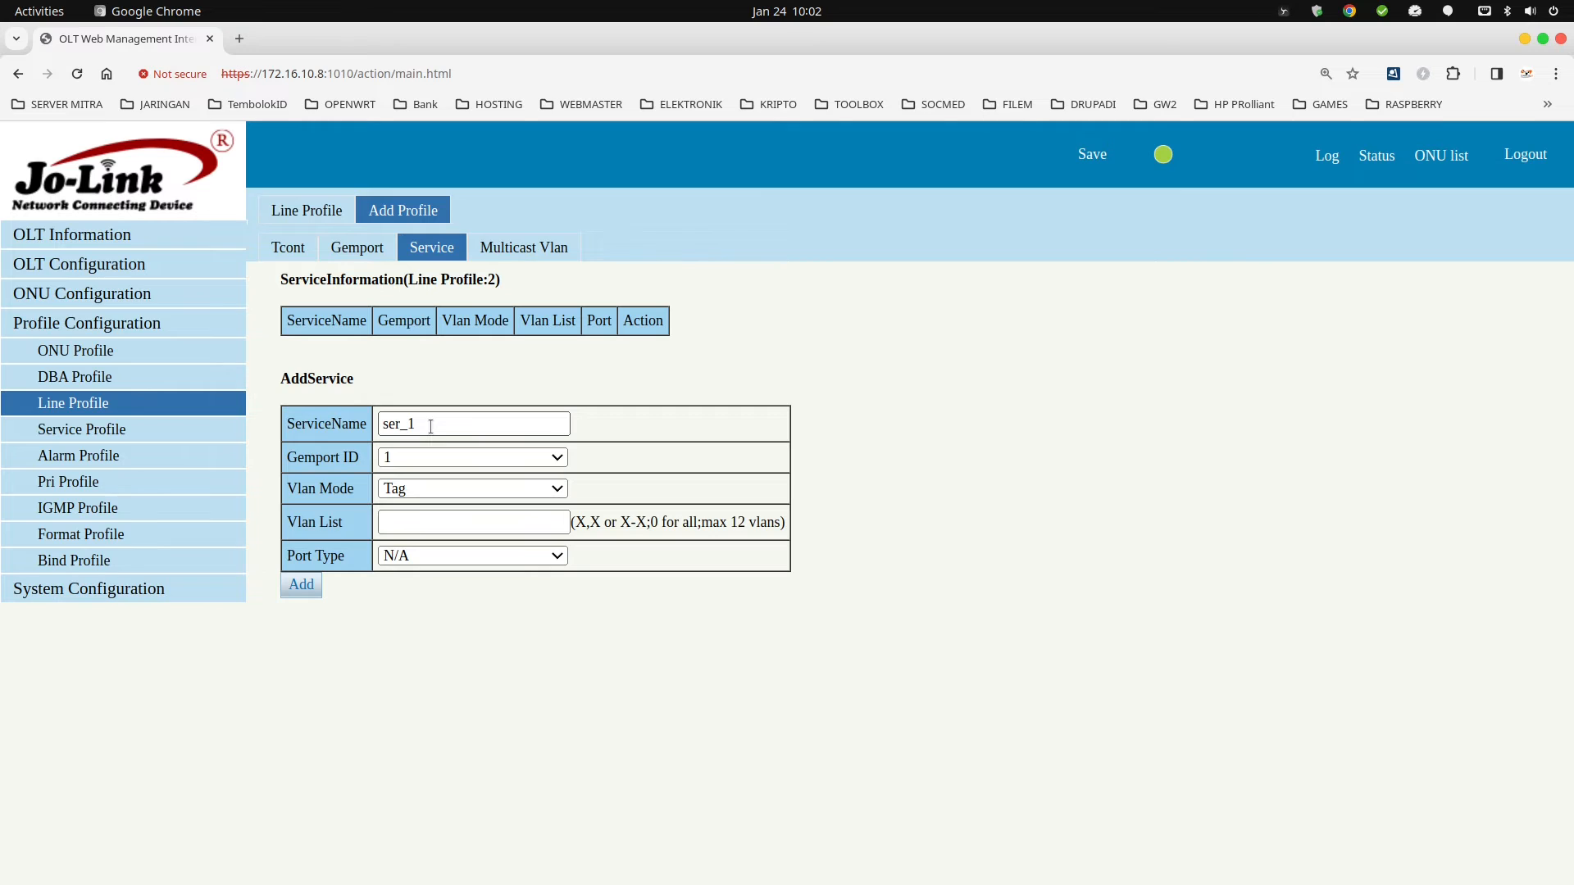
# Name the new service HS-PPPoE-Remote, replacing the default service name.
pyautogui.moveTo(430, 426); pyautogui.dragTo(311, 421)
pyautogui.write('Hotspot')
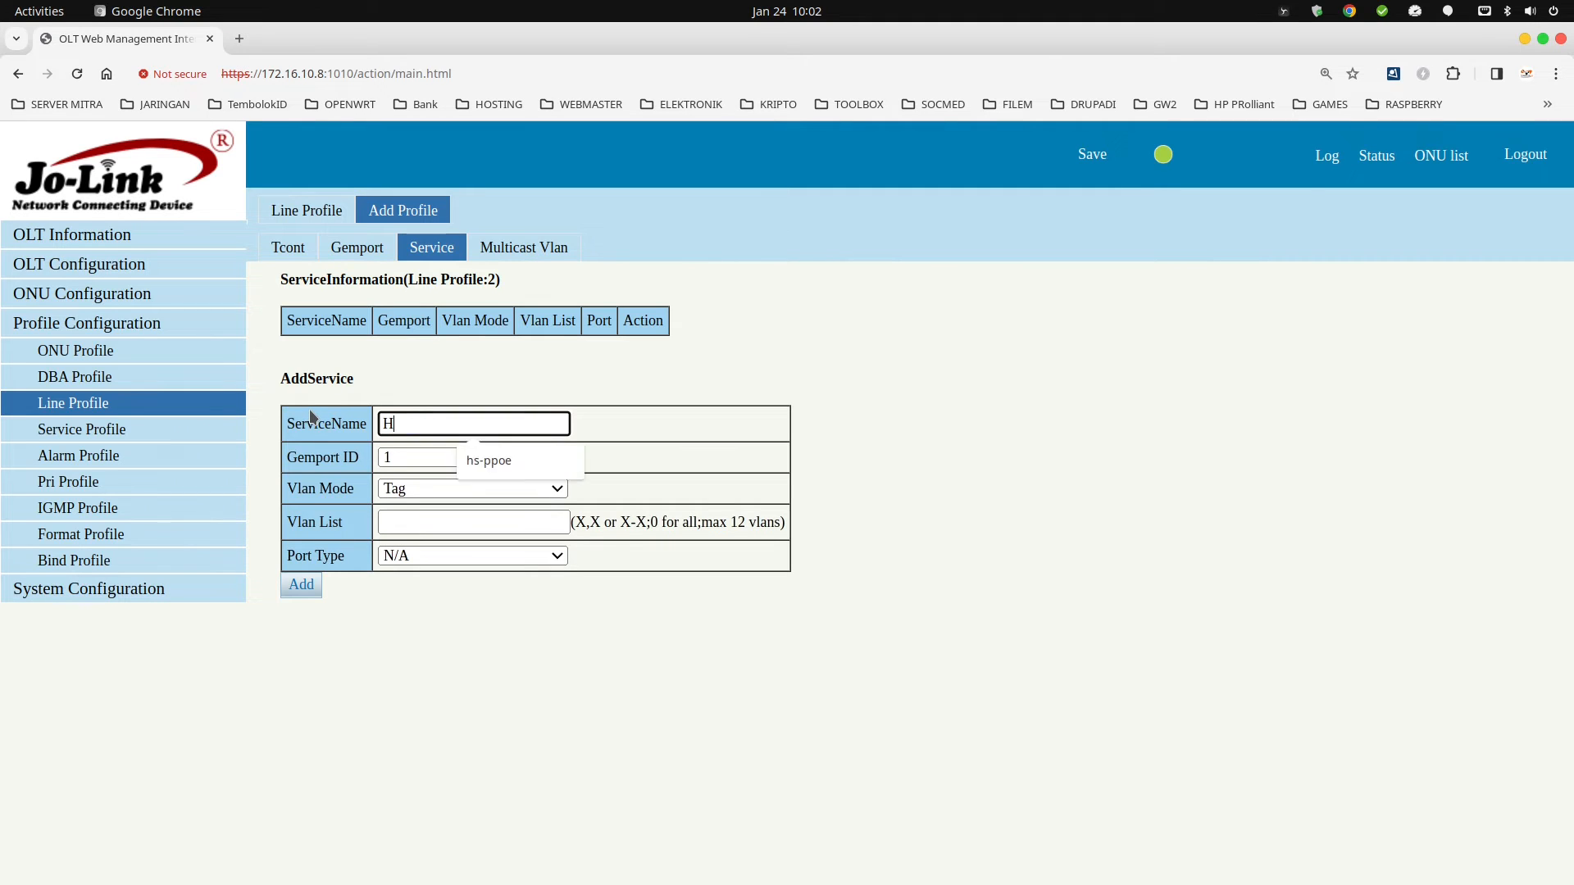
pyautogui.press('BackSpace')
pyautogui.press('BackSpace')
pyautogui.press('BackSpace')
pyautogui.press('BackSpace')
pyautogui.press('BackSpace')
pyautogui.press('BackSpace')
pyautogui.press('BackSpace')
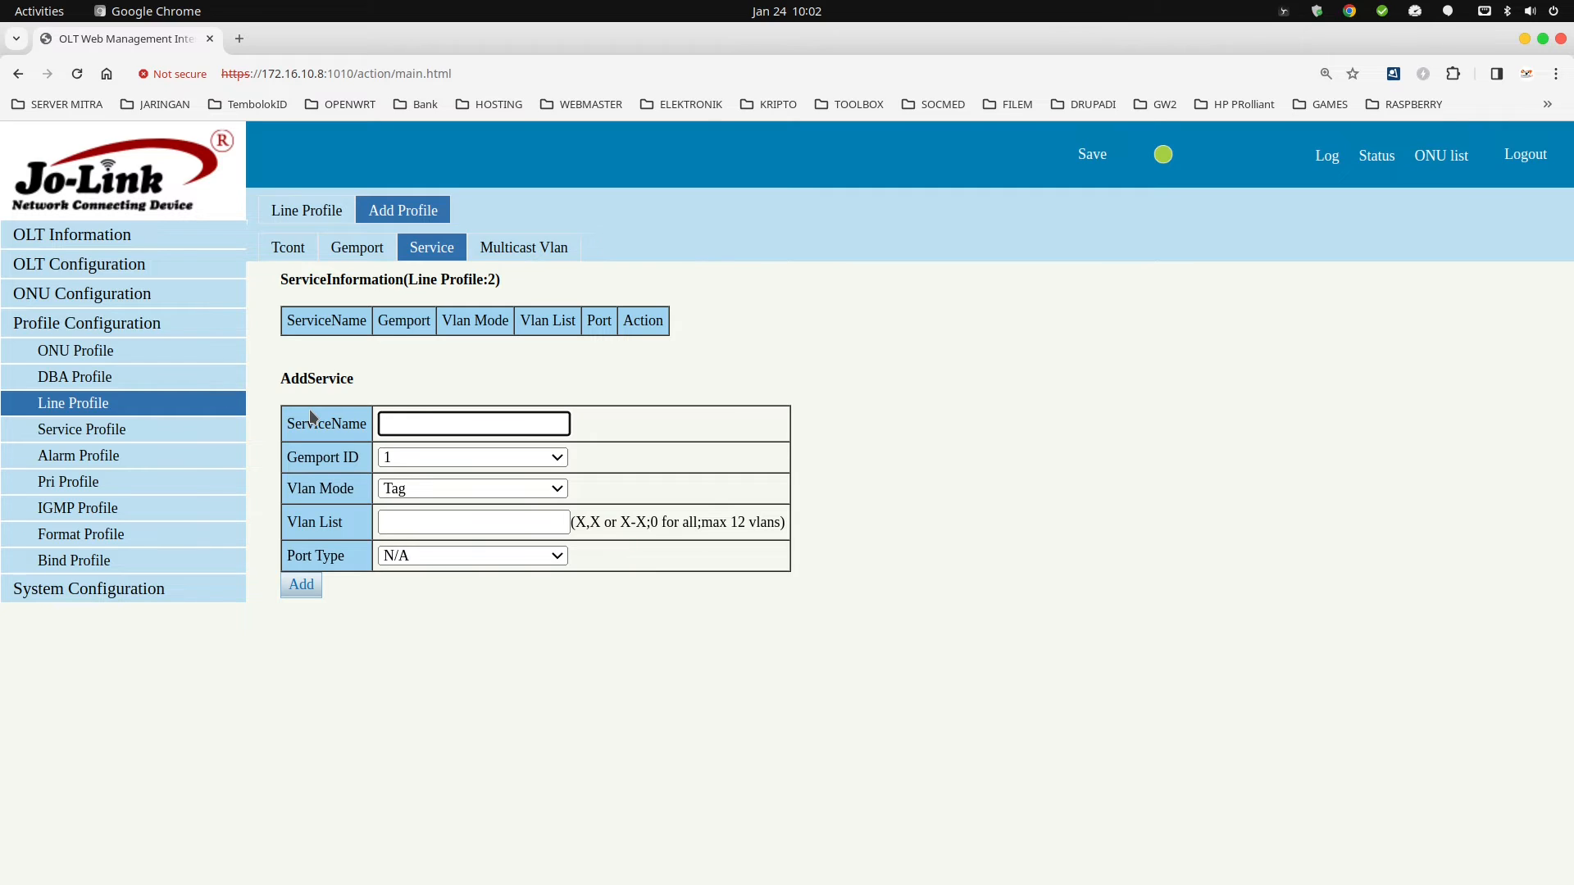
pyautogui.write('Remote')
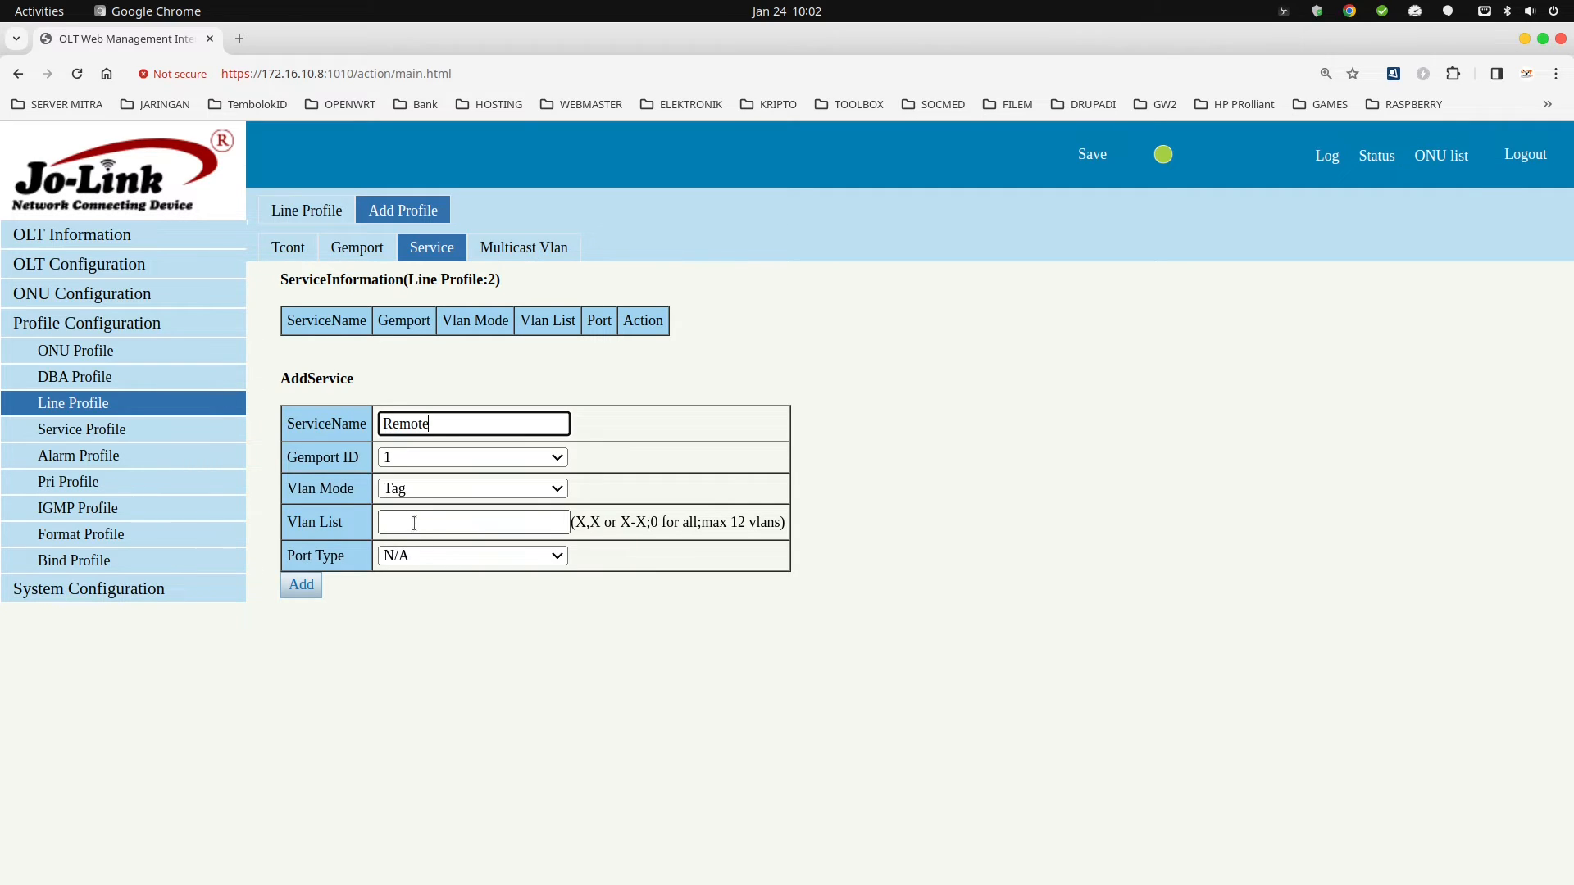
pyautogui.hotkey('ctrl', 'a')
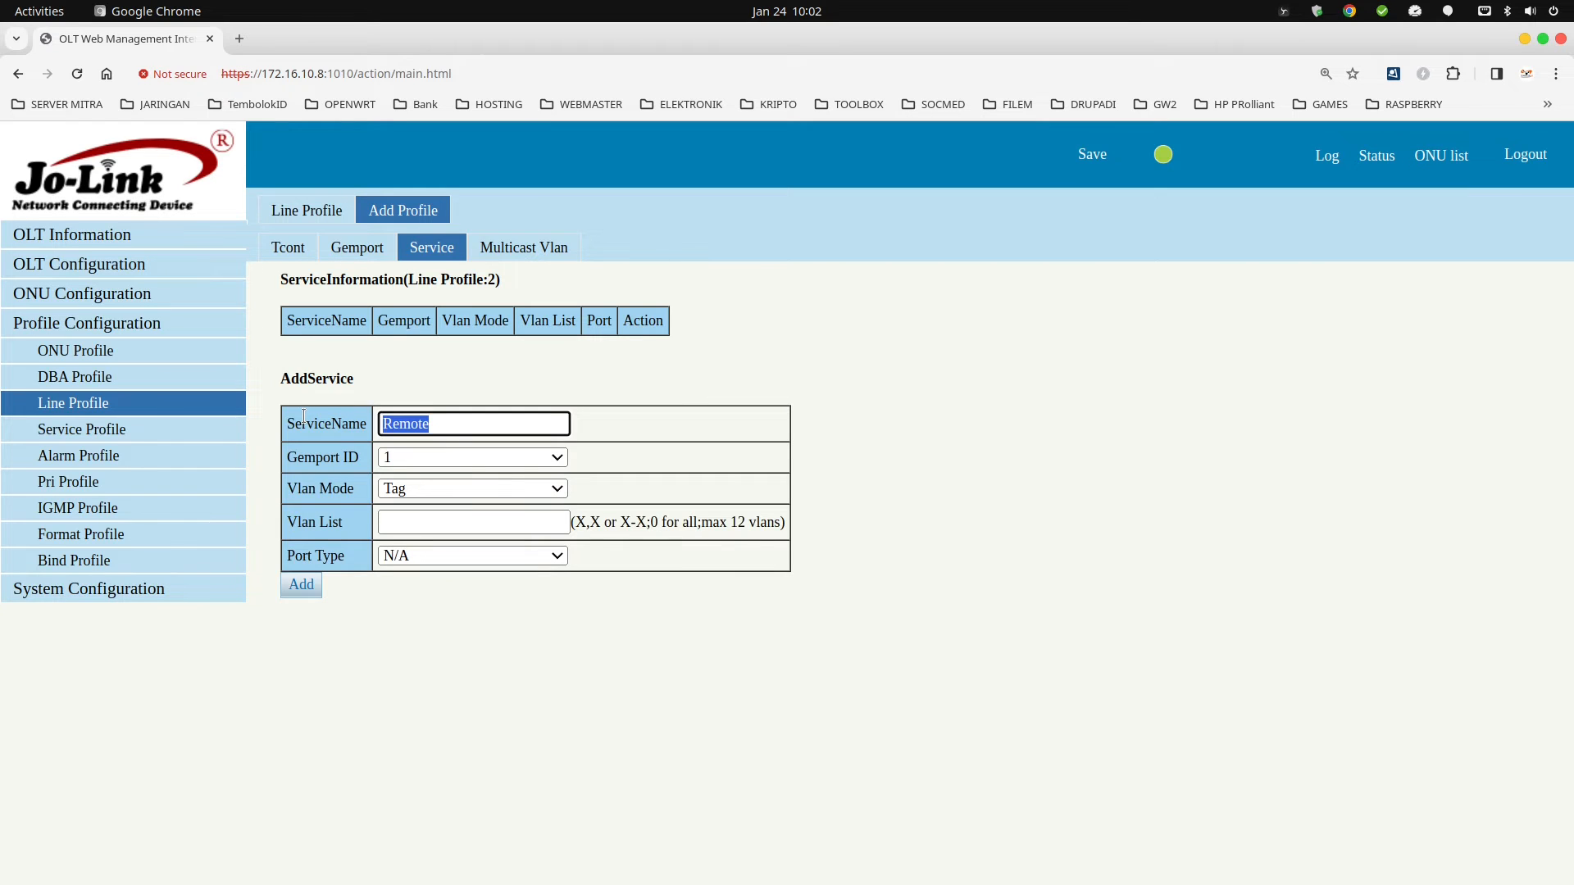
pyautogui.write('HS-')
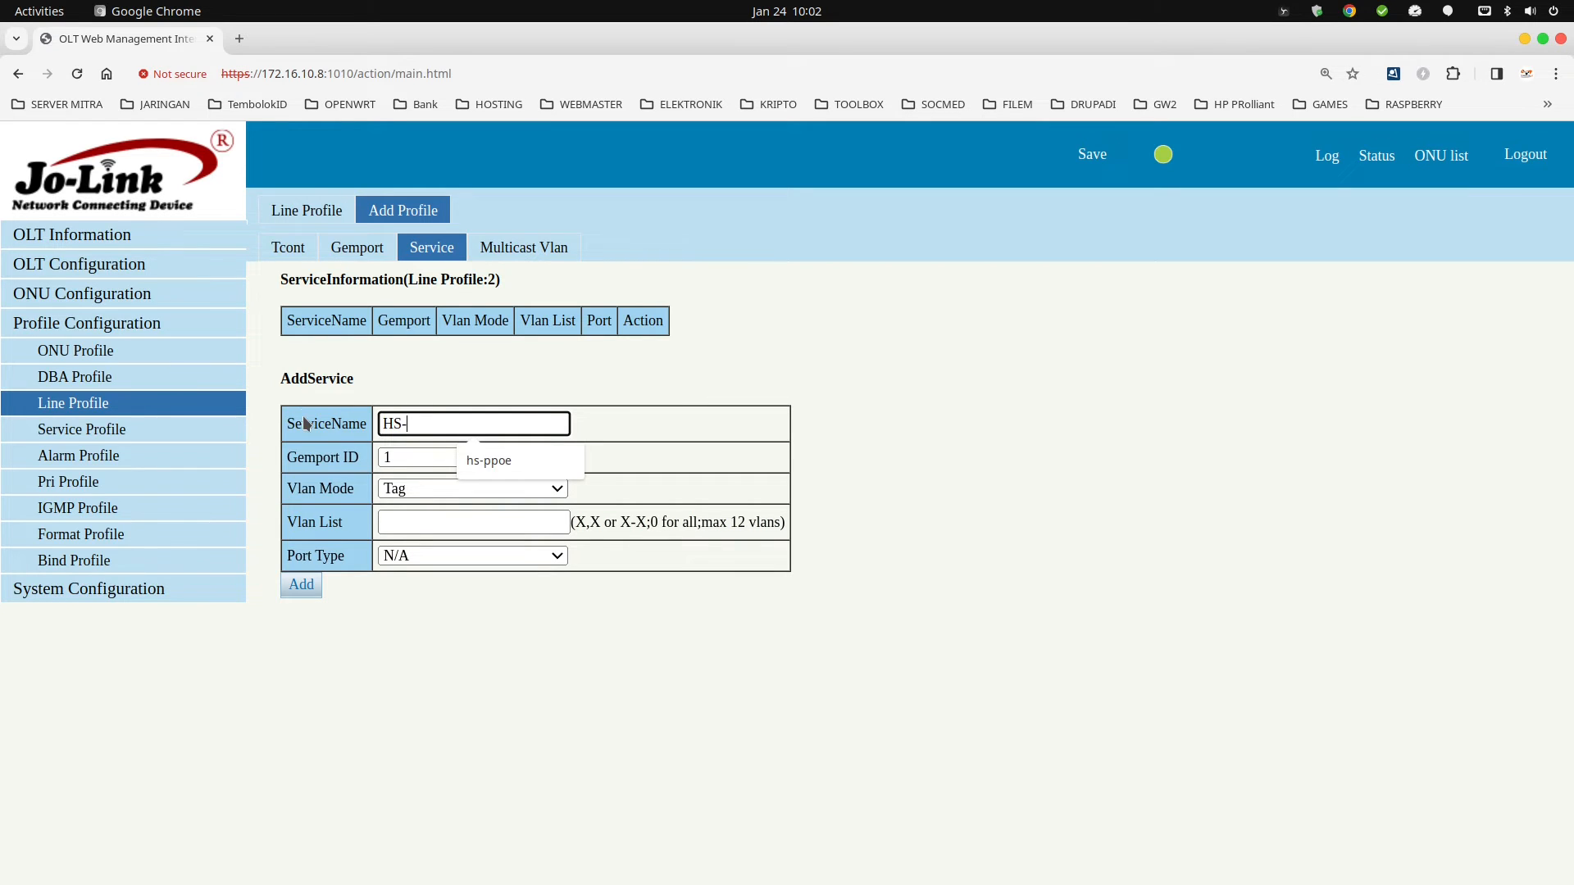
pyautogui.write('PPPoE')
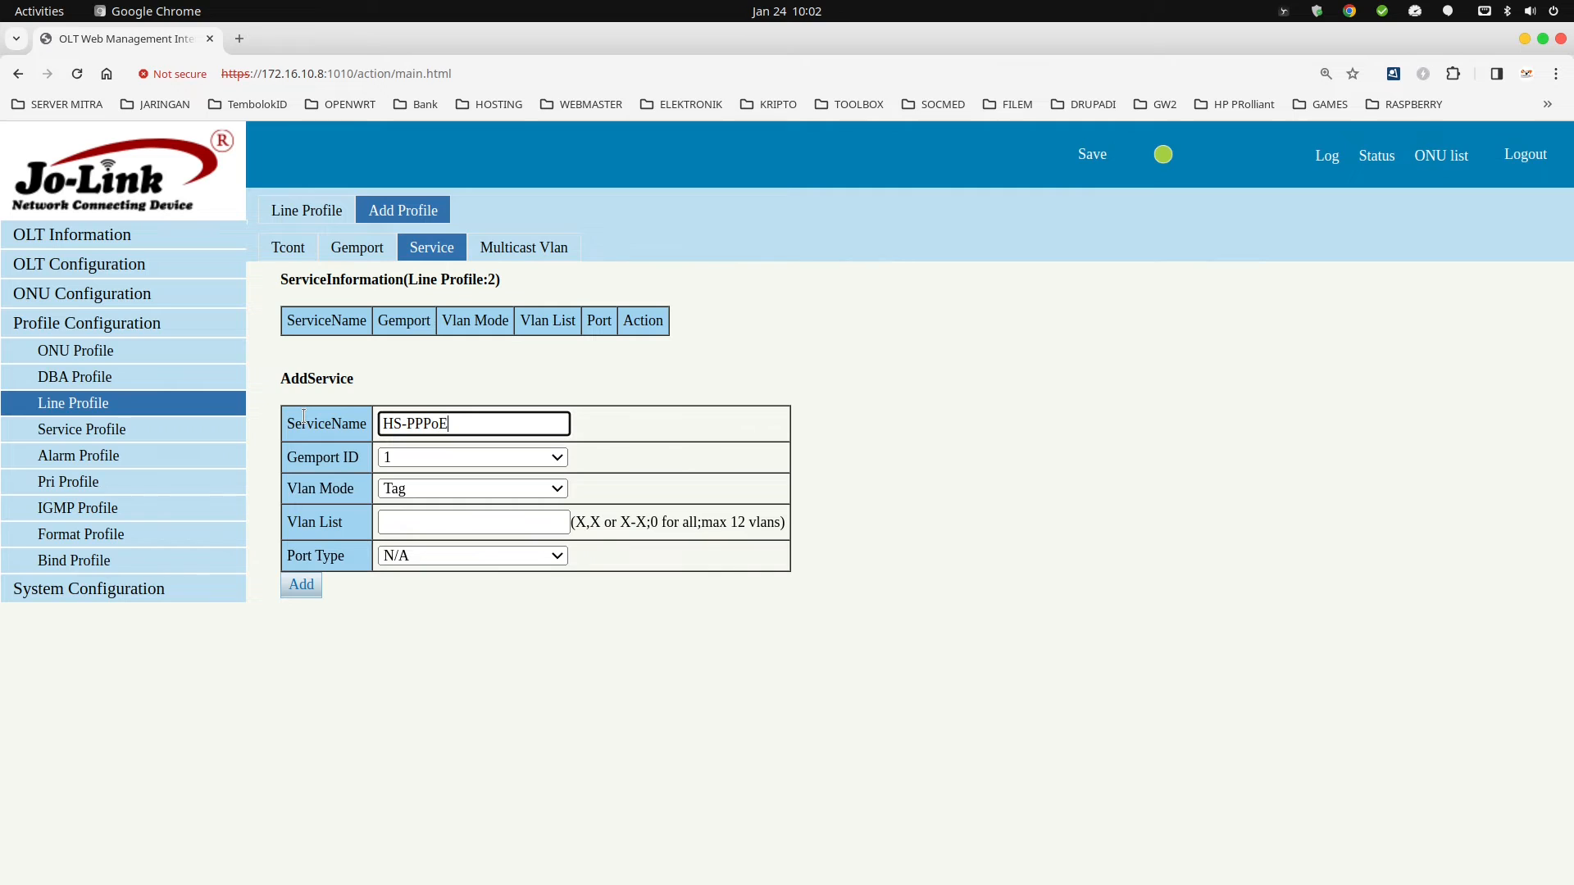
pyautogui.write('-Remote')
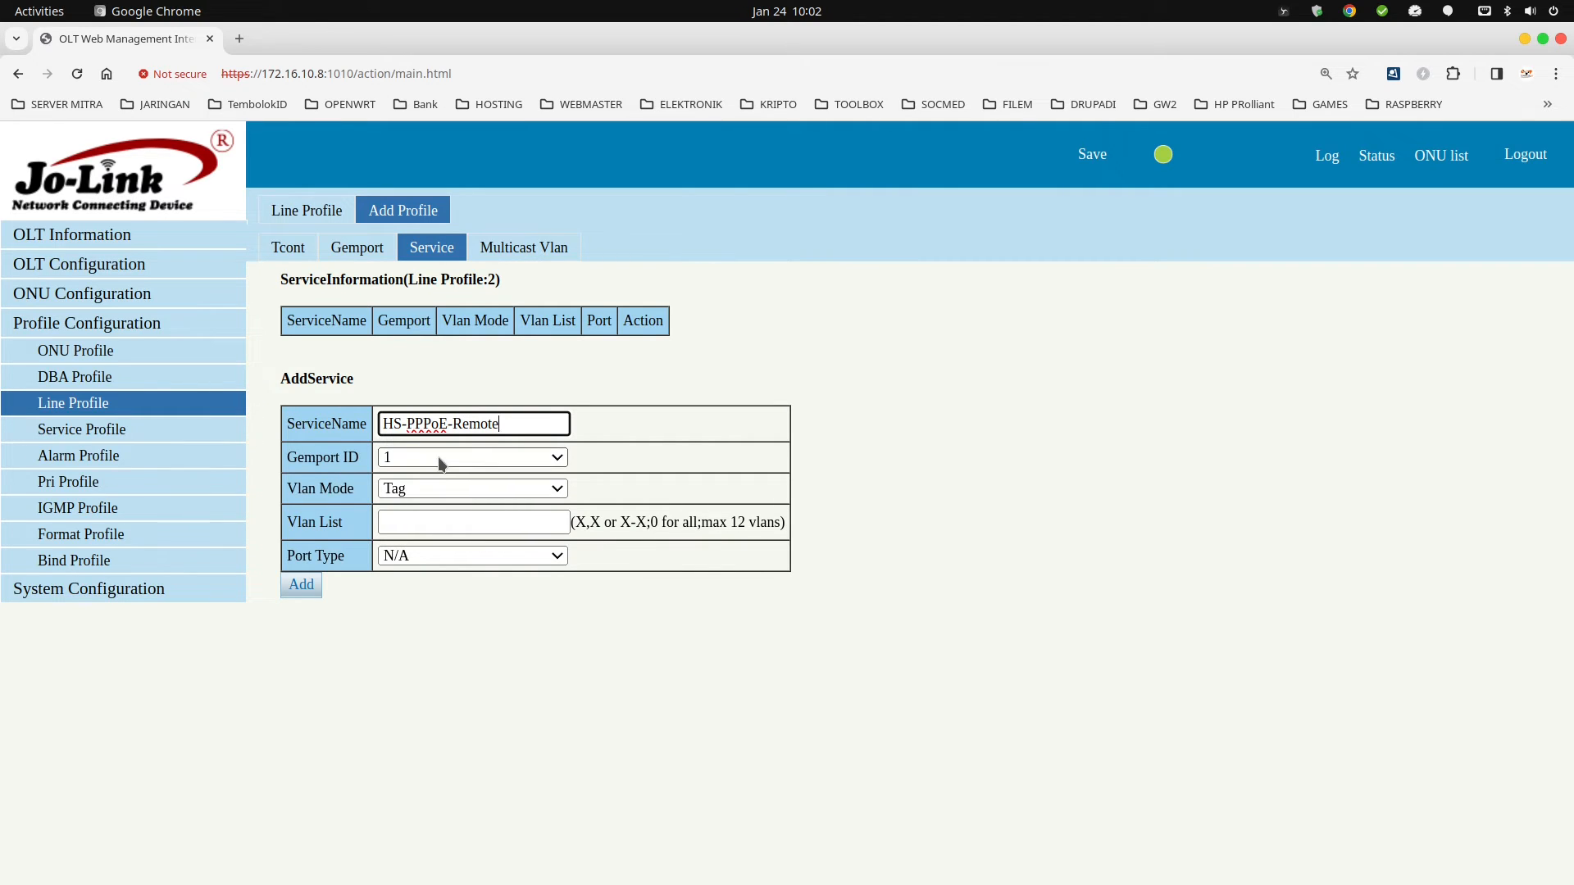
# Enter VLAN list 10,100,200 in Tag mode and add the service to line profile 2.
pyautogui.click(448, 521)
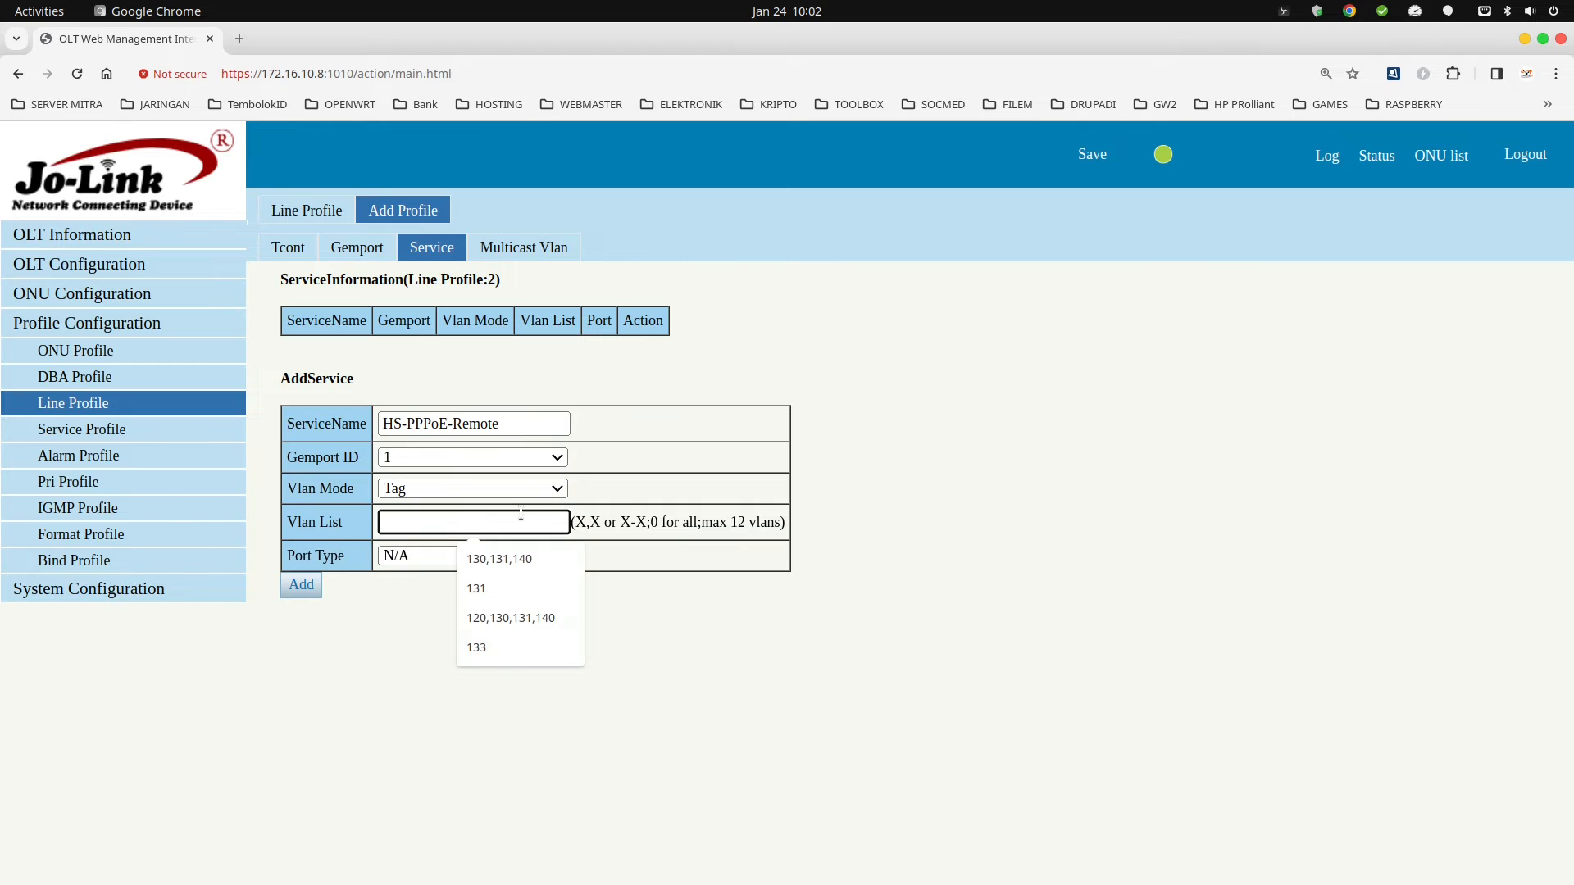
pyautogui.write('10')
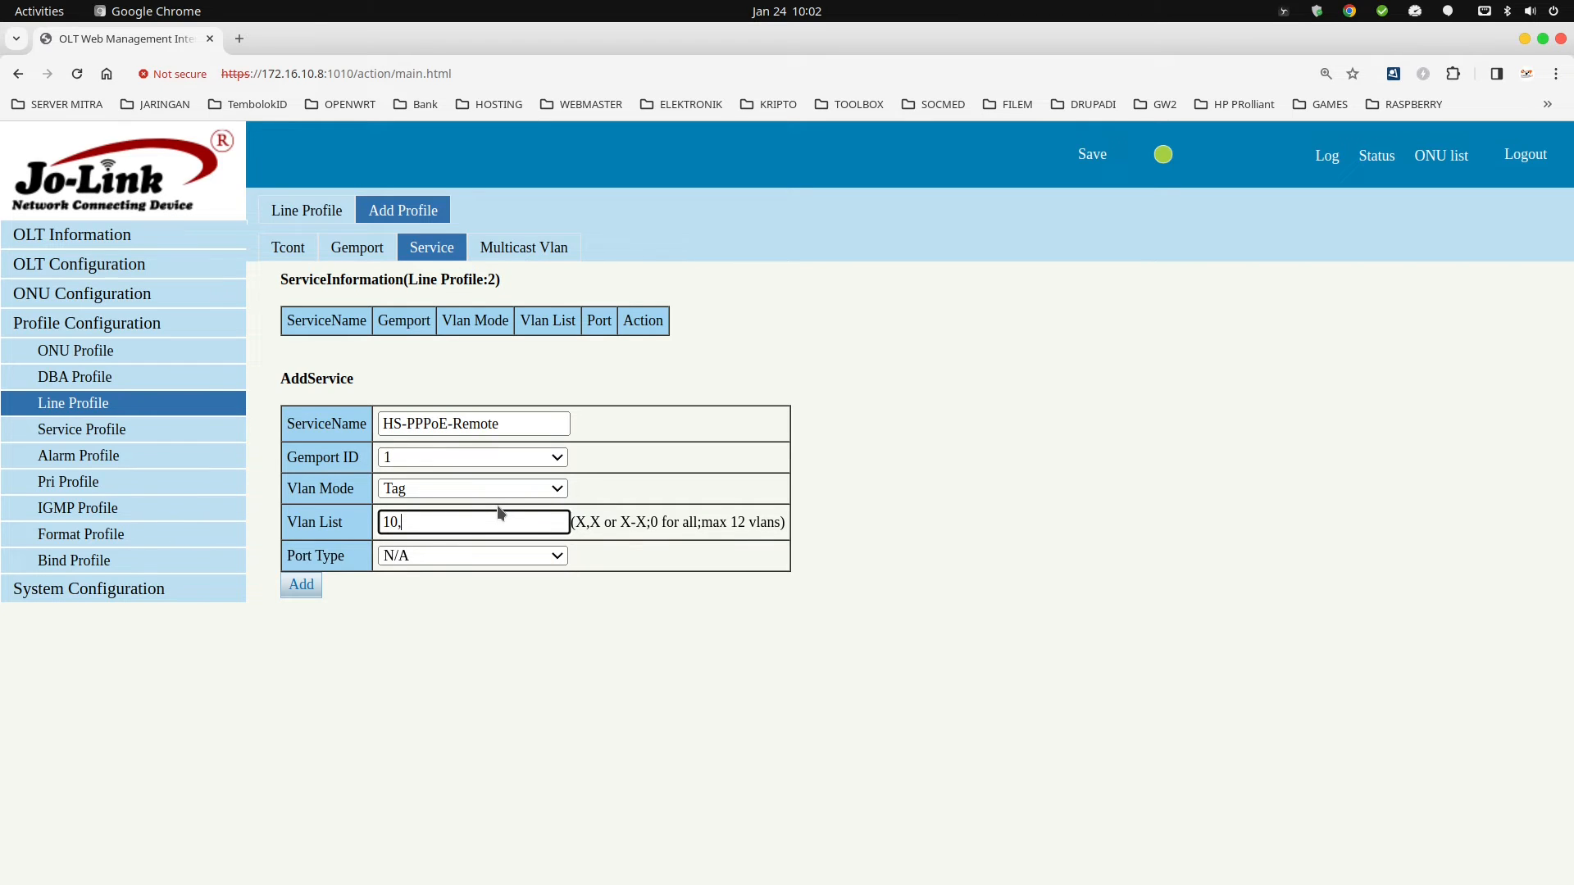
pyautogui.write(',100,200')
pyautogui.click(302, 585)
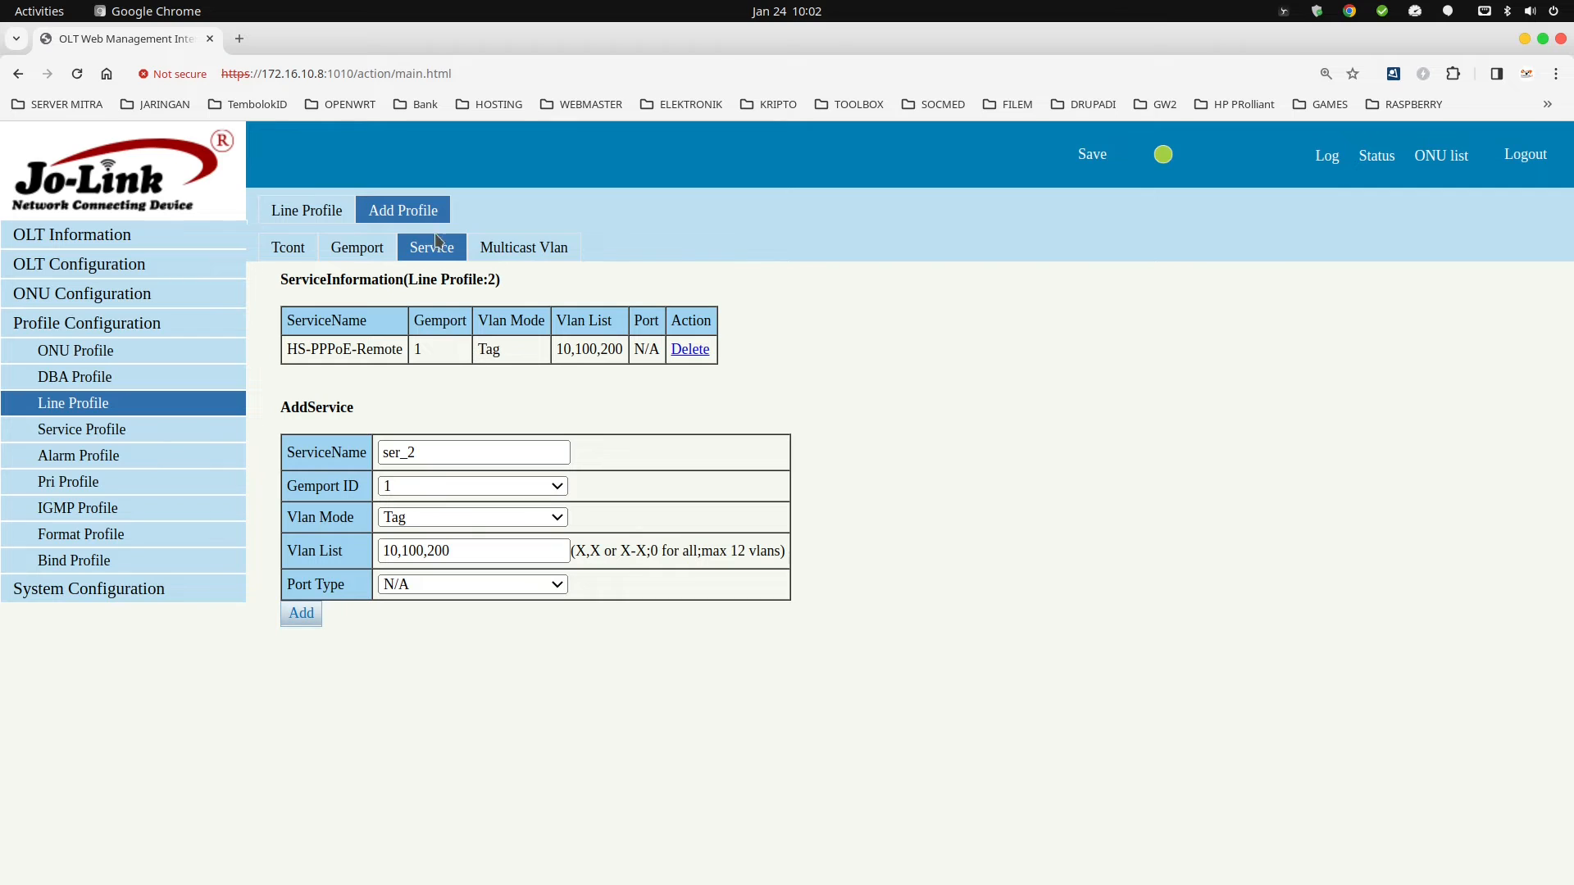
pyautogui.click(75, 293)
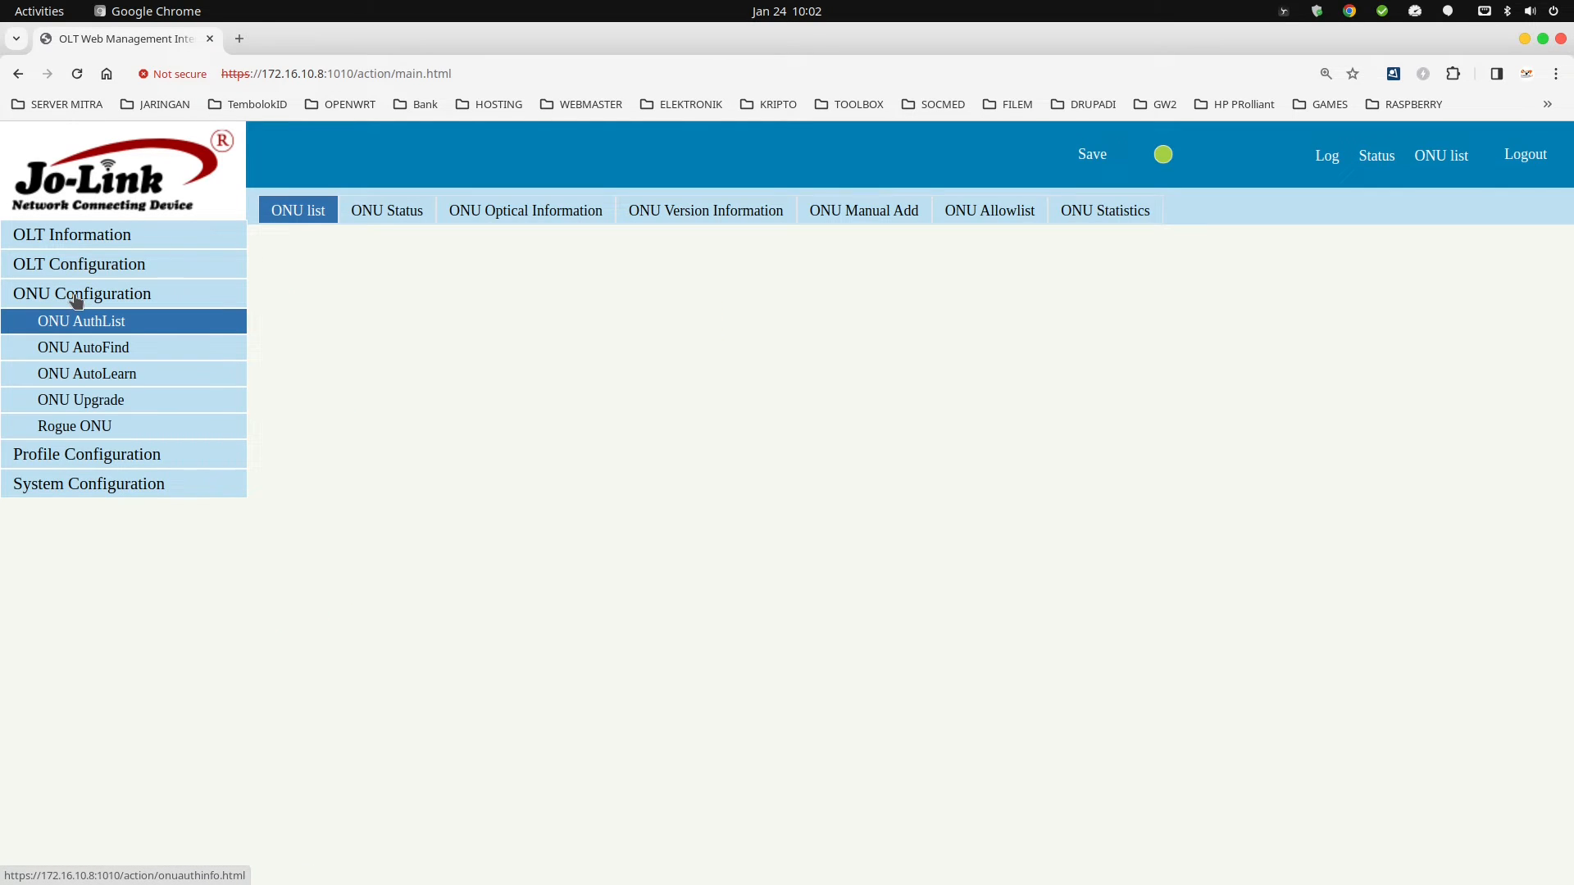
# In ONU AutoLearn, keep the default ONU profile, set PON1 to HOTSPOT-PPPoE, and apply.
pyautogui.click(110, 375)
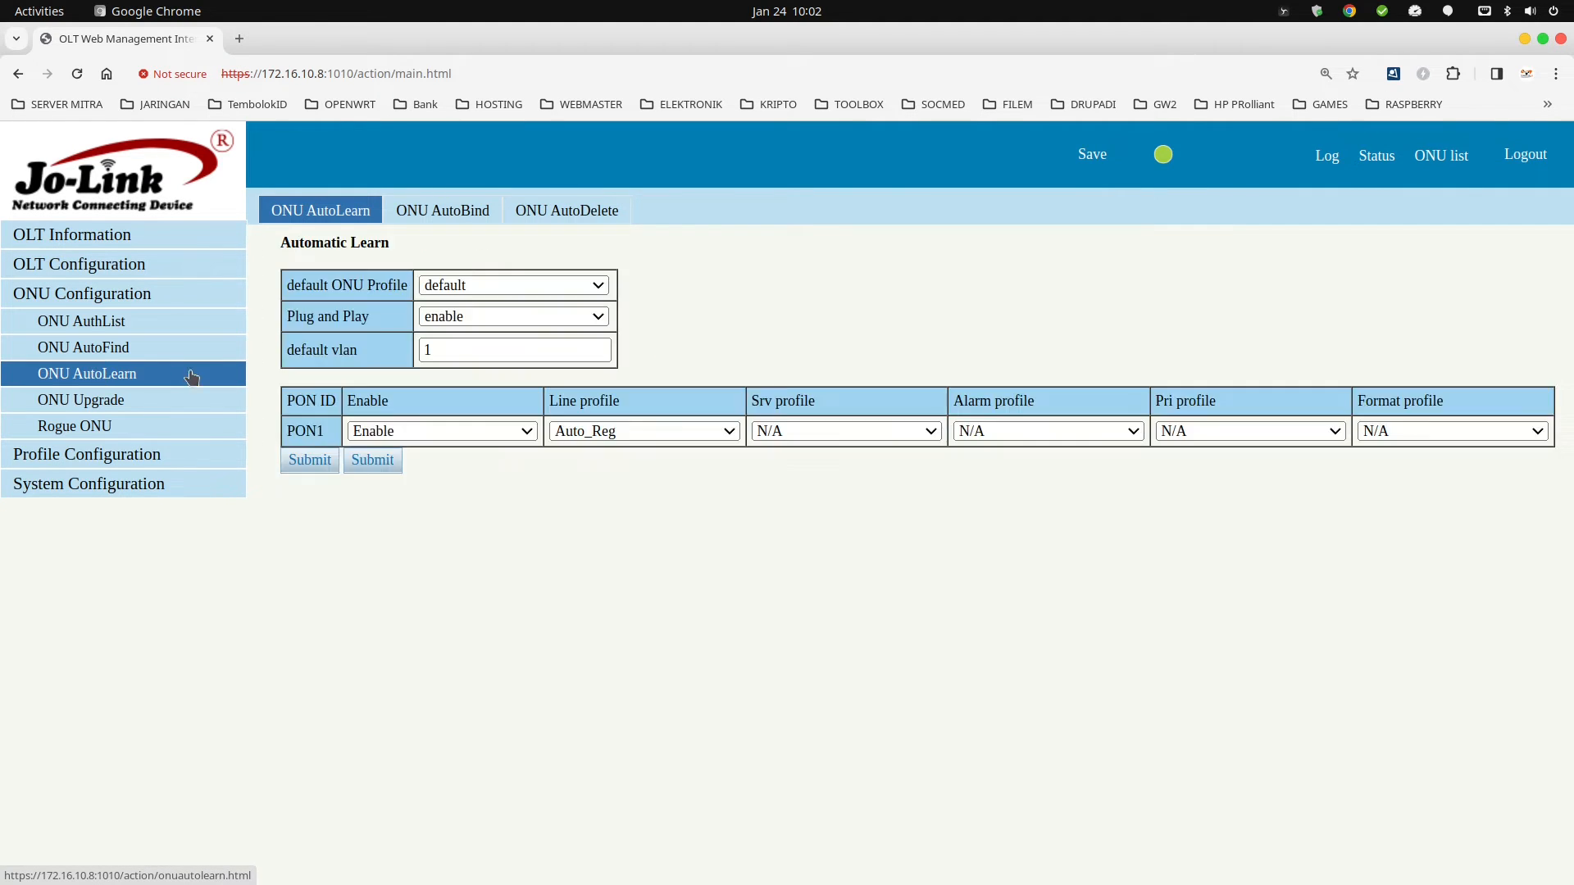
pyautogui.click(528, 294)
pyautogui.click(530, 302)
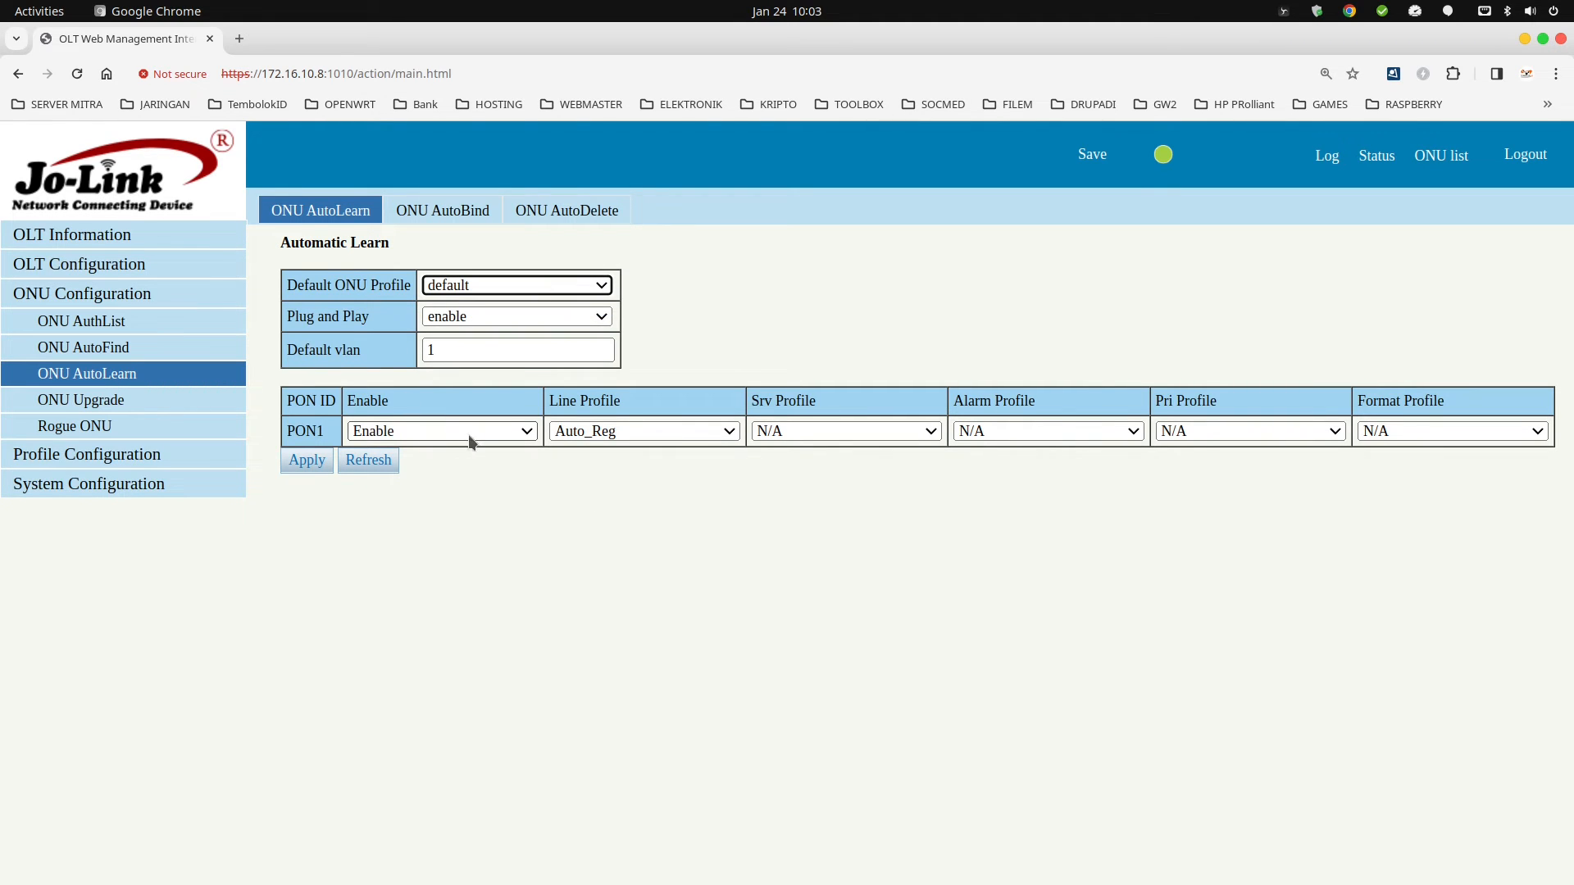
pyautogui.click(607, 434)
pyautogui.click(635, 490)
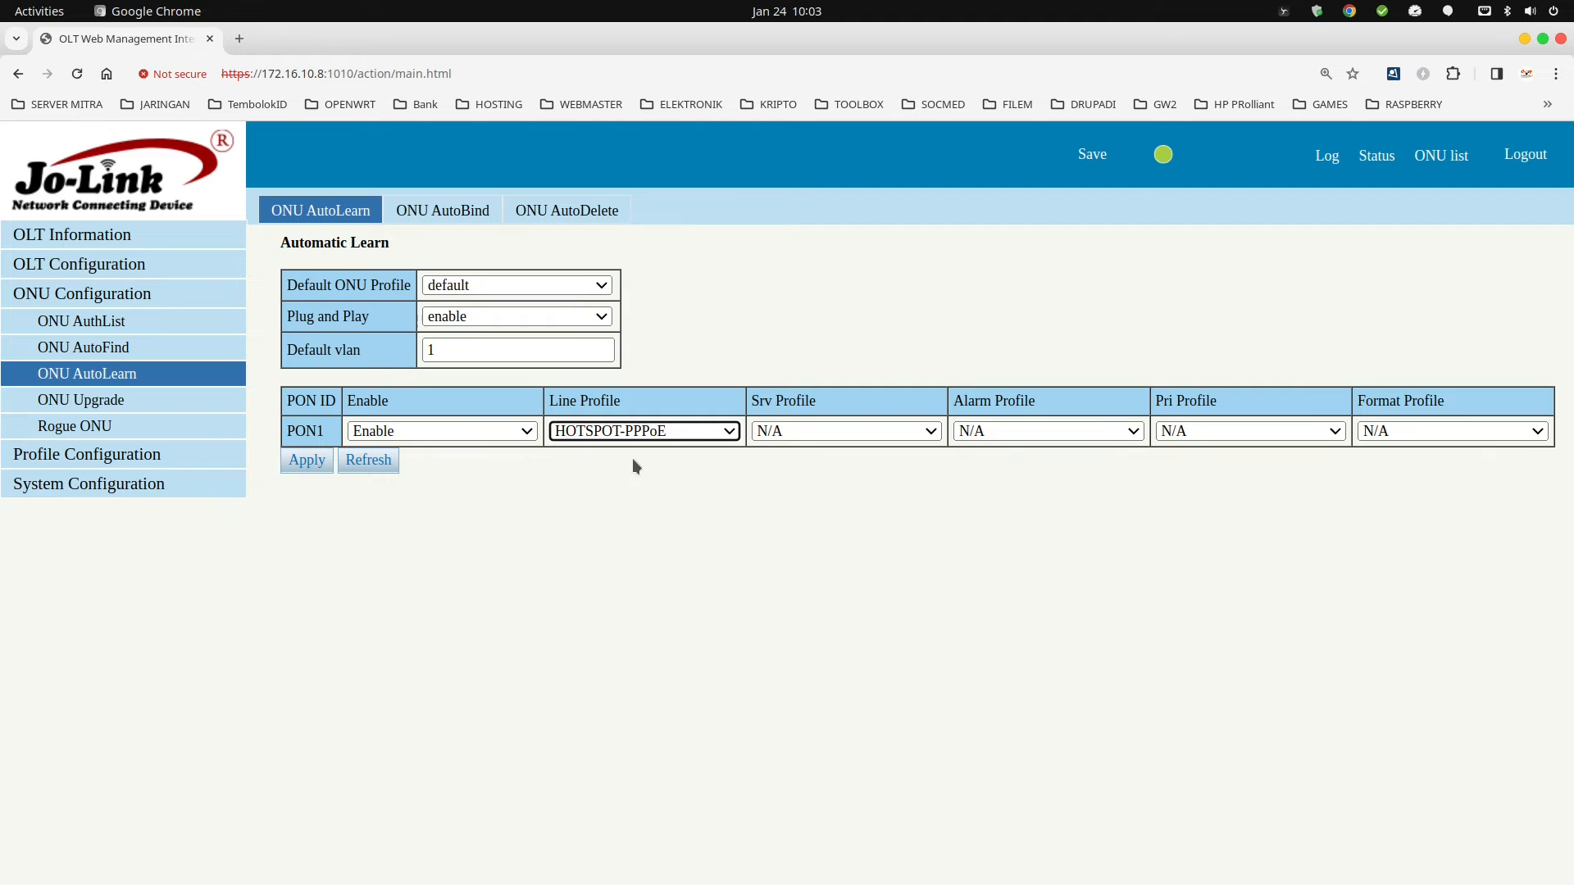
pyautogui.click(309, 461)
pyautogui.click(921, 198)
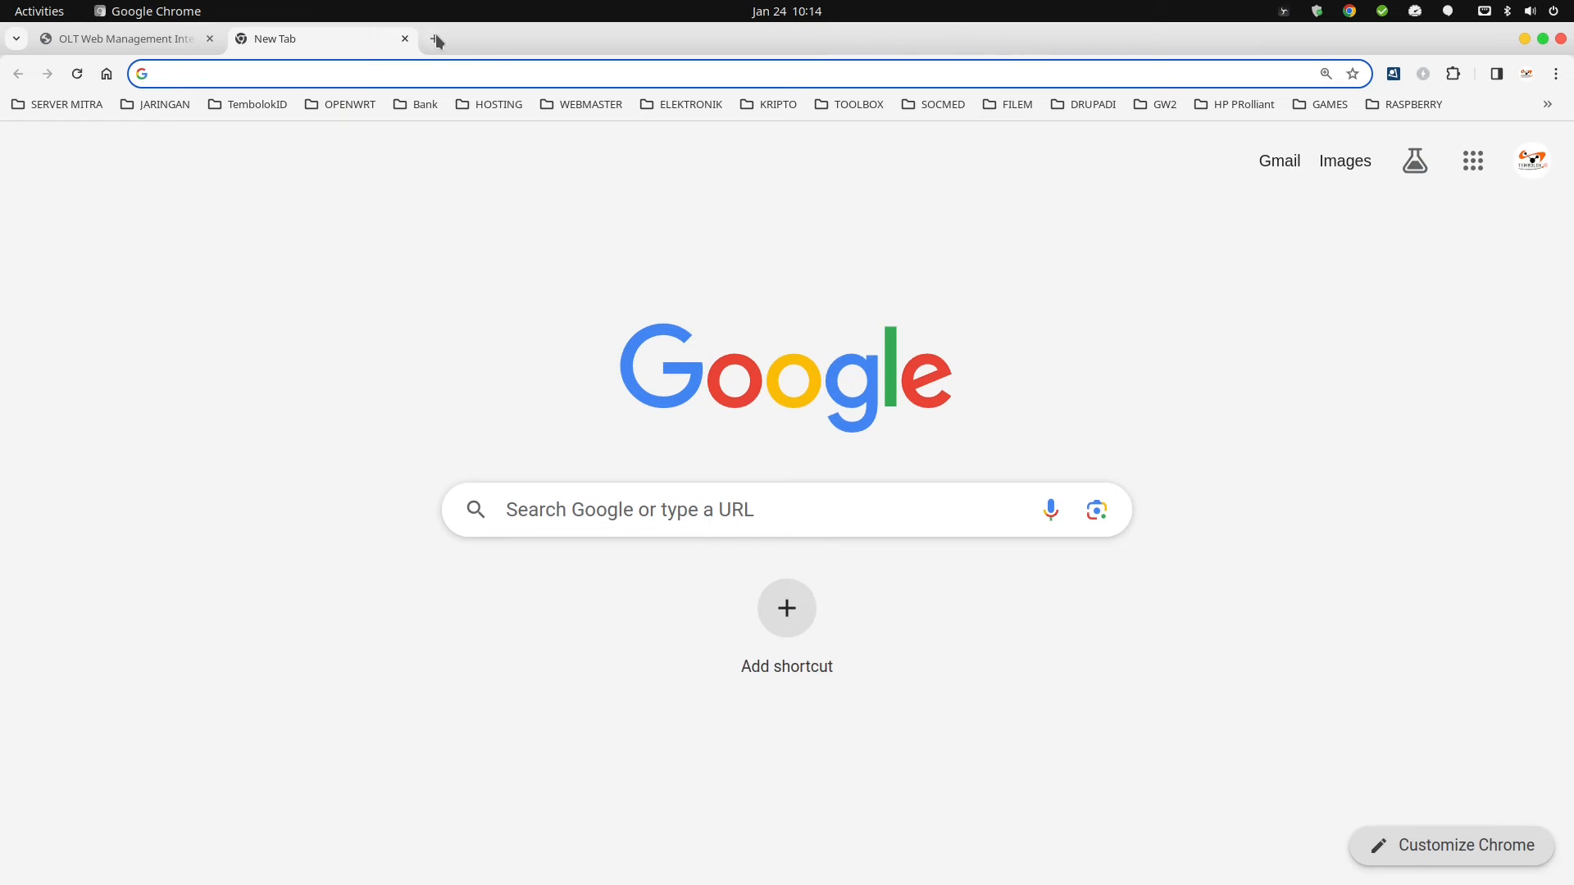
# Log in to the ONT web UI at 172.16.10.8:1111 with the admin account and password.
pyautogui.write('1')
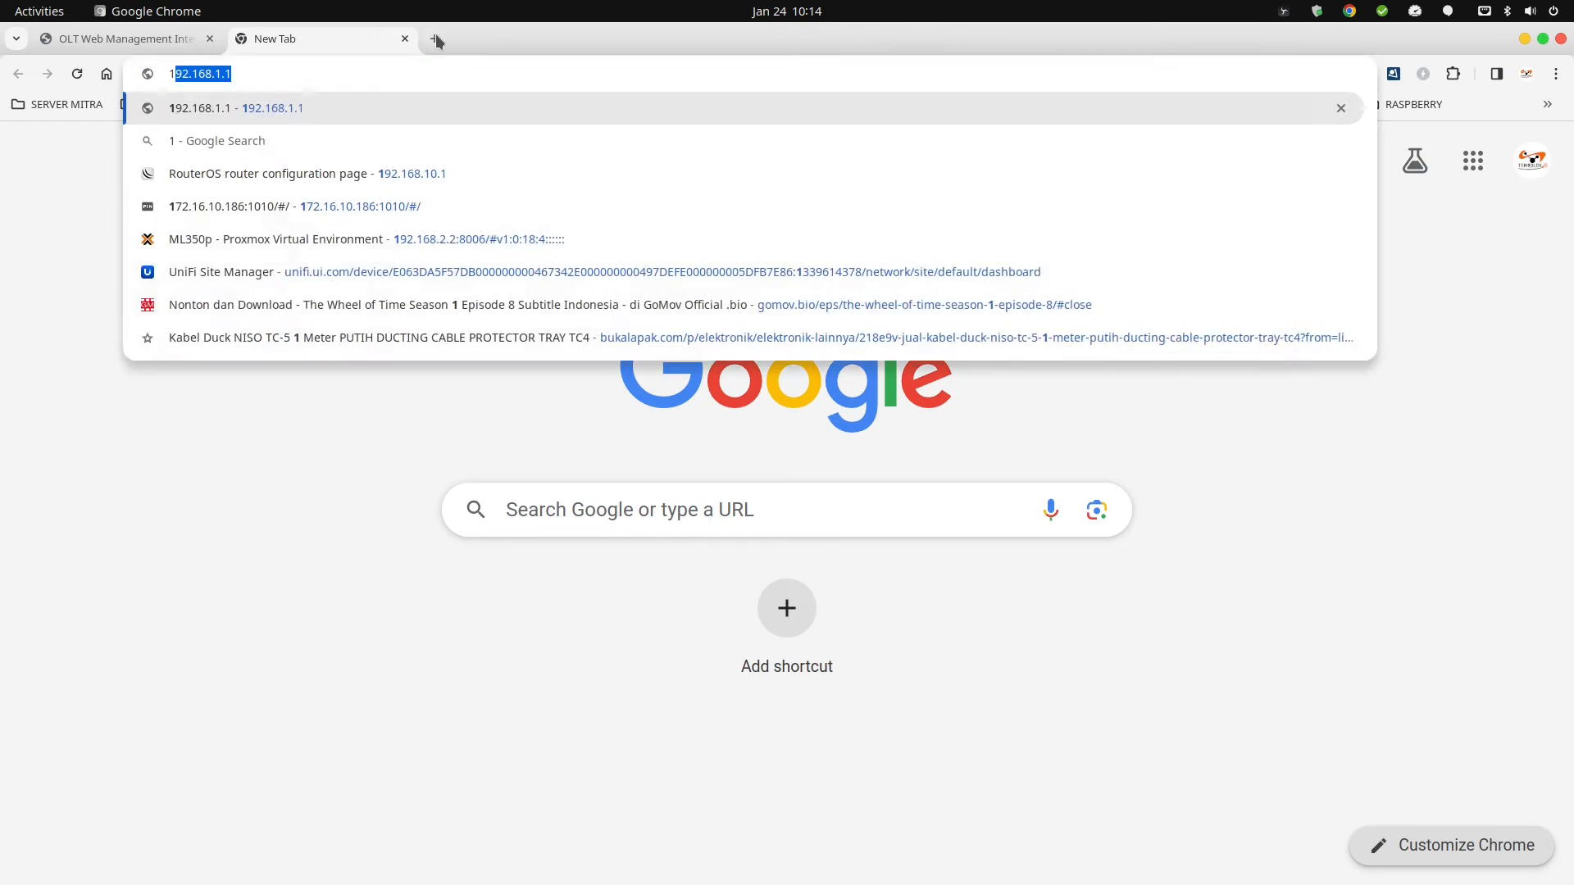
pyautogui.write('72.16.10.')
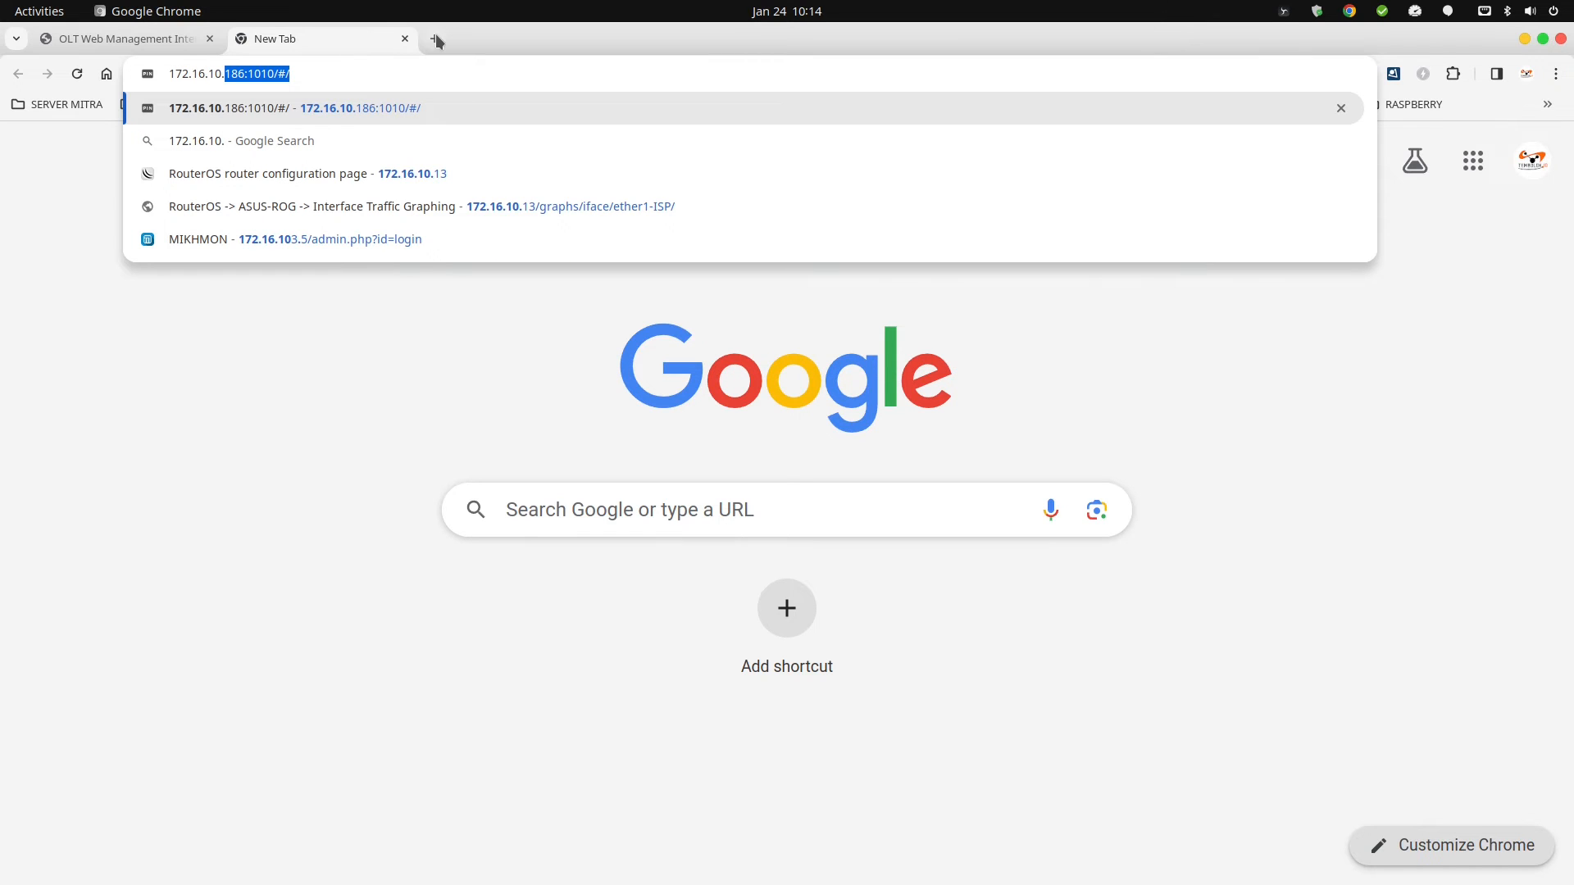
pyautogui.write('8:111')
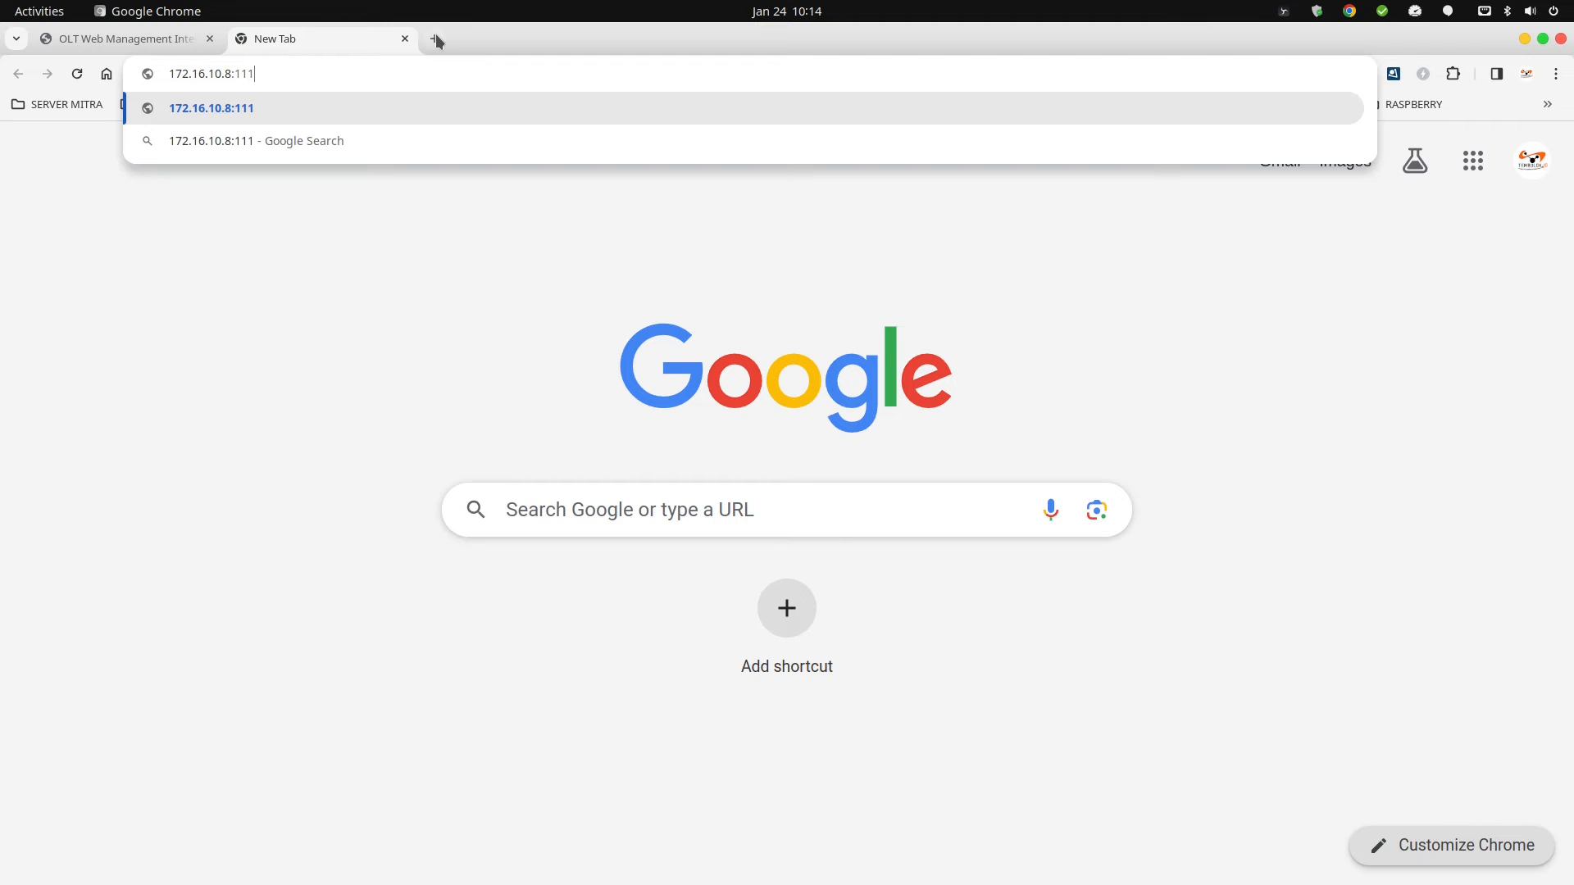
pyautogui.write('1')
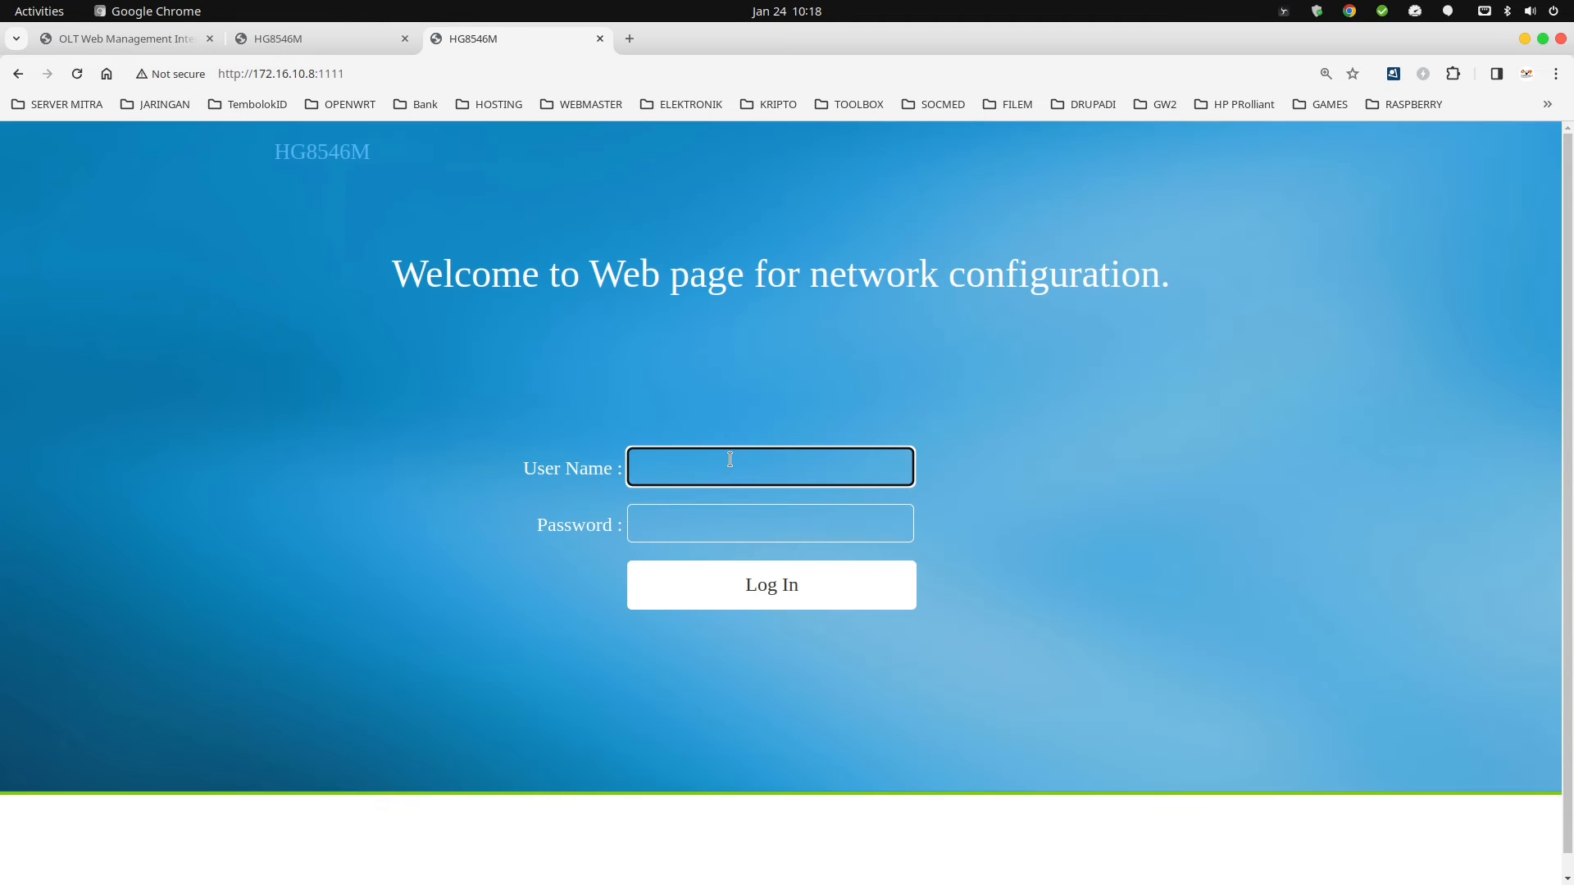
pyautogui.write('telecomadmin')
pyautogui.press('Tab')
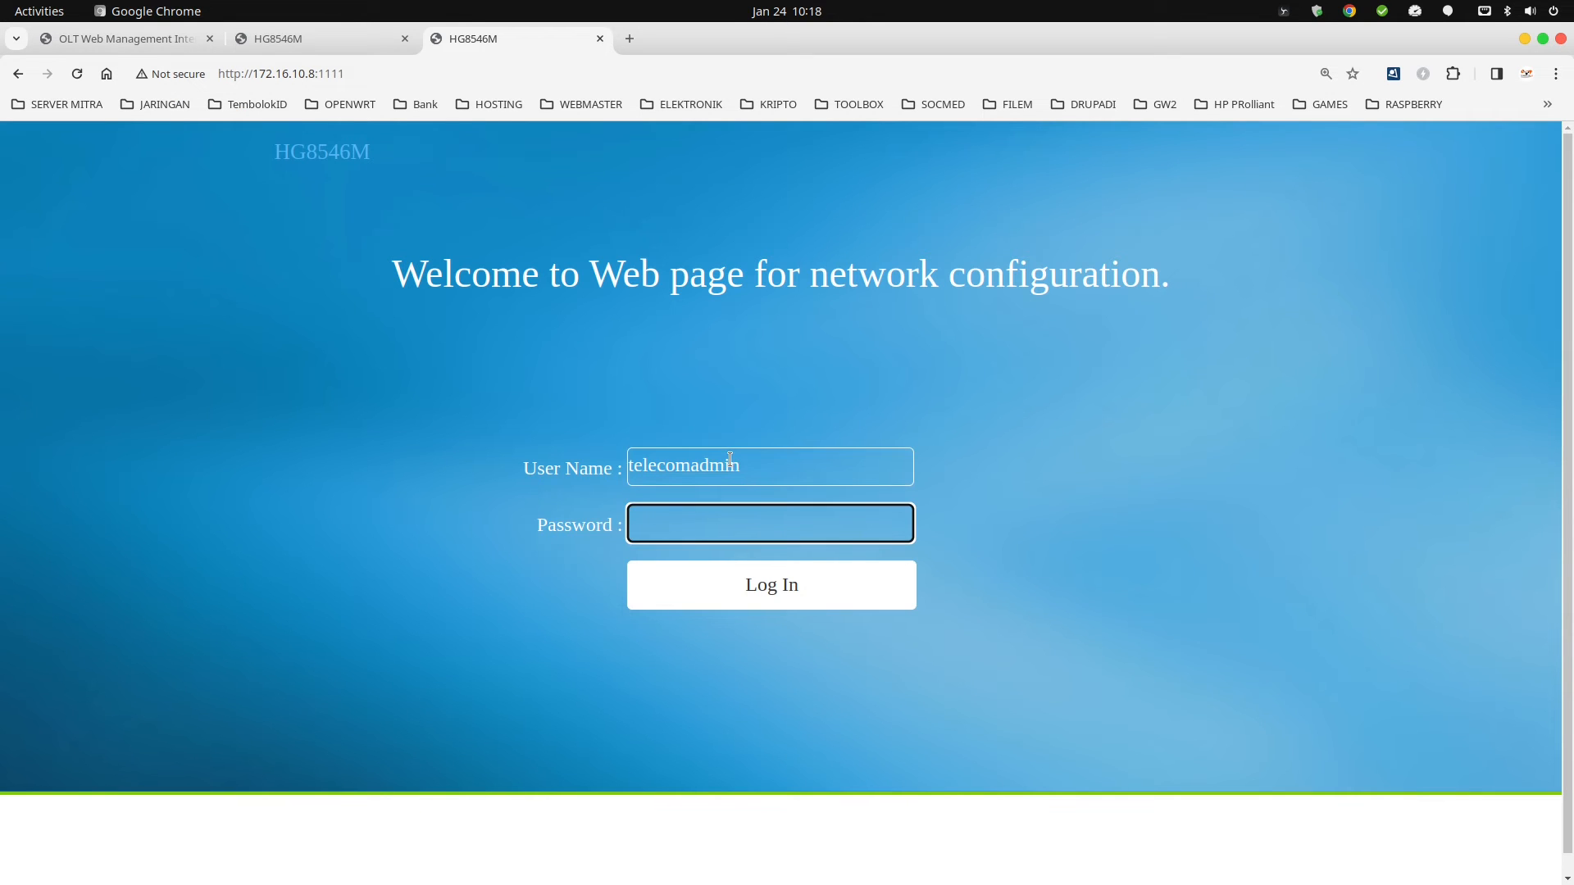
pyautogui.write('admintelecom')
pyautogui.press('Return')
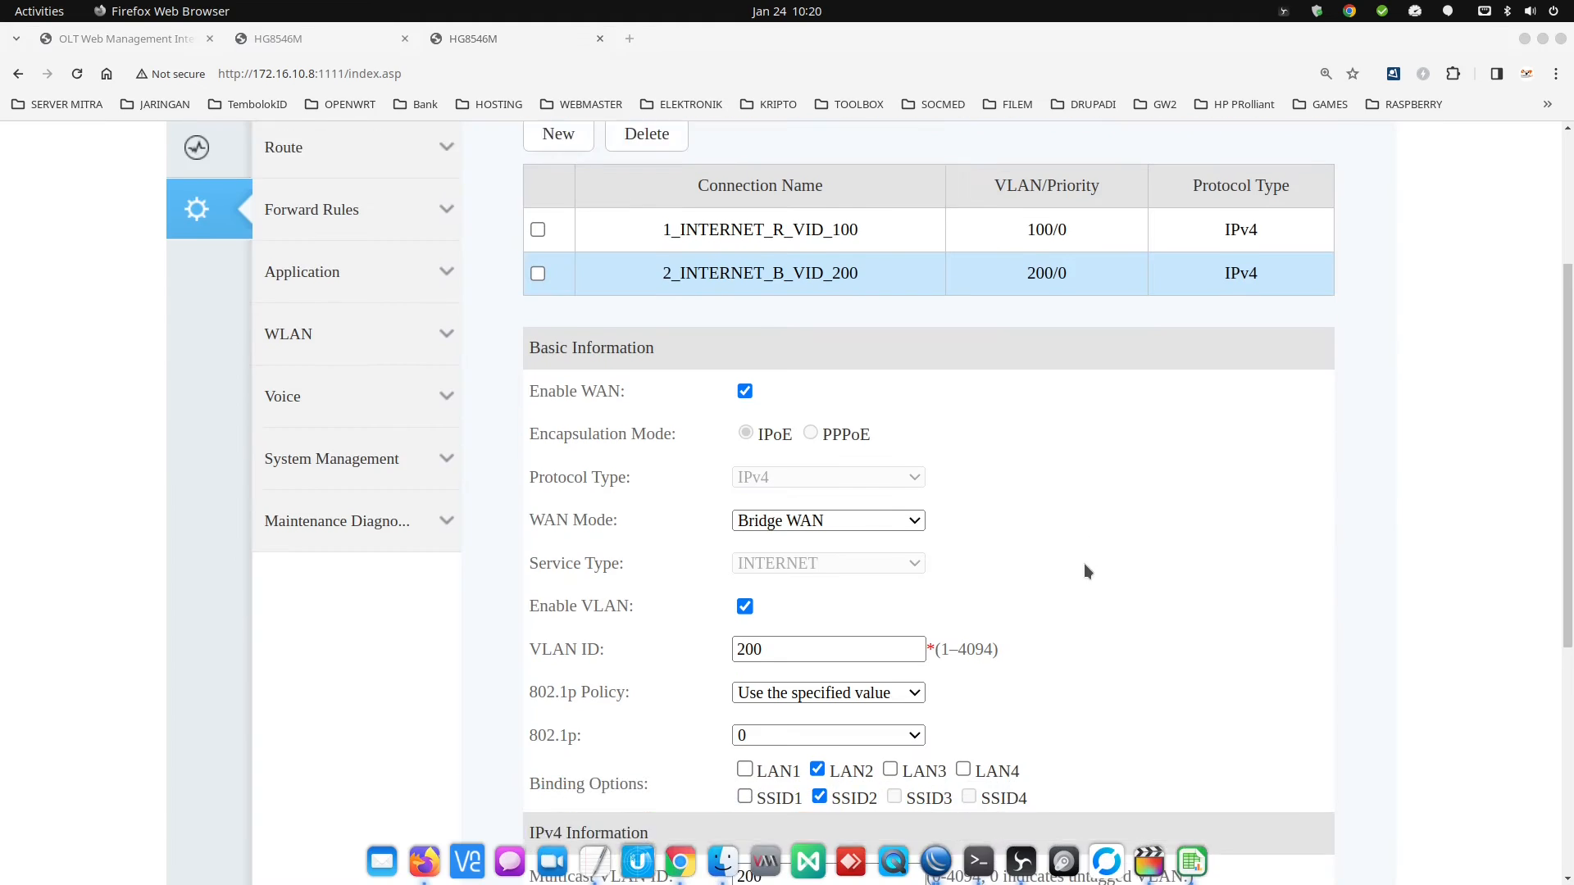
# Check the VLAN 200 WAN, then review the 1_INTERNET_R_VID_100 connection's VLAN and binding settings.
pyautogui.scroll(-1, 1087, 572)
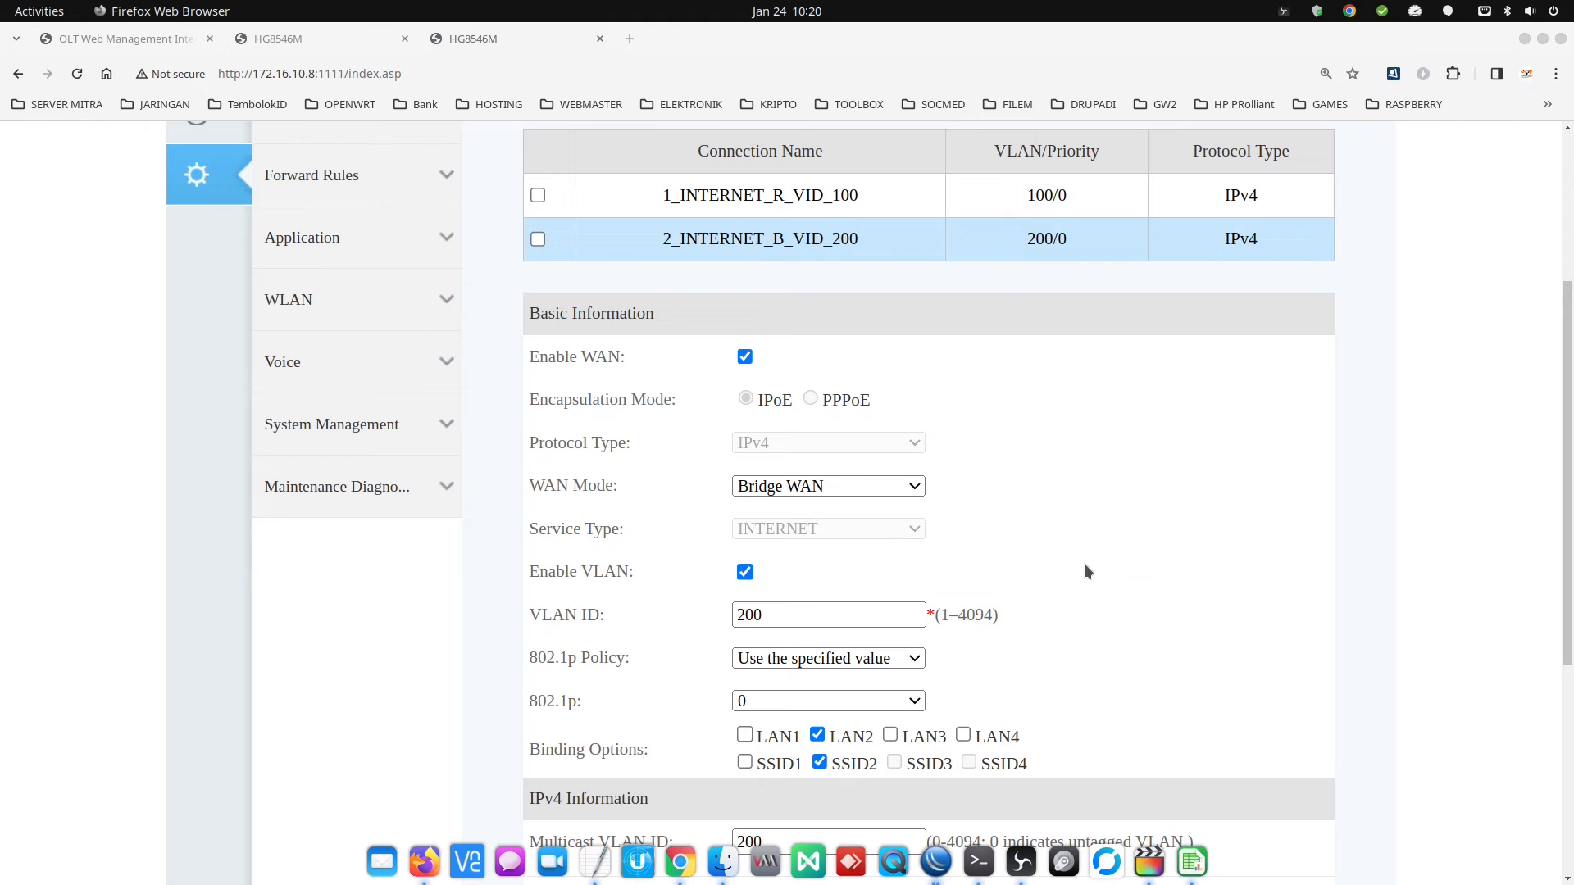
pyautogui.click(804, 611)
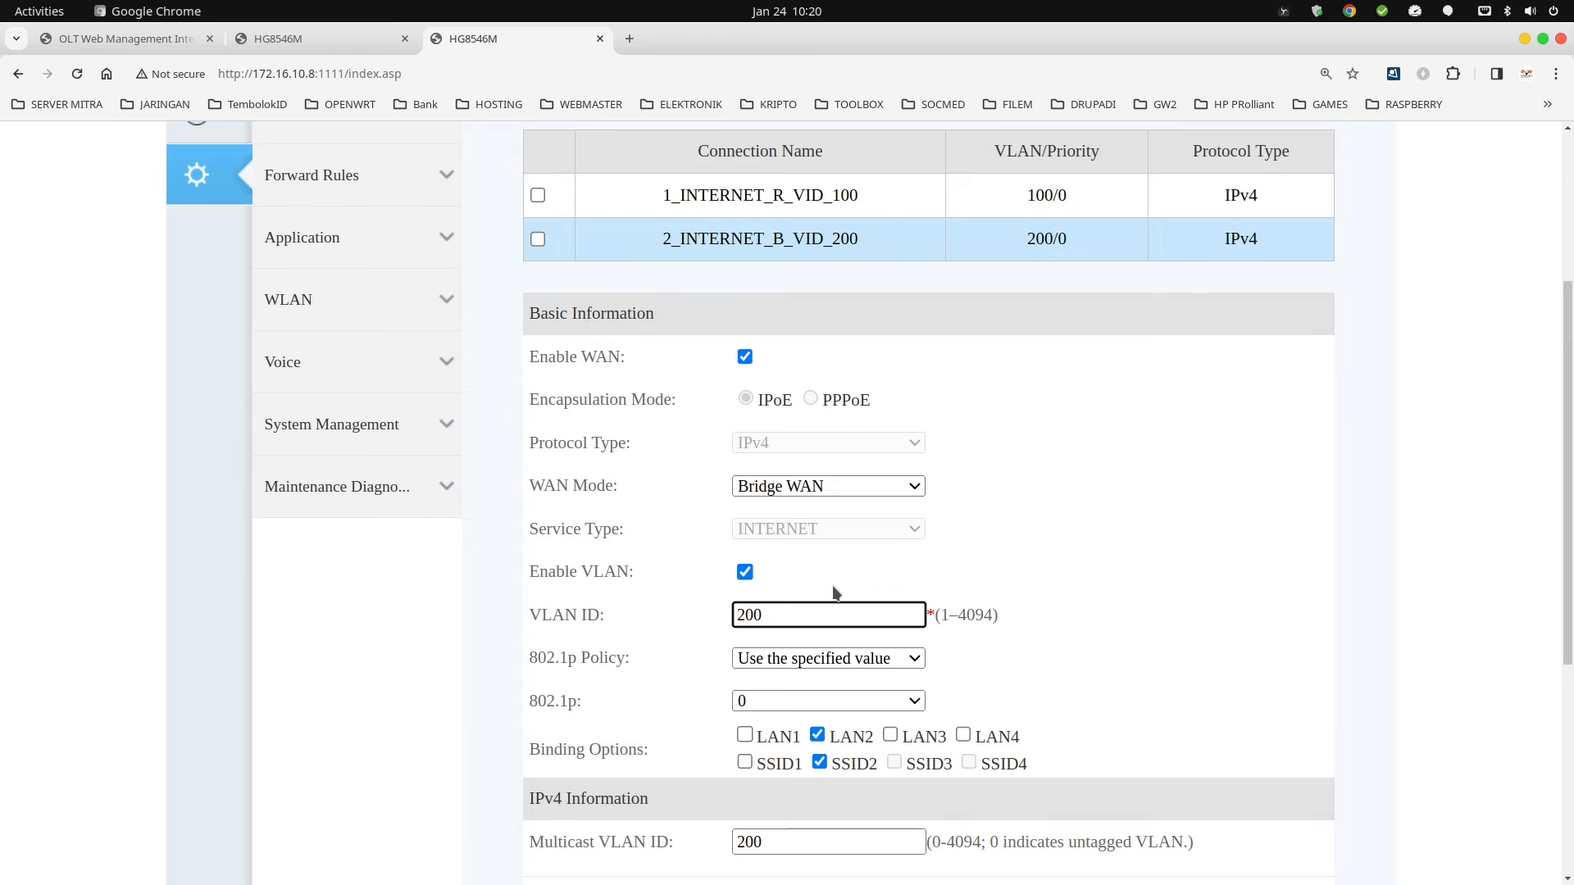
pyautogui.scroll(-1, 833, 587)
pyautogui.scroll(3, 836, 581)
pyautogui.click(887, 406)
pyautogui.scroll(-2, 856, 586)
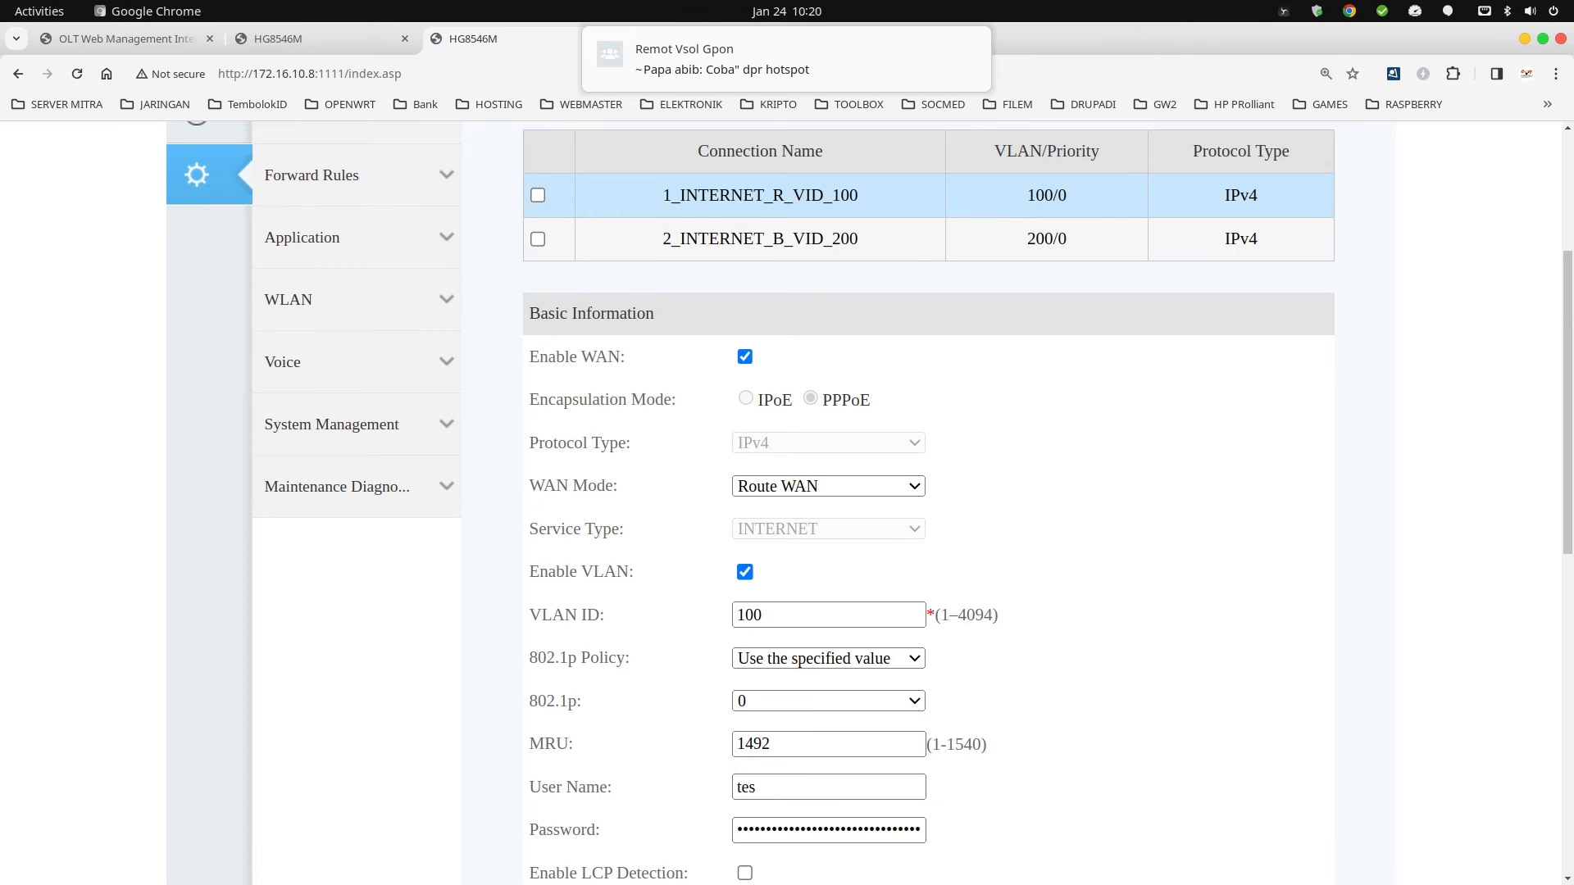
pyautogui.hotkey('alt', 'Tab')
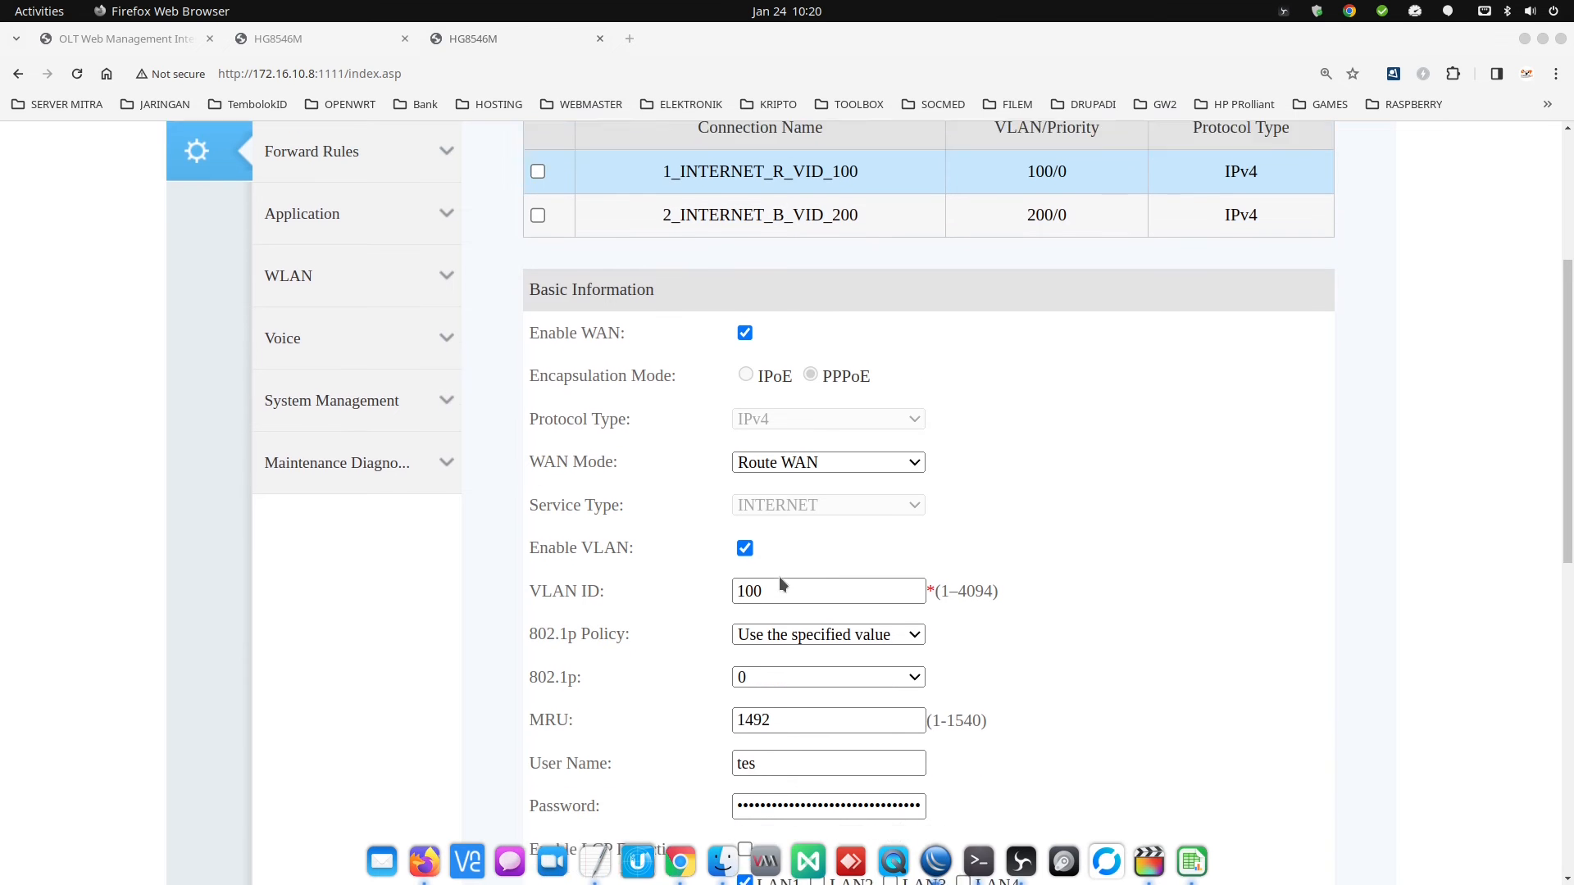
pyautogui.scroll(-5, 779, 574)
pyautogui.scroll(-1, 854, 534)
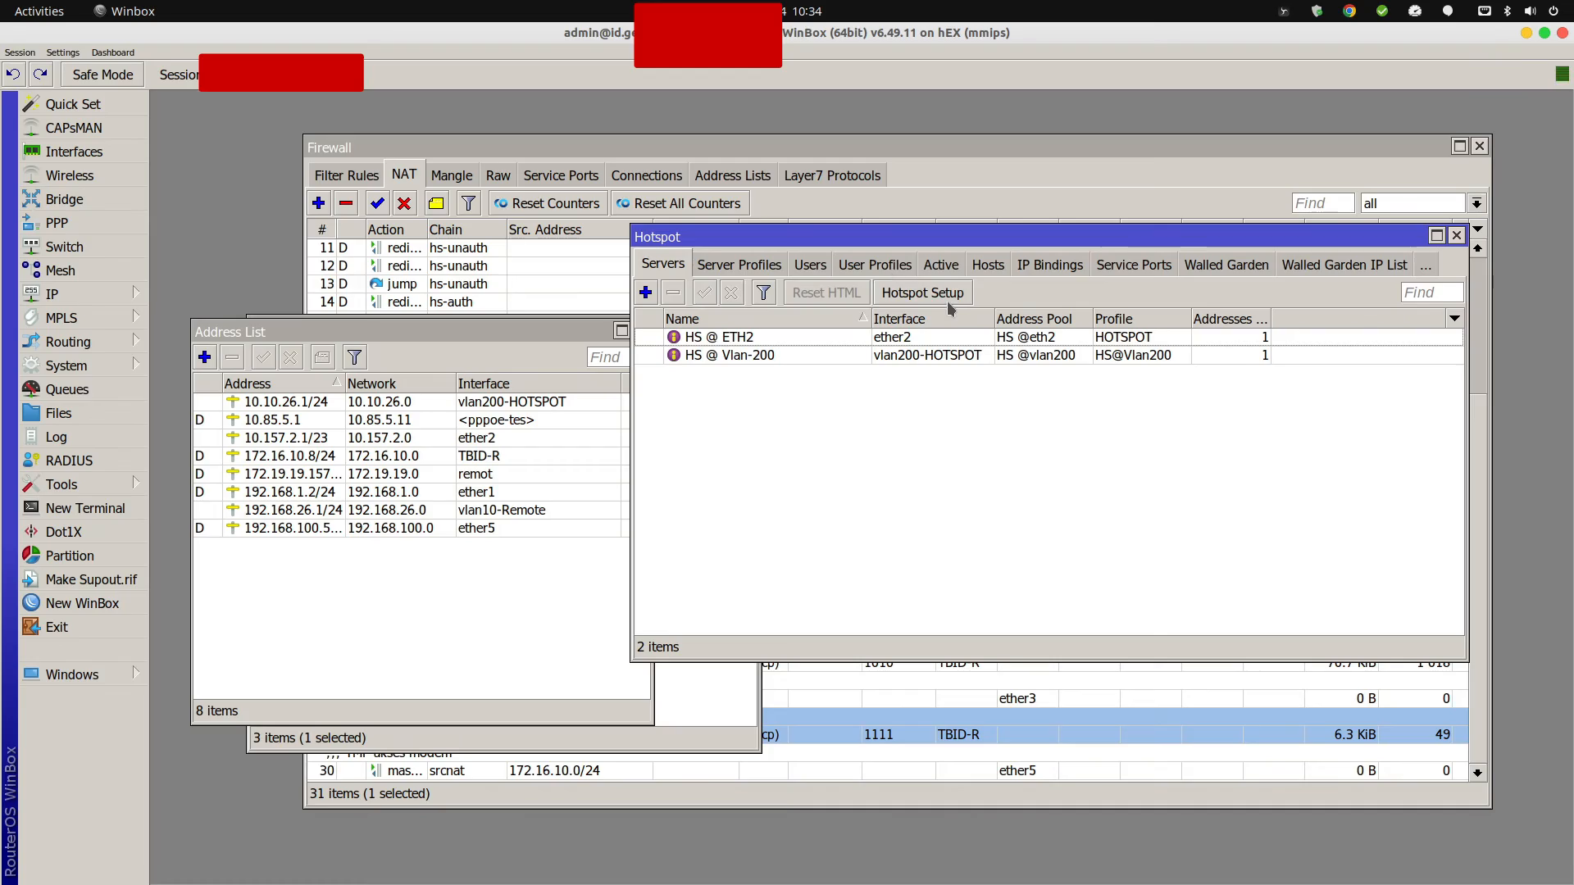
# List the hotspot's connected hosts in an enlarged window and select host 78:D7:5F:97:98:E6.
pyautogui.click(991, 271)
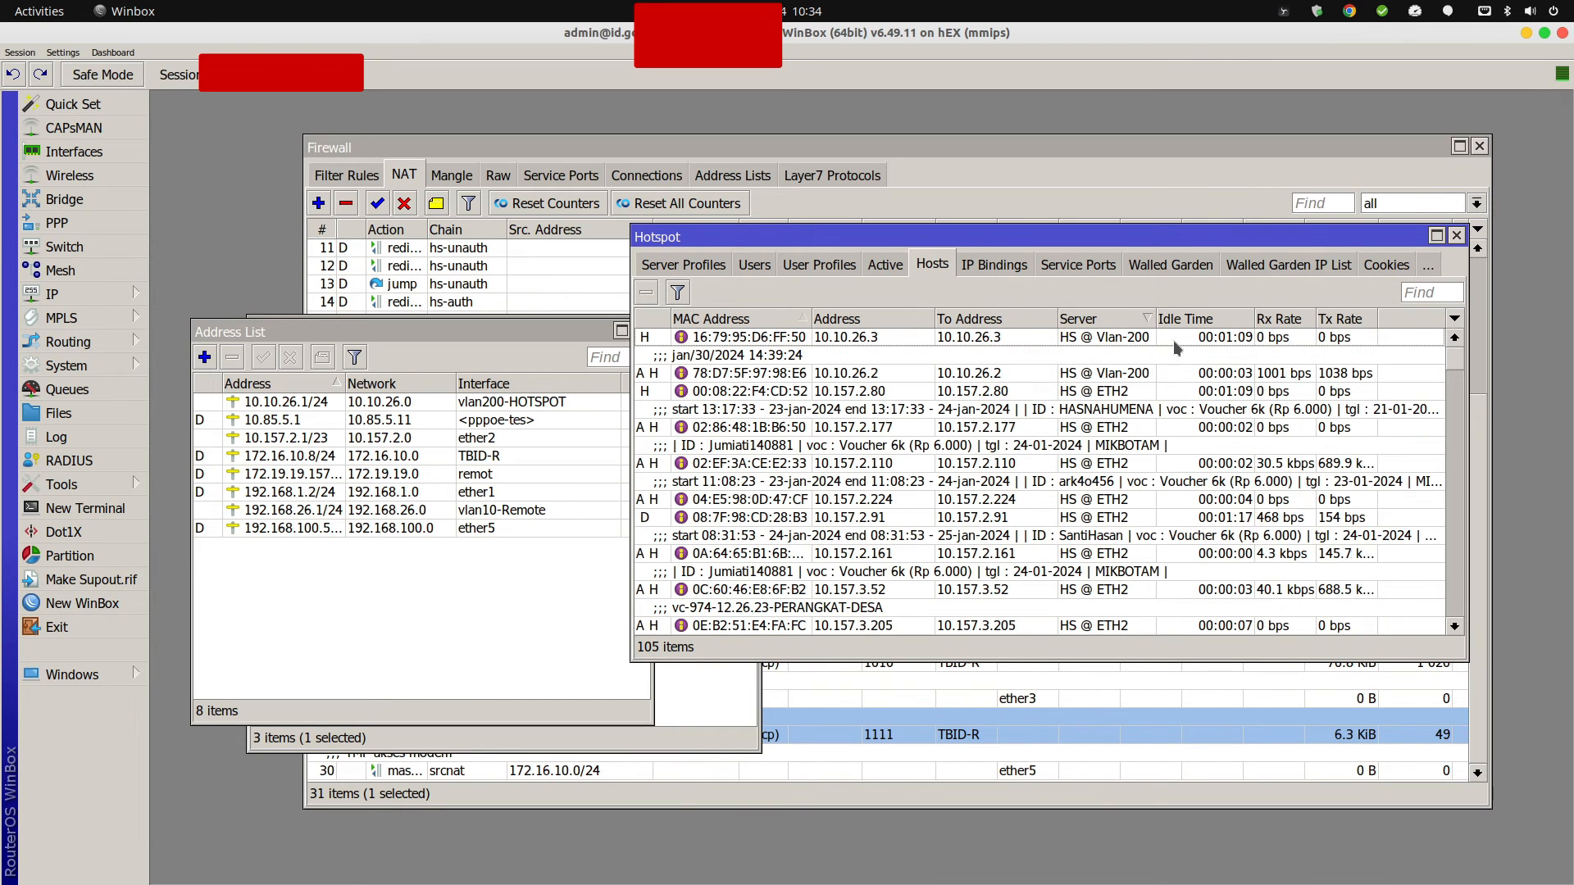
pyautogui.moveTo(1155, 319); pyautogui.dragTo(1246, 316)
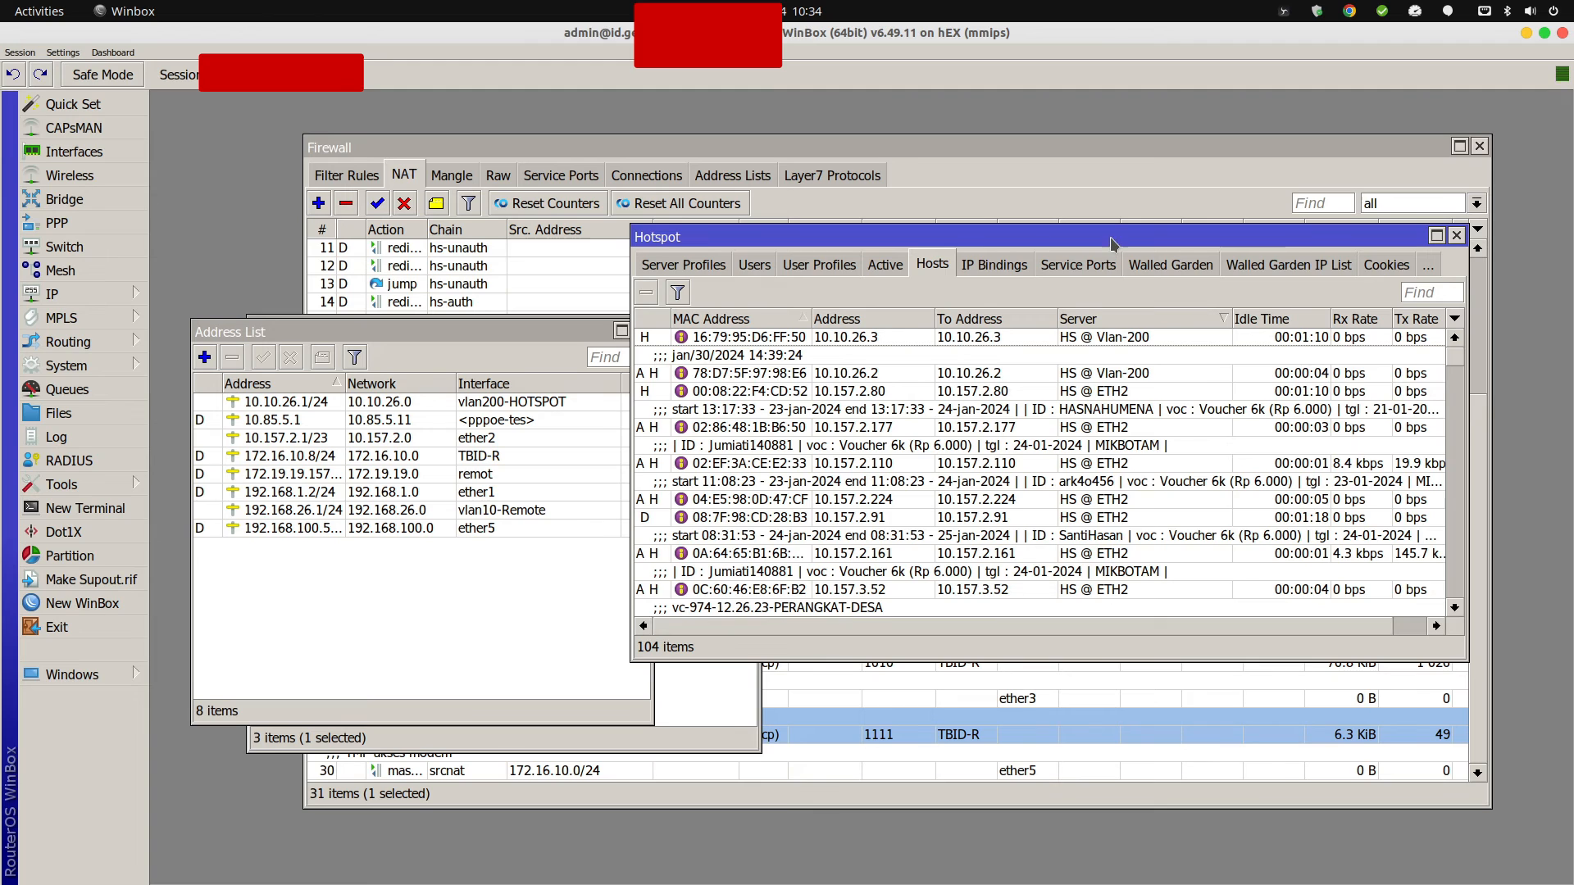
pyautogui.moveTo(1107, 237); pyautogui.dragTo(949, 177)
pyautogui.moveTo(1309, 600); pyautogui.dragTo(1419, 741)
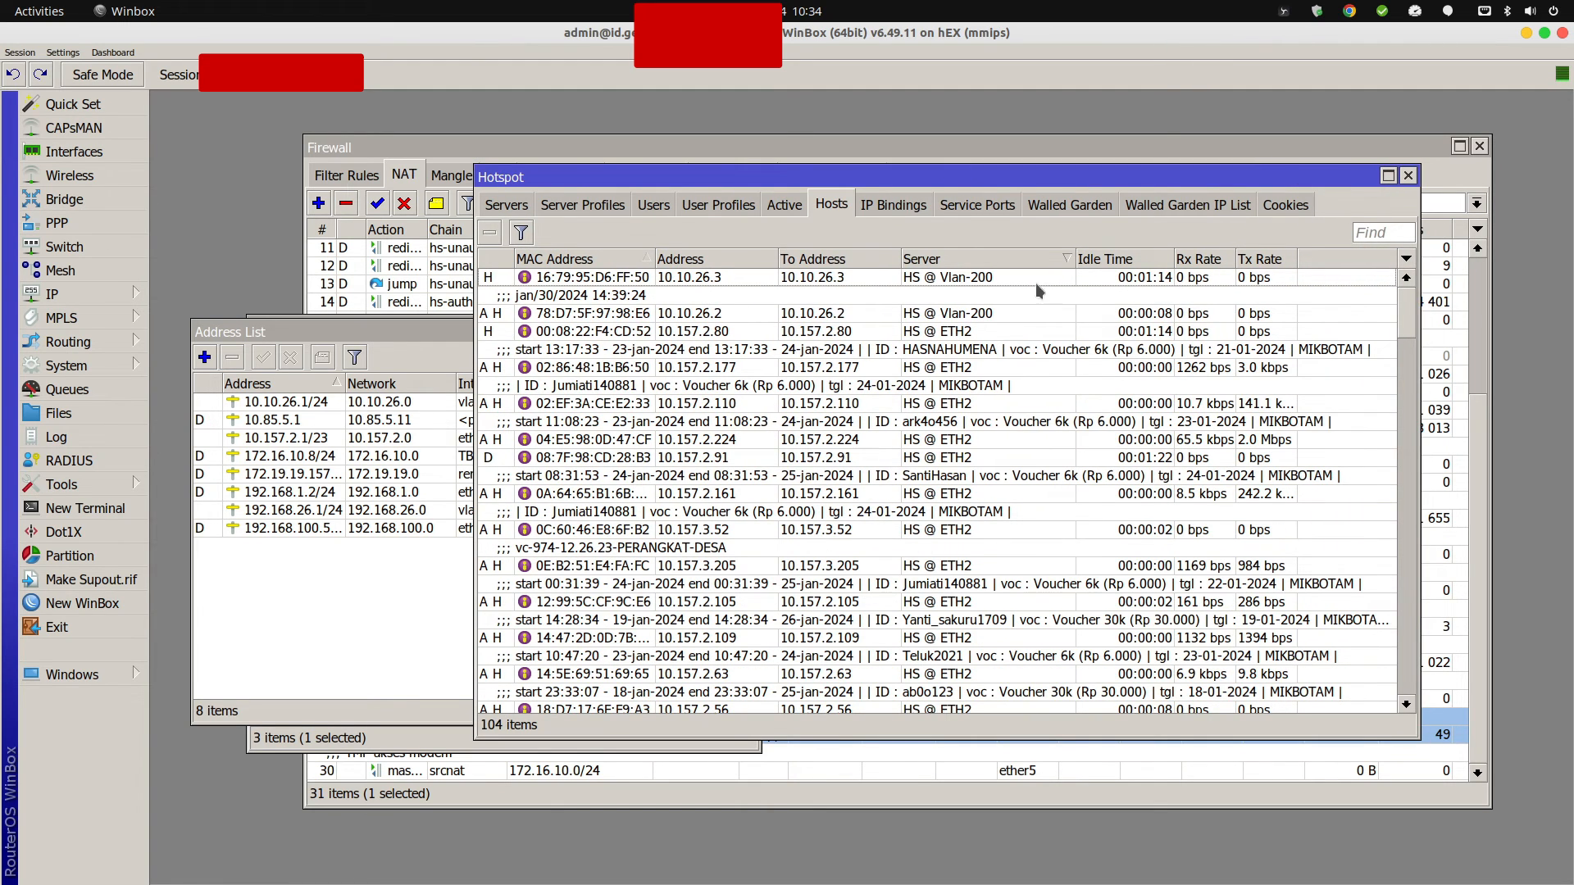
pyautogui.click(944, 317)
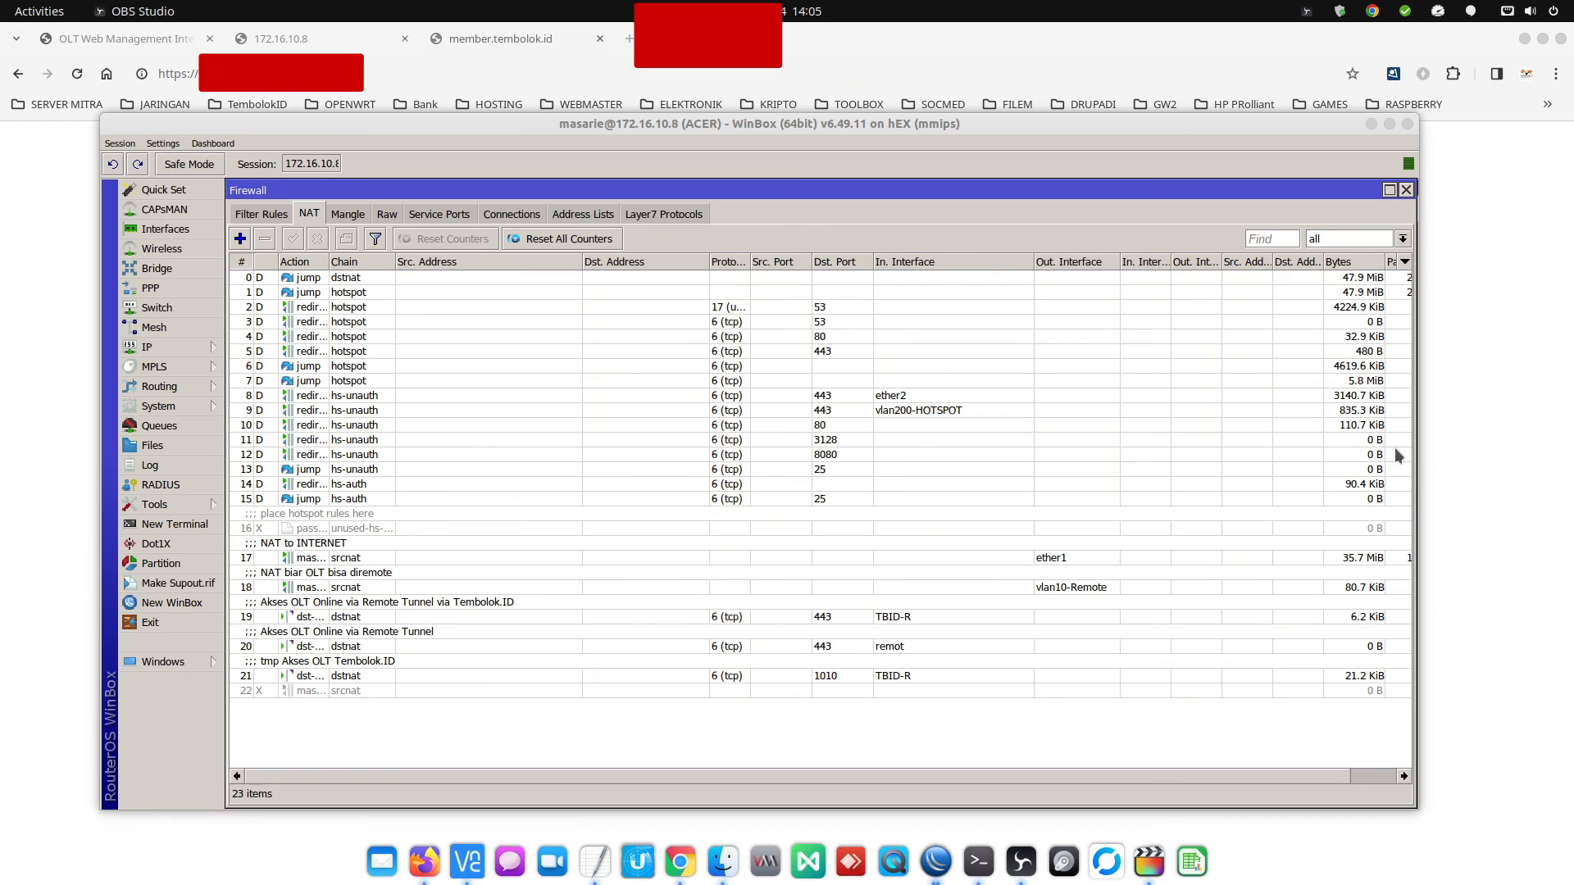
# Review NAT rule 19's conditions and action forwarding port 443 to the OLT at 192.168.26.200.
pyautogui.click(681, 617)
pyautogui.click(552, 669)
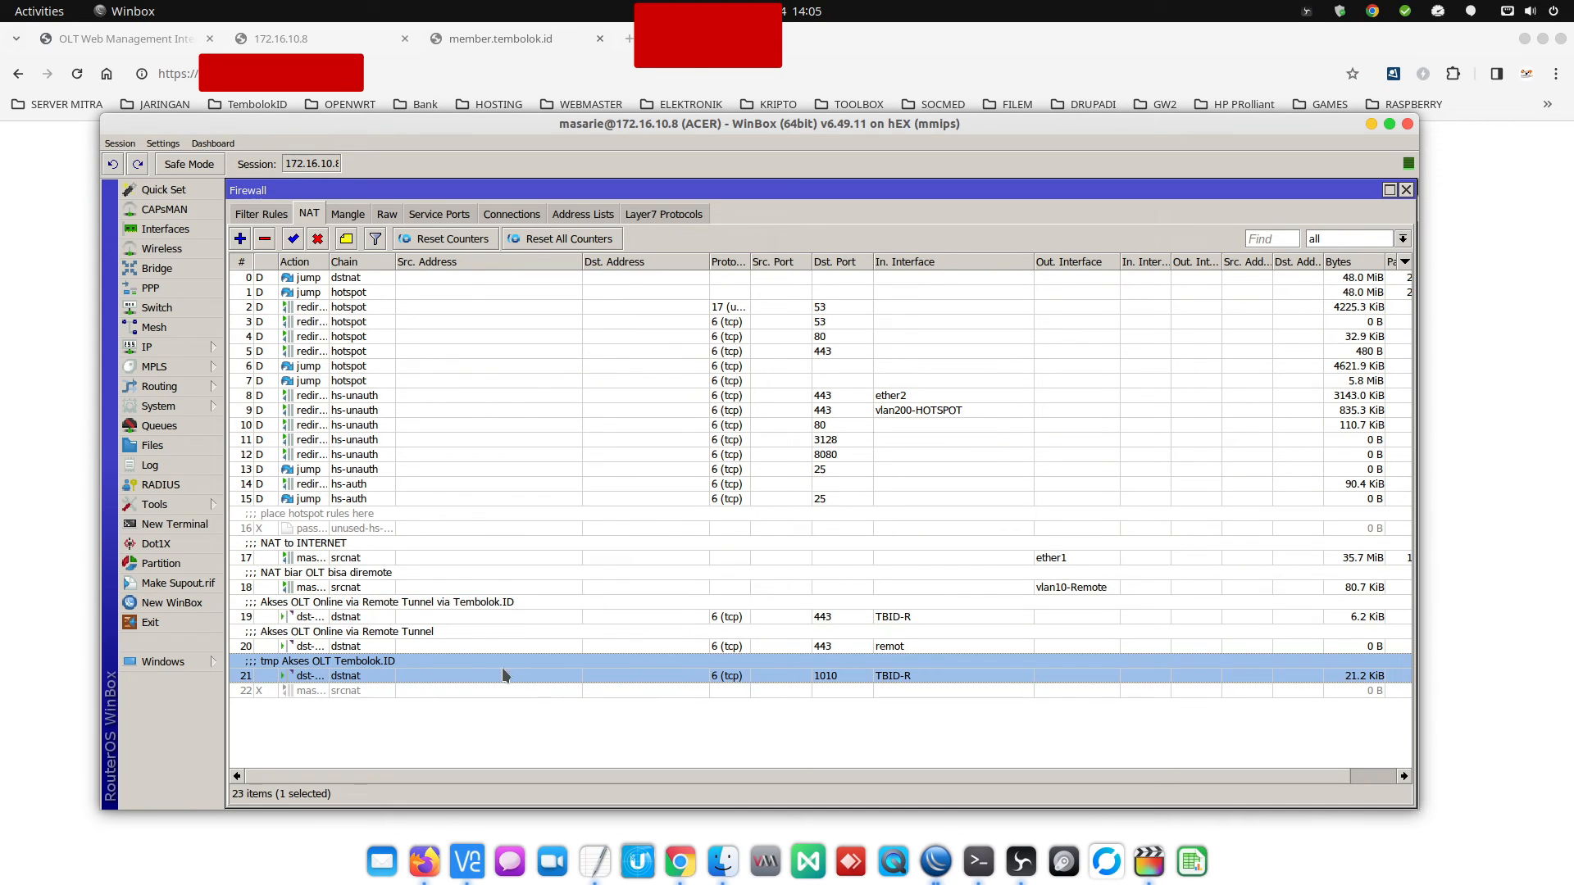
pyautogui.click(424, 644)
pyautogui.doubleClick(432, 609)
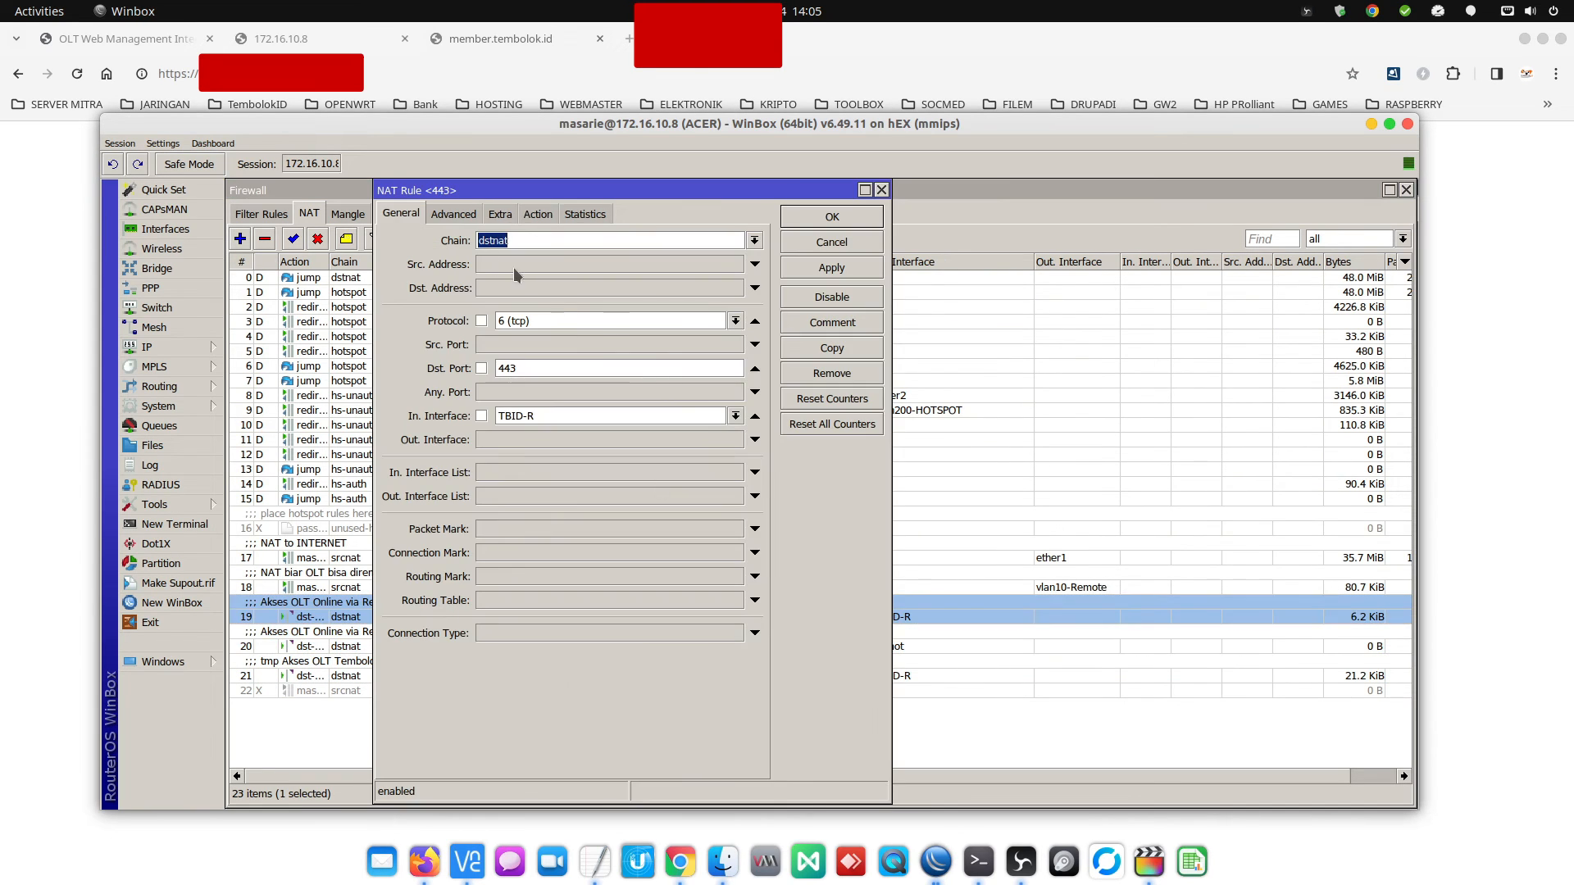
pyautogui.click(538, 214)
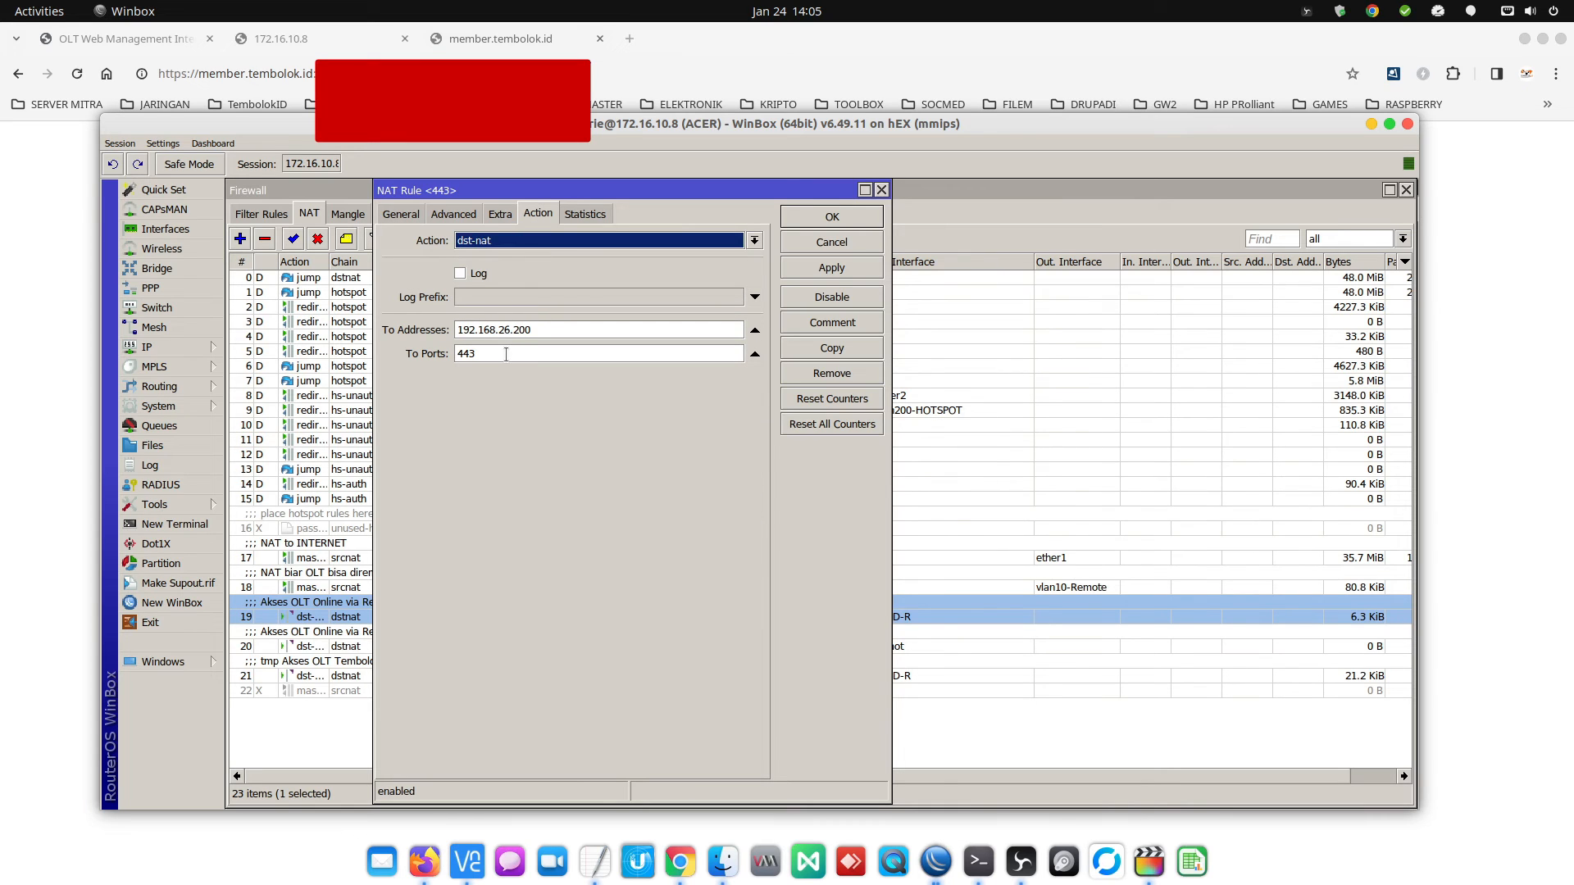
pyautogui.click(403, 215)
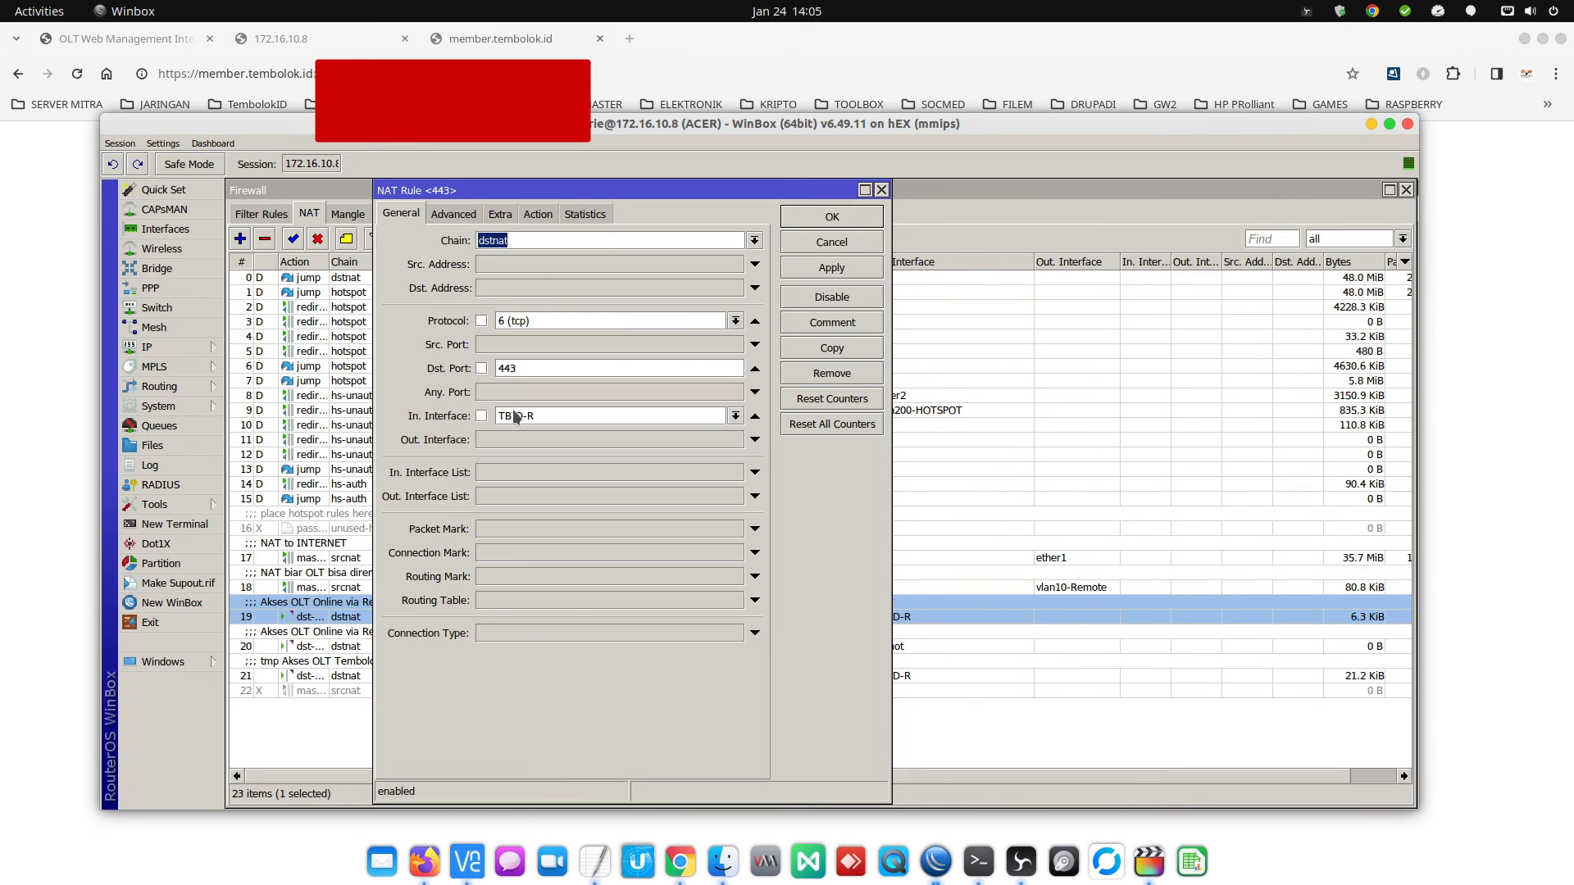
pyautogui.click(829, 219)
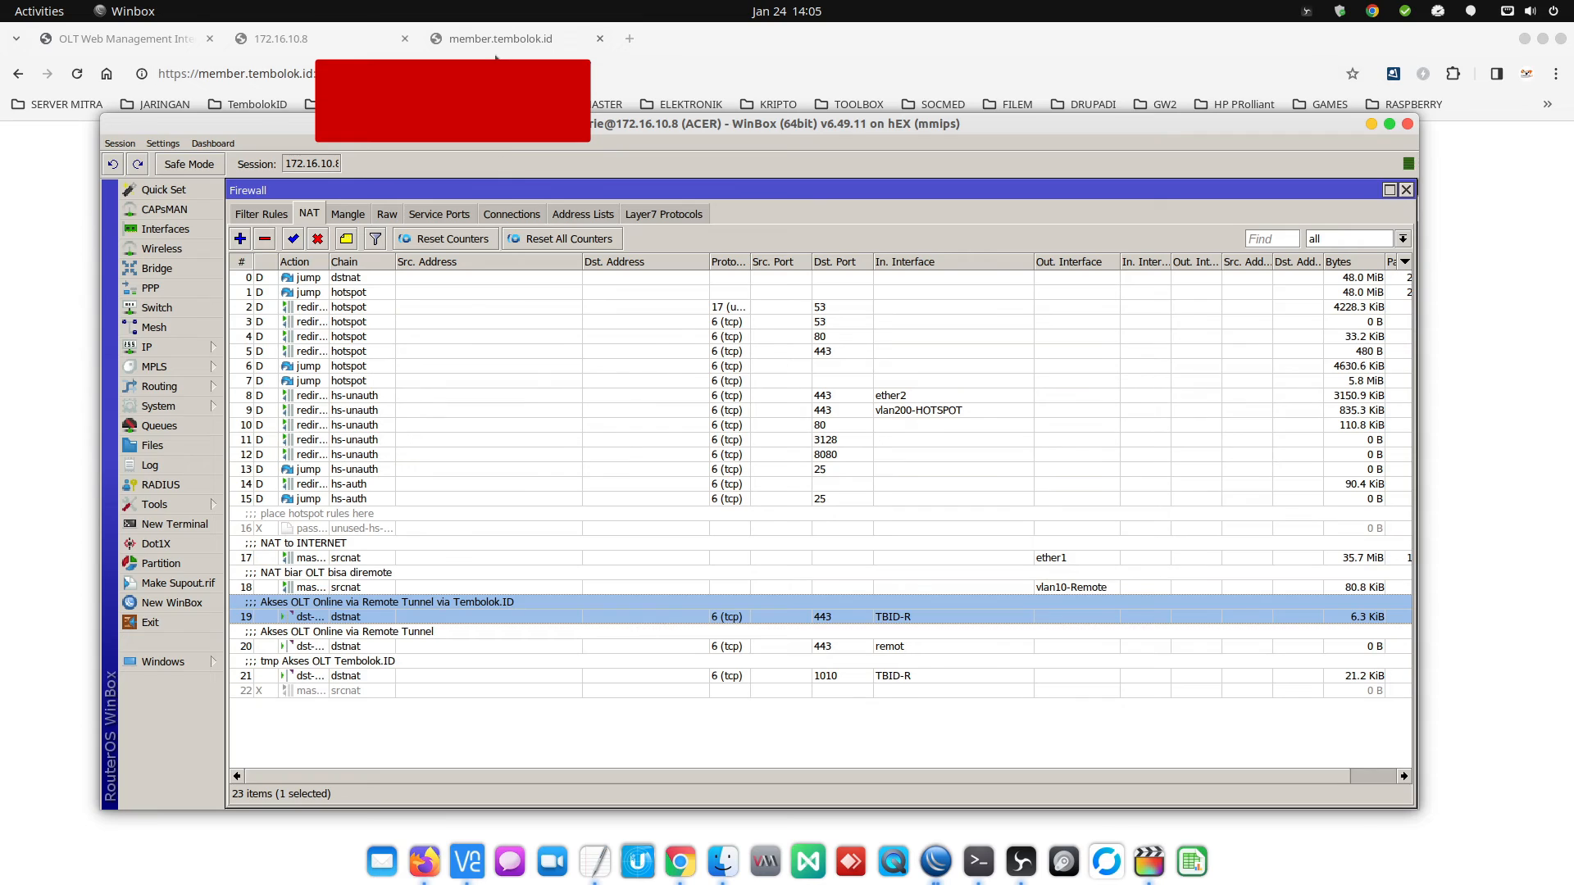
pyautogui.click(454, 49)
pyautogui.click(447, 74)
# Reload the OLT's member.tembolok.id address and copy it from the address bar.
pyautogui.press('Return')
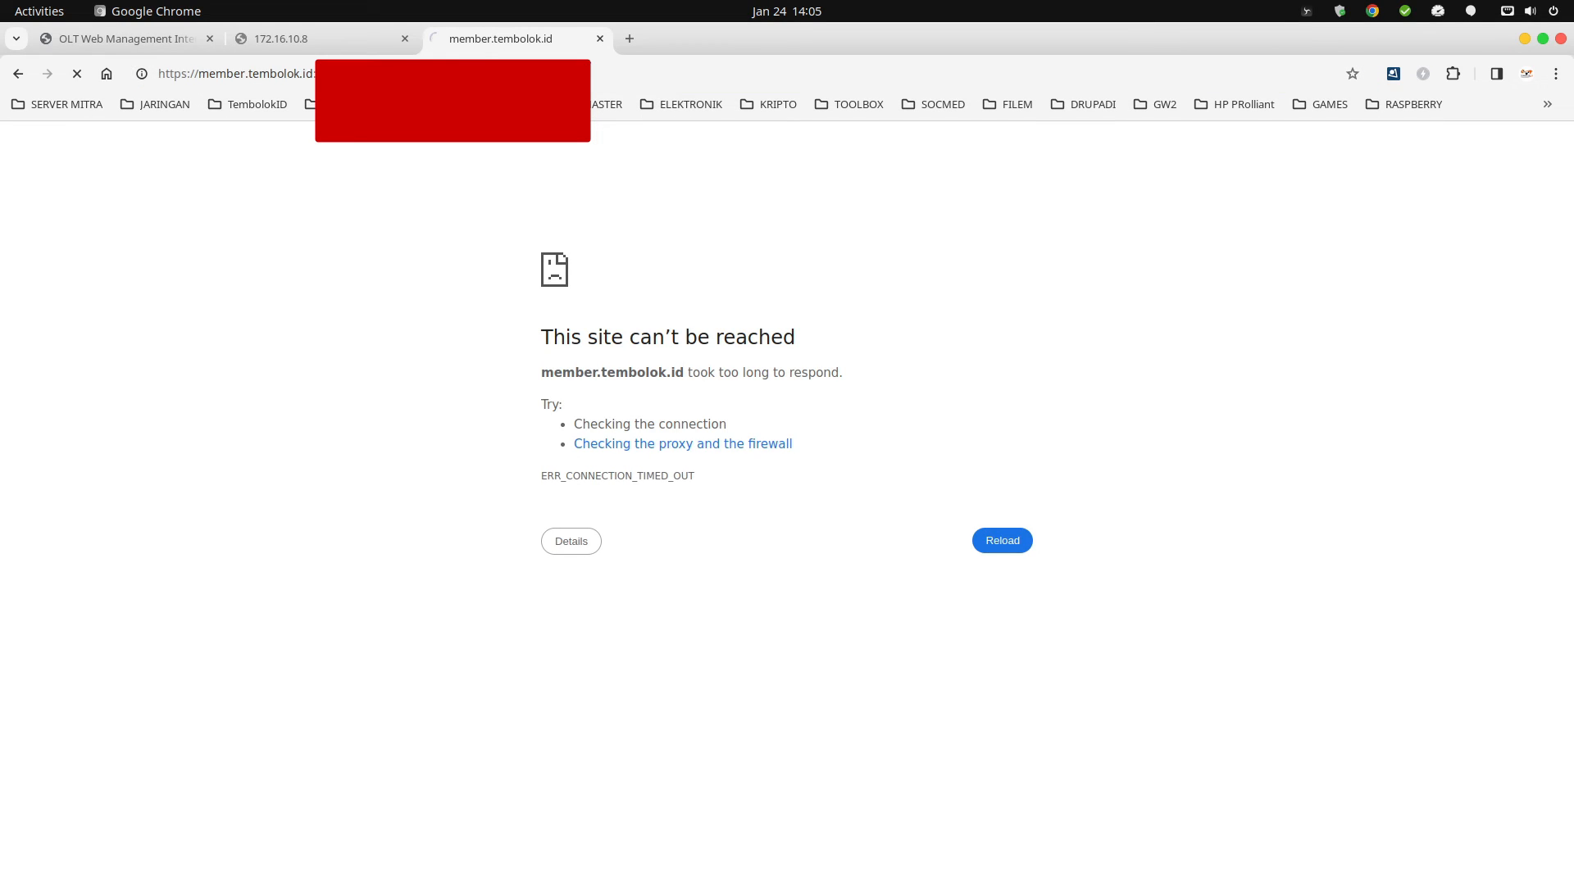
pyautogui.click(575, 490)
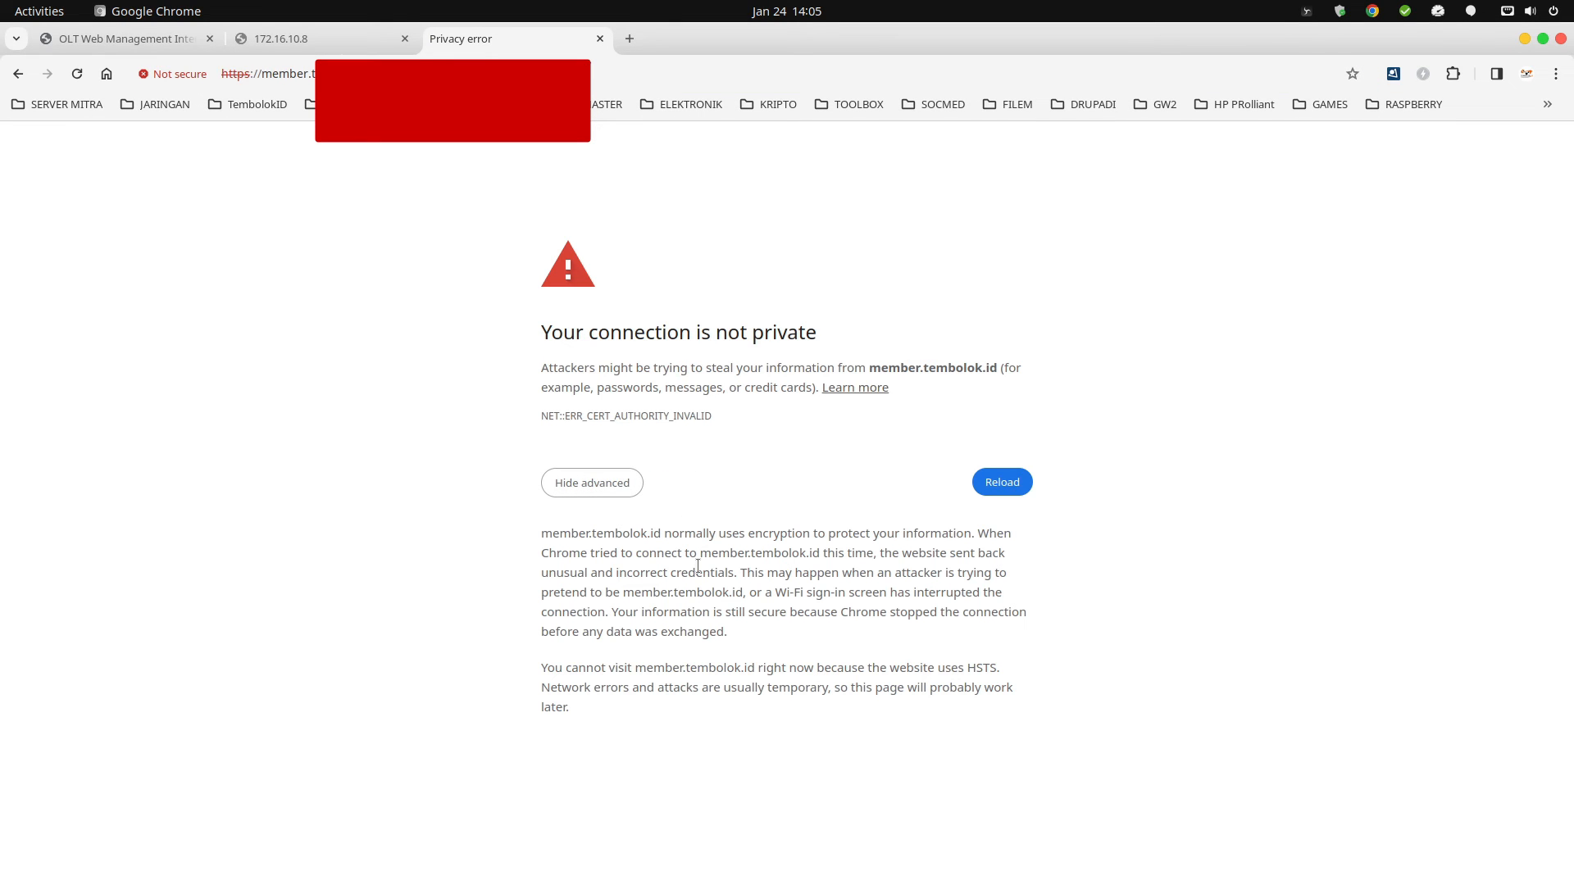
pyautogui.click(1556, 74)
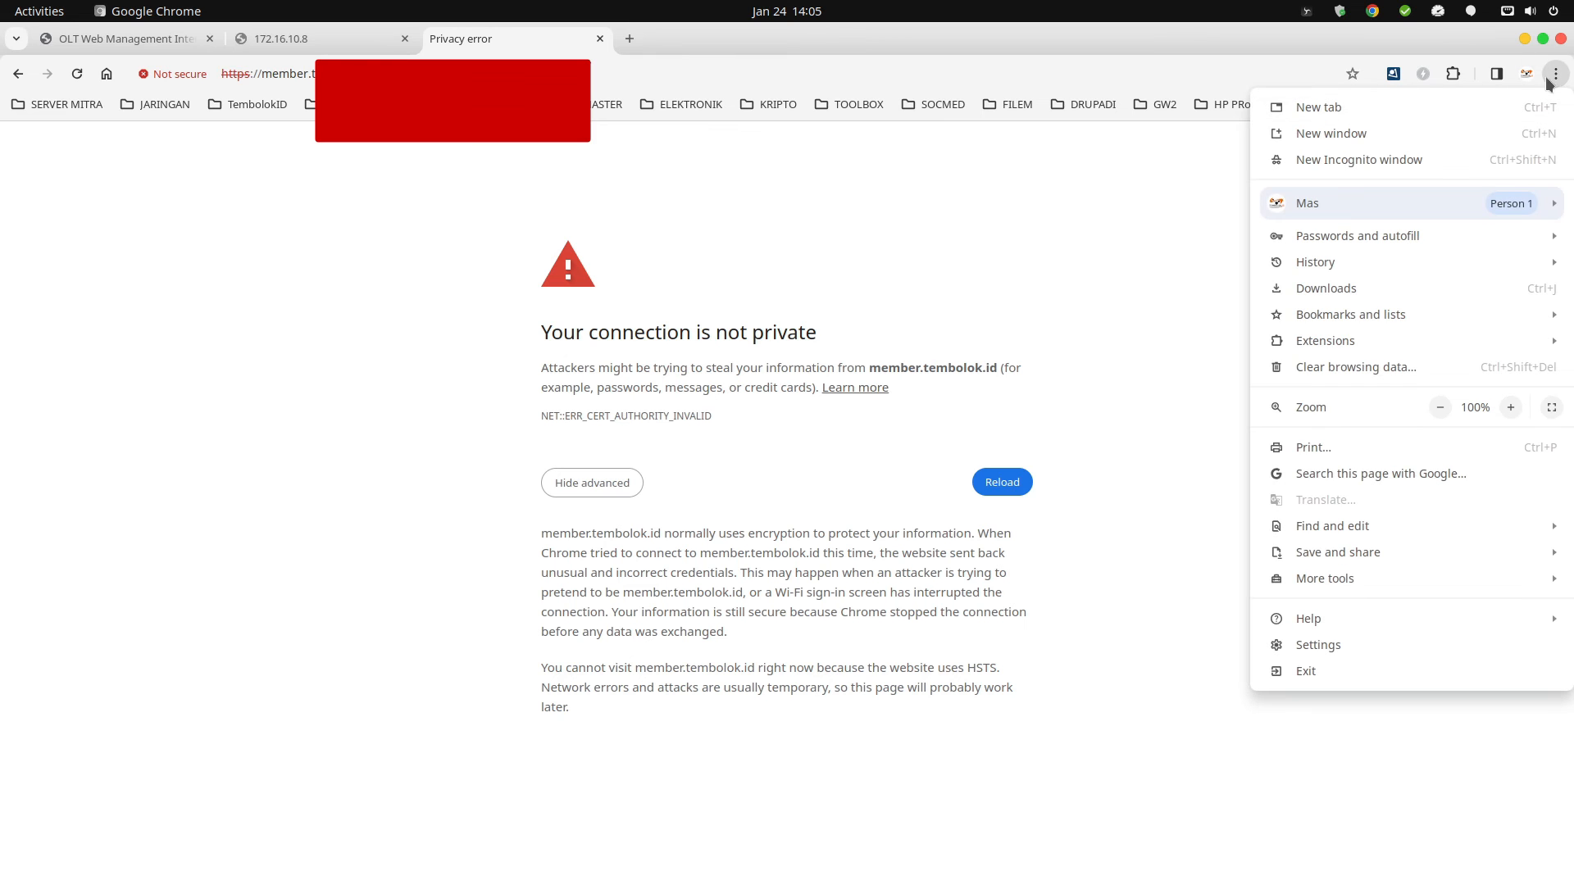
pyautogui.press('Escape')
pyautogui.hotkey('ctrl', 'l')
pyautogui.rightClick(367, 75)
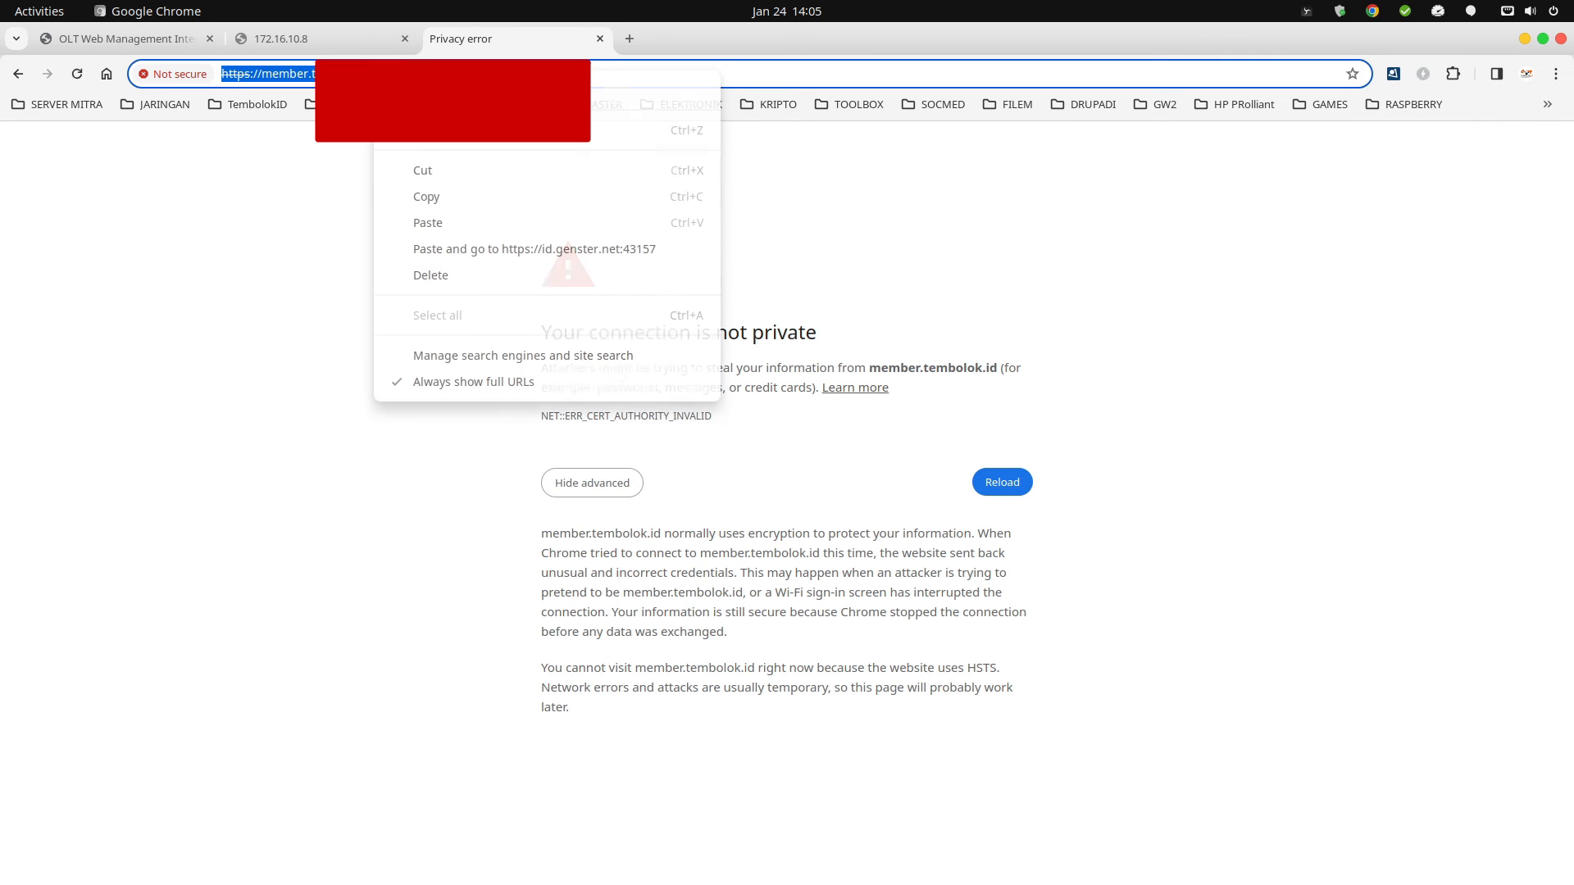
pyautogui.click(446, 200)
# Open the copied address in a new Incognito window and proceed past the certificate warning.
pyautogui.click(1555, 75)
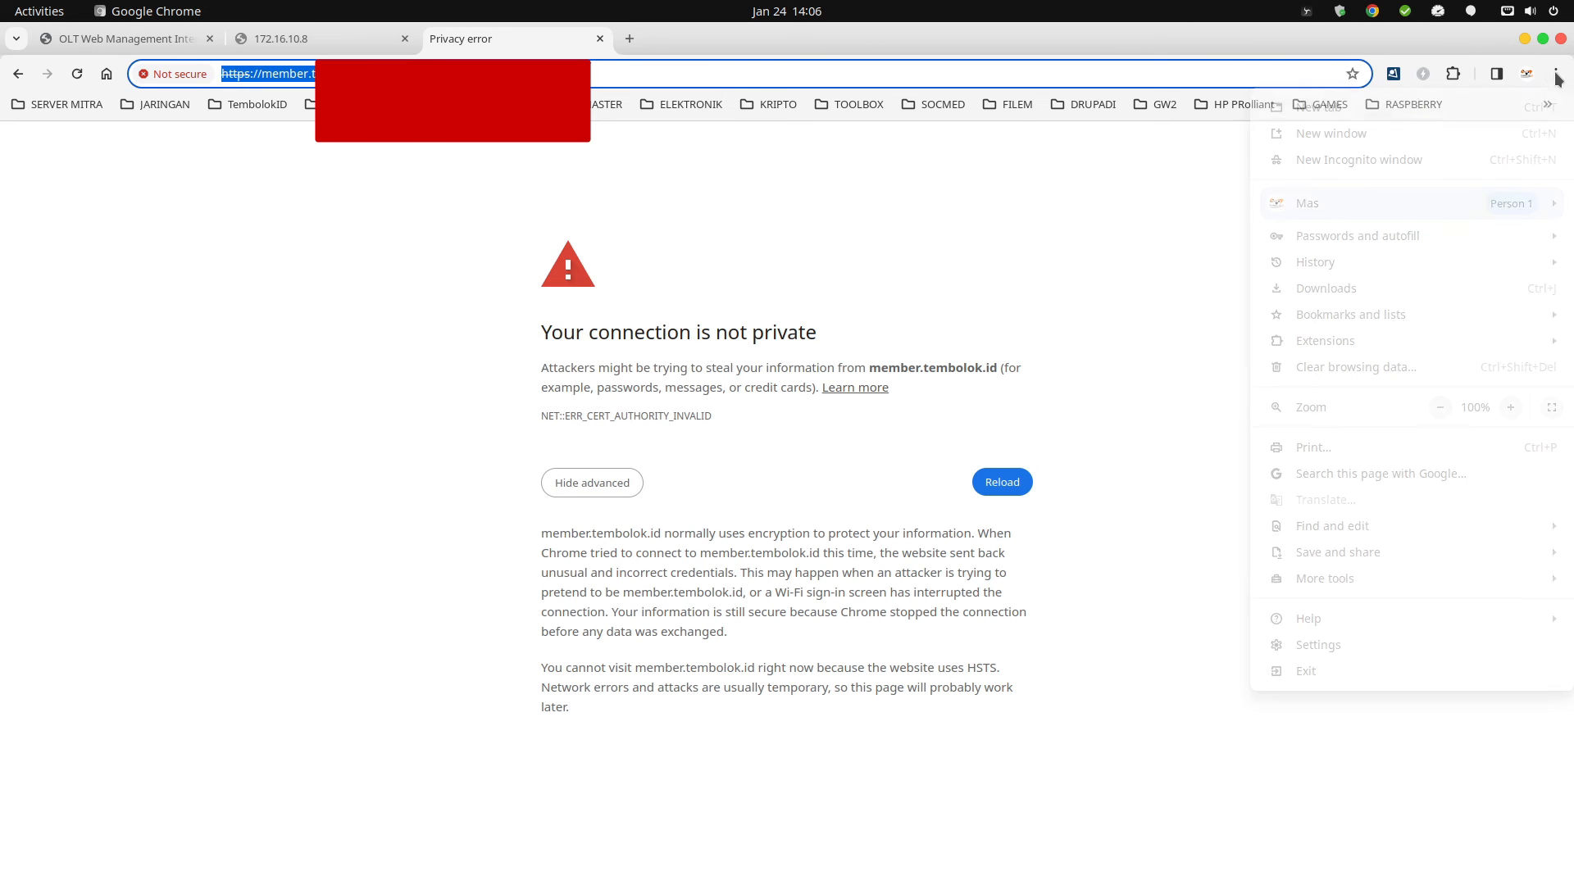
pyautogui.click(1404, 161)
pyautogui.hotkey('ctrl', 'v')
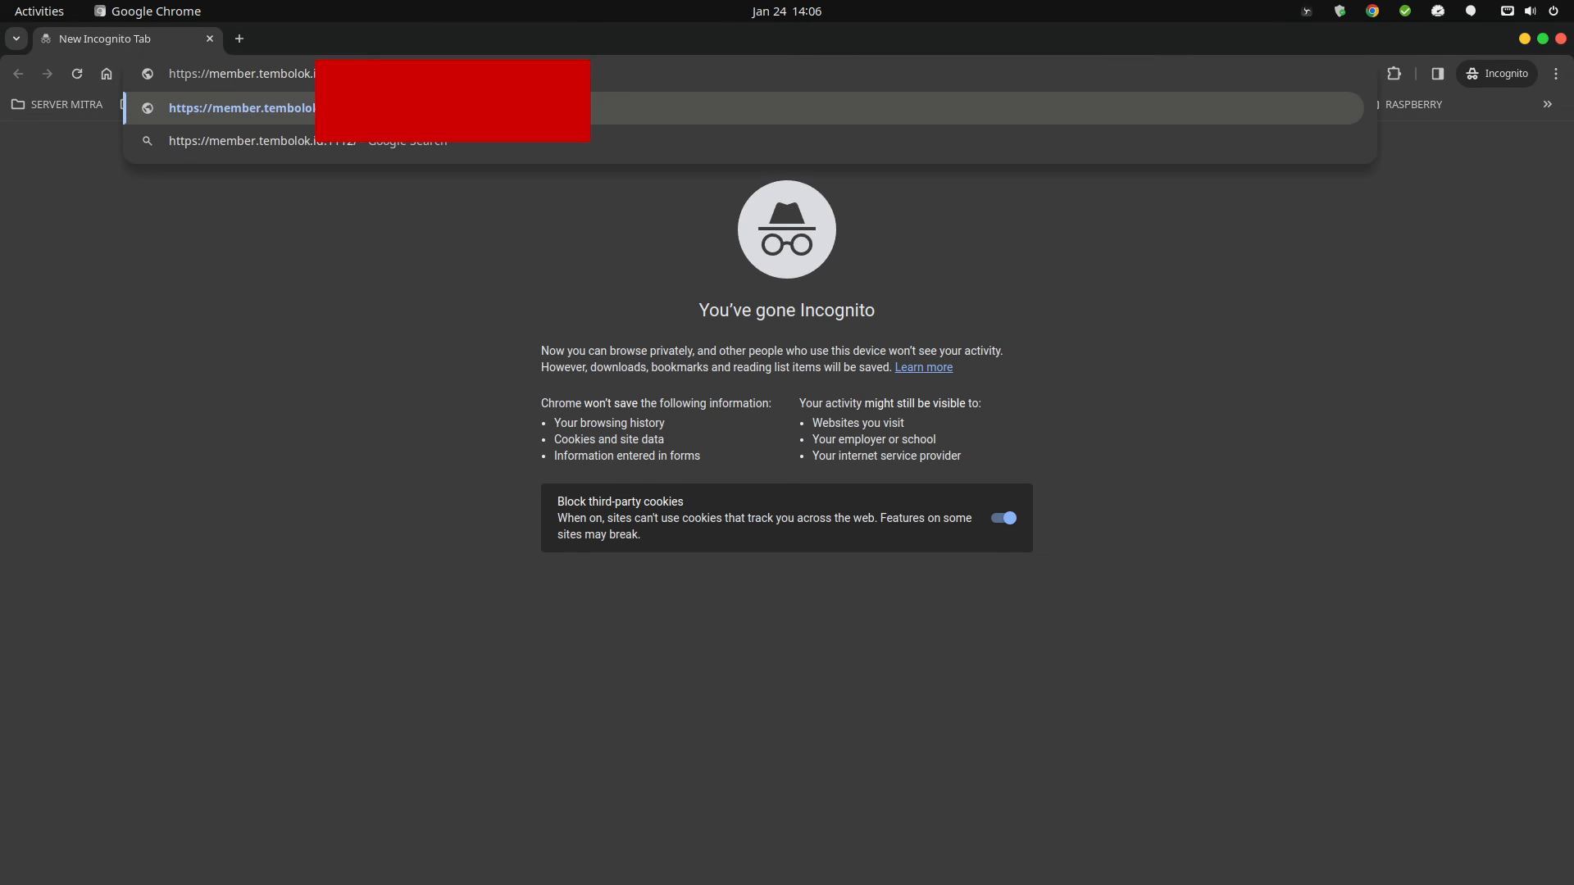
pyautogui.press('Return')
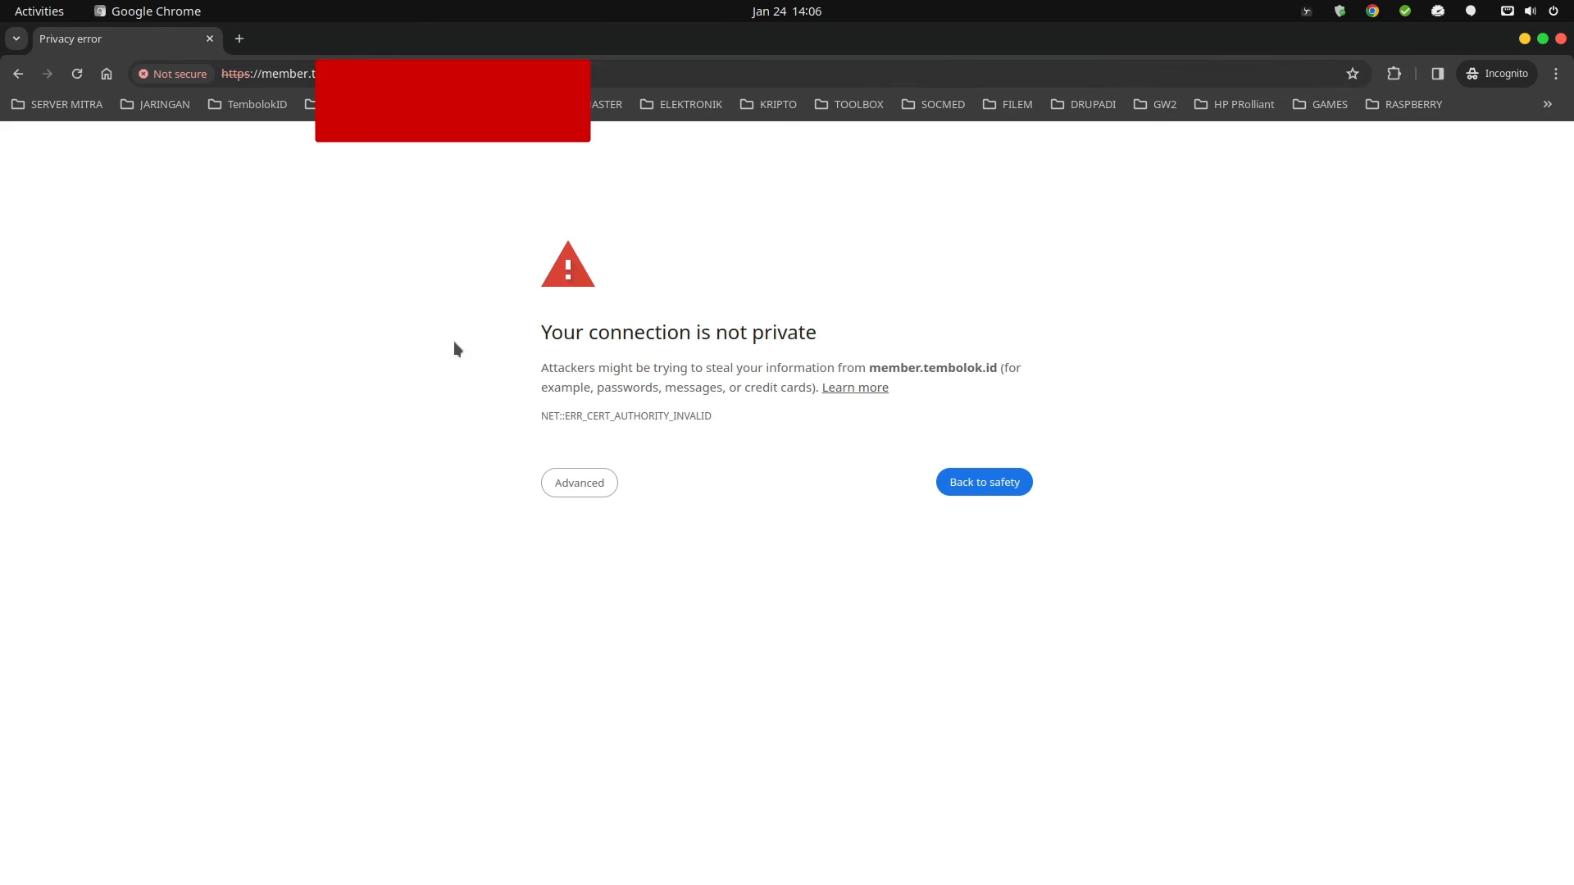
pyautogui.click(597, 484)
pyautogui.click(647, 609)
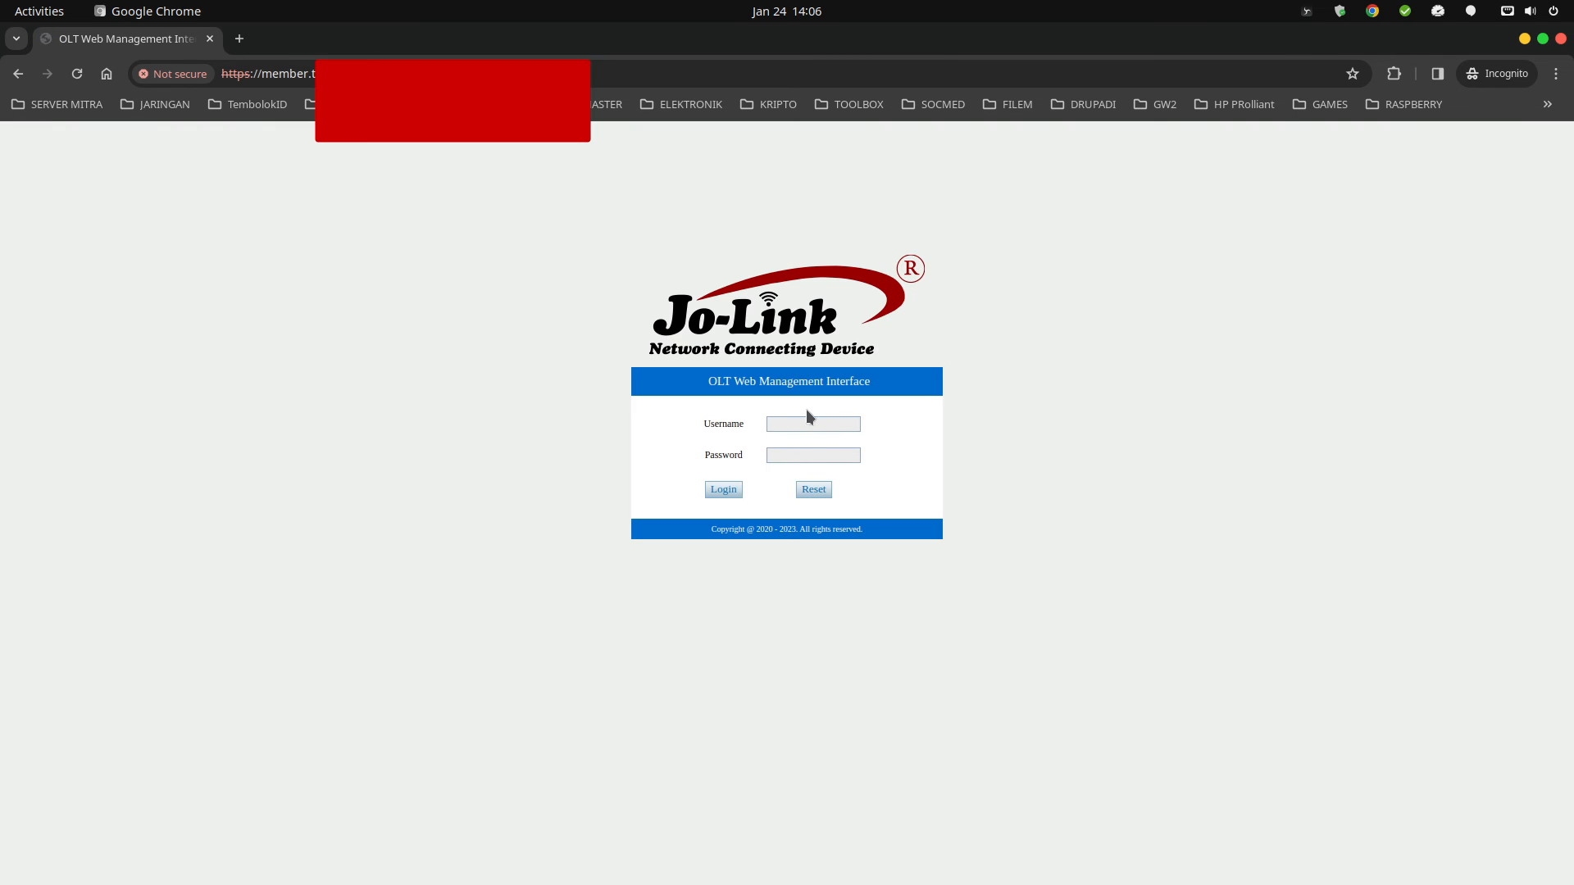
# Zoom the login page to 125% and enter admin as the username.
pyautogui.hotkey('ctrl', '+')
pyautogui.click(789, 452)
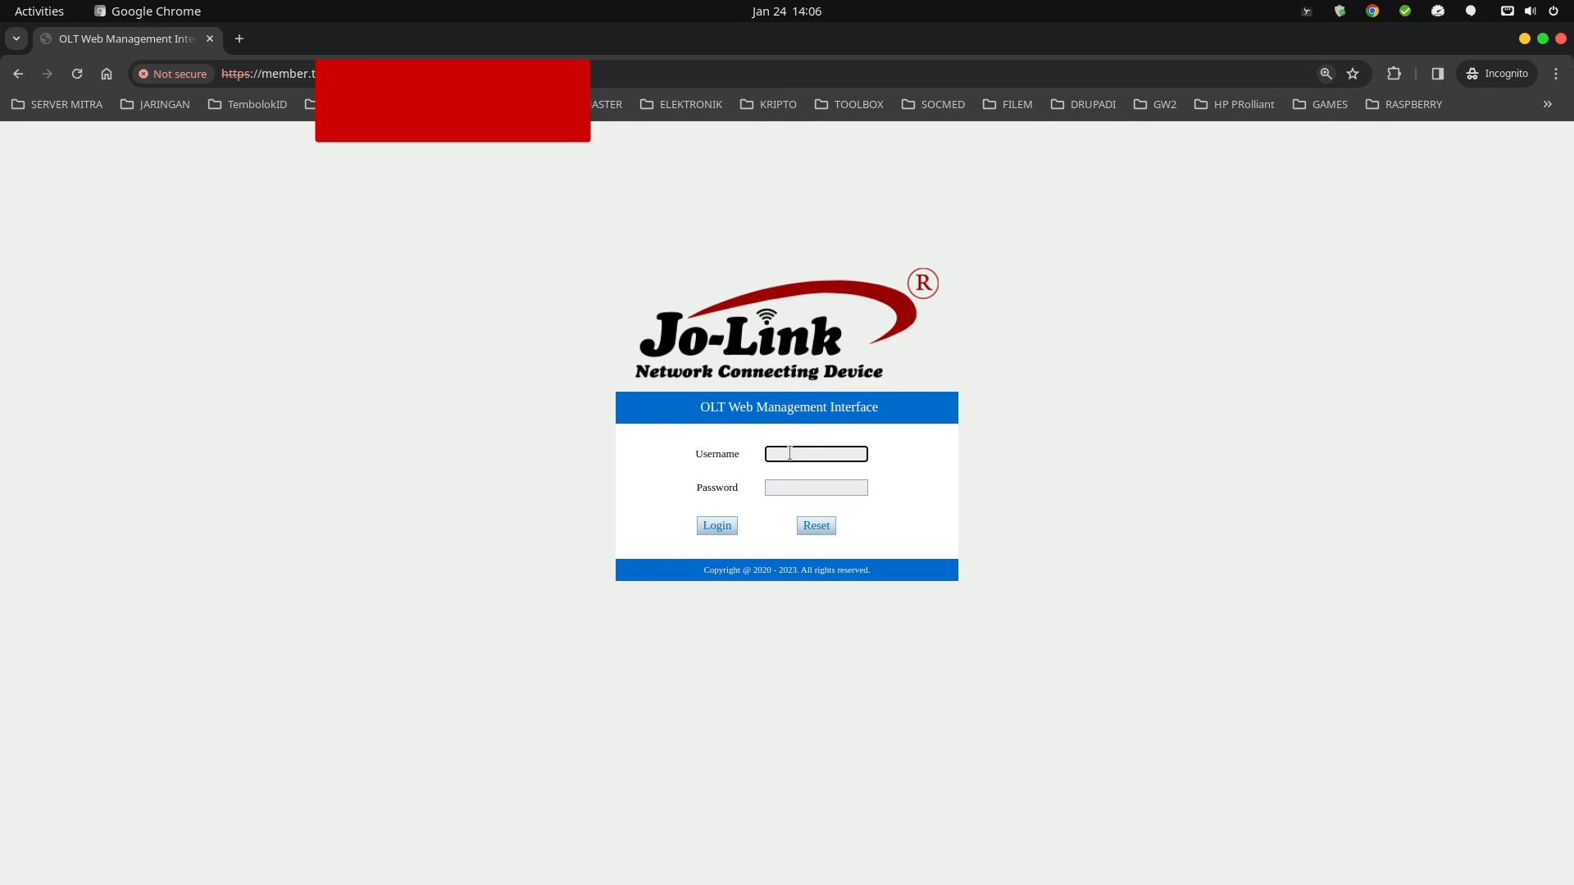
pyautogui.hotkey('ctrl', '+')
pyautogui.write('ad')
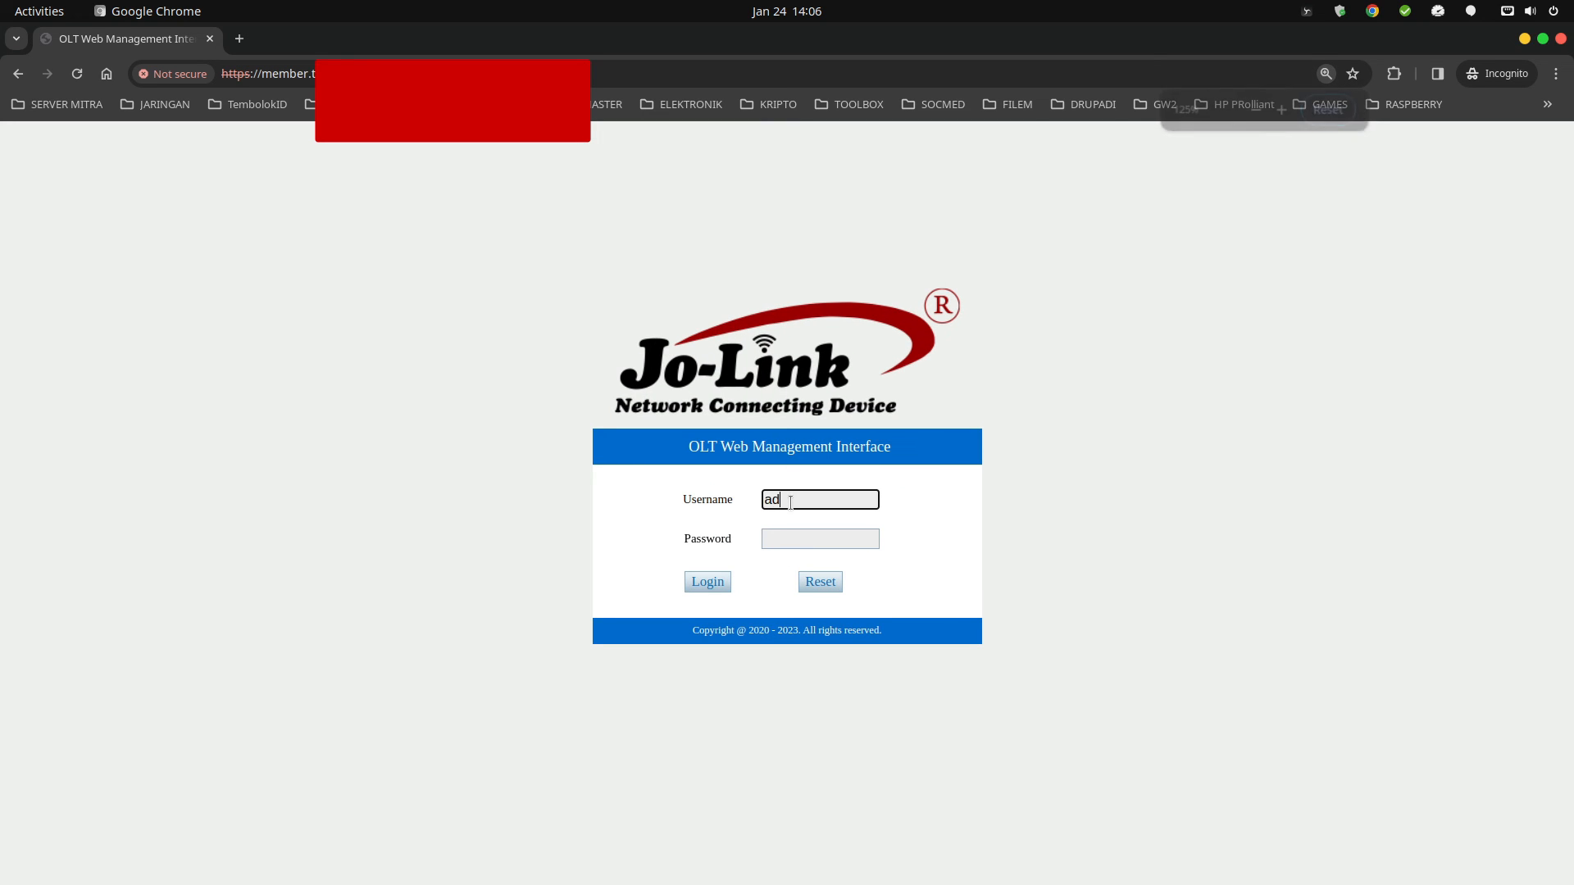
pyautogui.write('min')
pyautogui.press('Tab')
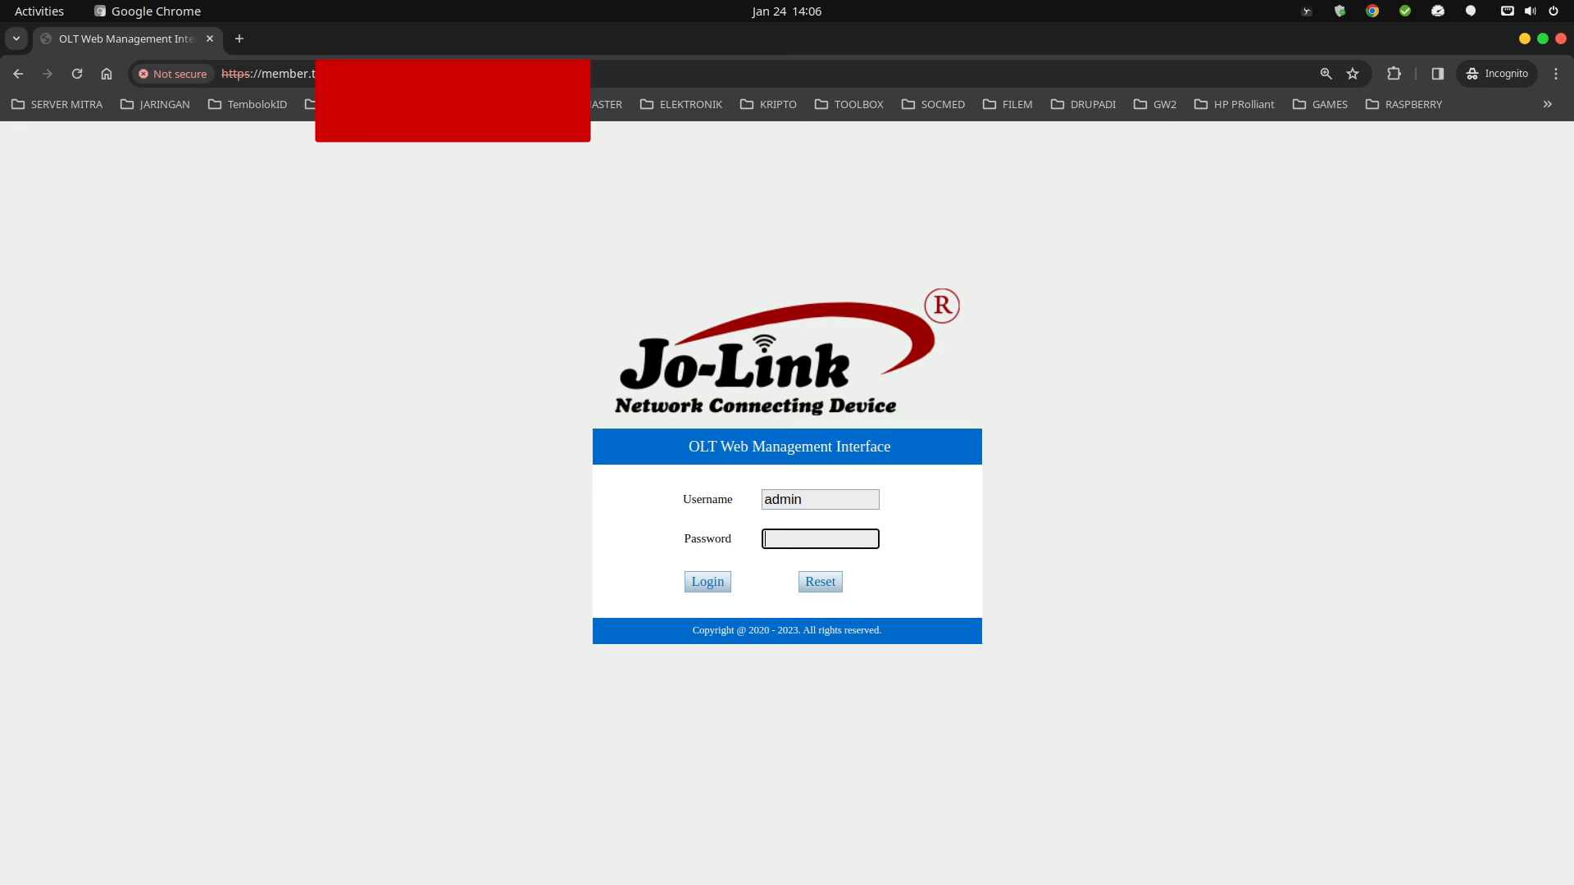
pyautogui.hotkey('alt', 'Tab')
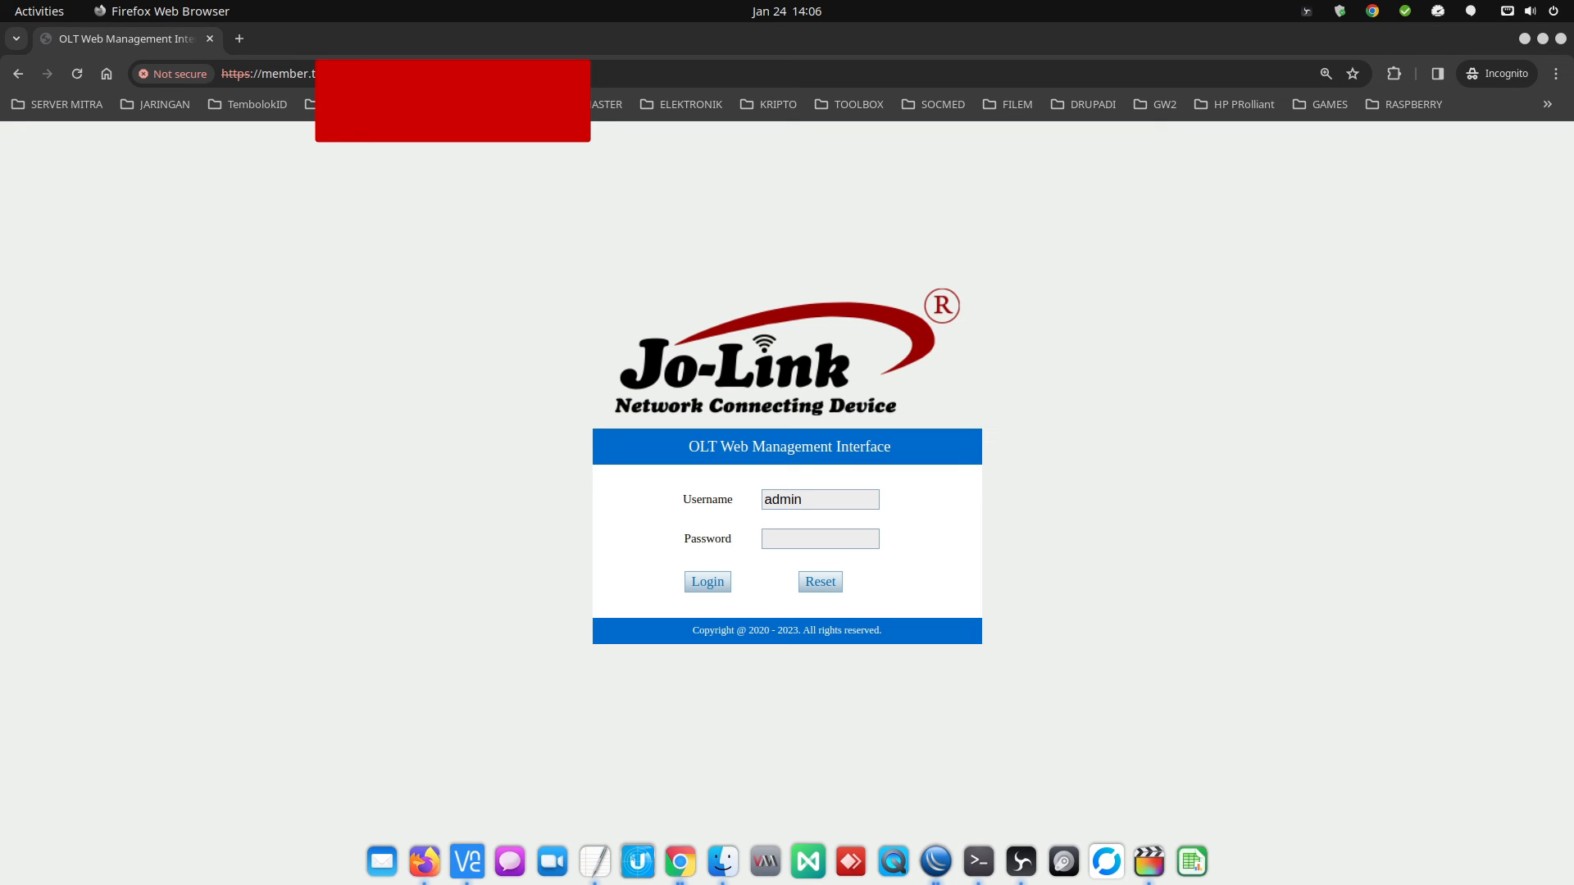